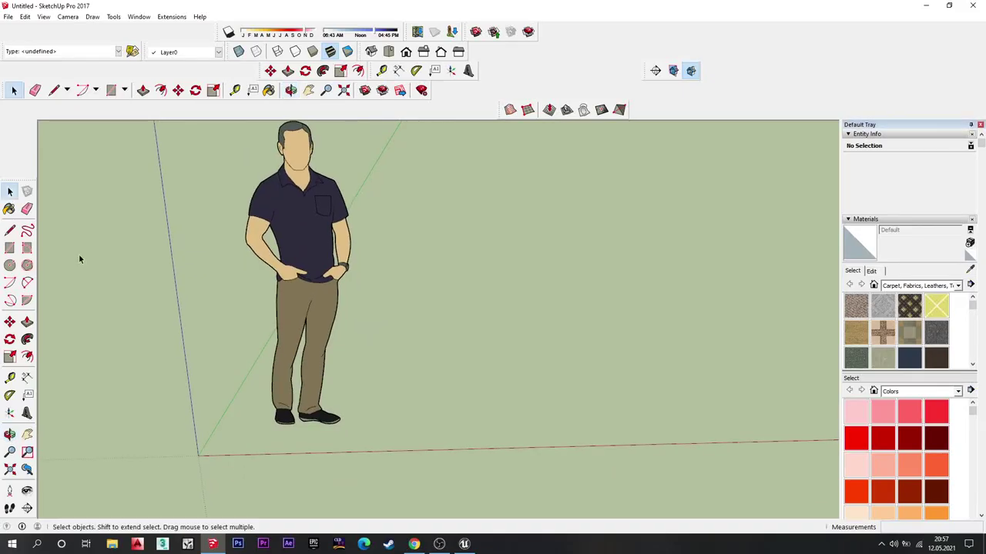
Step: Draw a small circle on the ground plane in front of the figure
{"action": "left_click", "coordinate": [9, 265]}
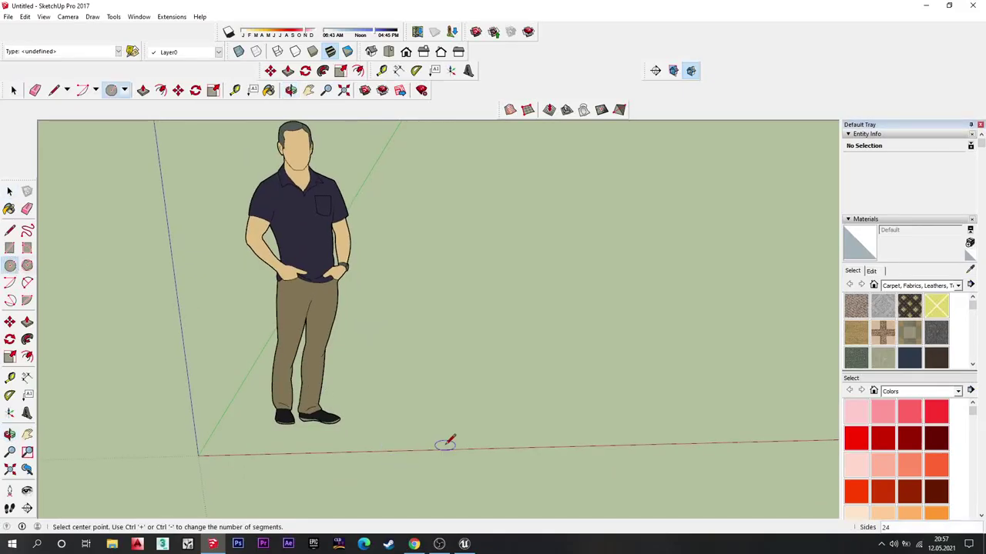
{"action": "left_click", "coordinate": [423, 422]}
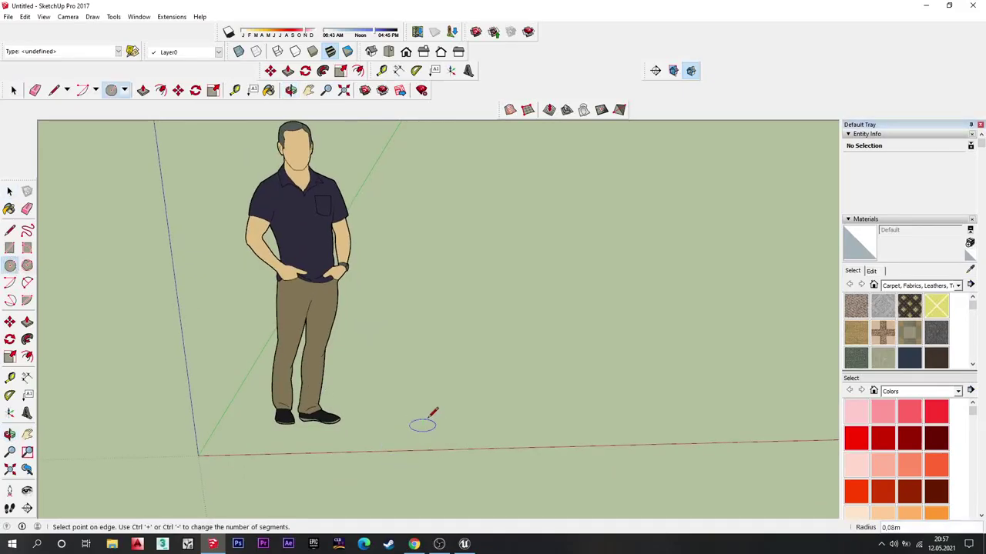
{"action": "left_click", "coordinate": [429, 418]}
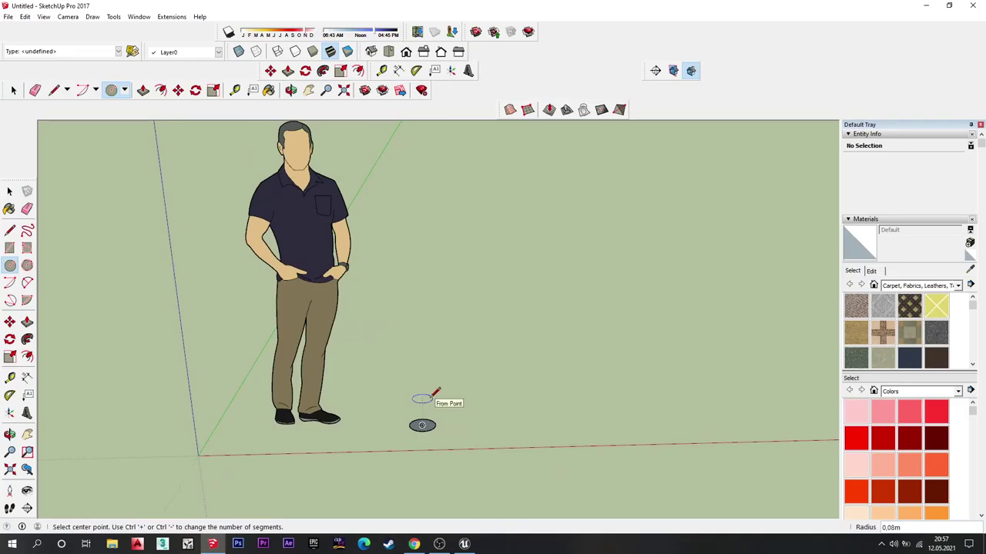
{"action": "middle_click_drag", "start_coordinate": [480, 423], "coordinate": [324, 449]}
{"action": "scroll", "coordinate": [457, 426], "scroll_direction": "up", "scroll_amount": 3}
{"action": "middle_click_drag", "start_coordinate": [457, 426], "coordinate": [325, 407]}
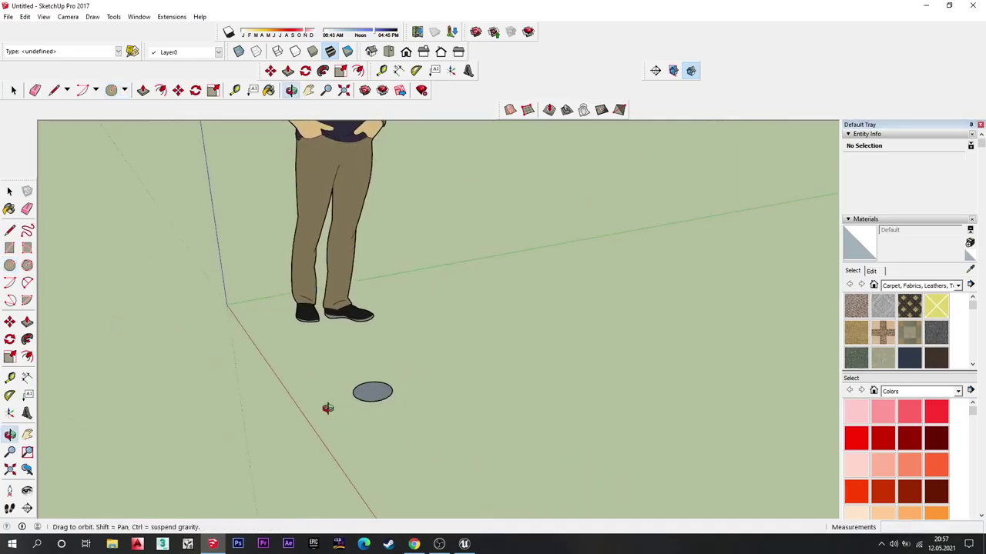
{"action": "scroll", "coordinate": [383, 370], "scroll_direction": "up", "scroll_amount": 3}
{"action": "middle_click_drag", "start_coordinate": [382, 371], "coordinate": [352, 382]}
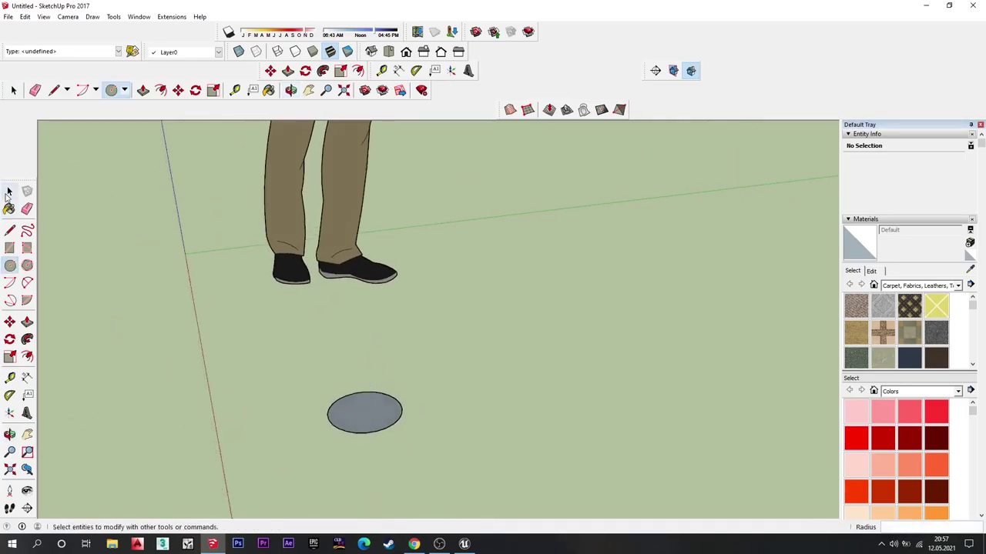
Step: Copy the circle along the green axis so an identical one sits beside it
{"action": "left_click", "coordinate": [9, 192]}
{"action": "left_click", "coordinate": [364, 411]}
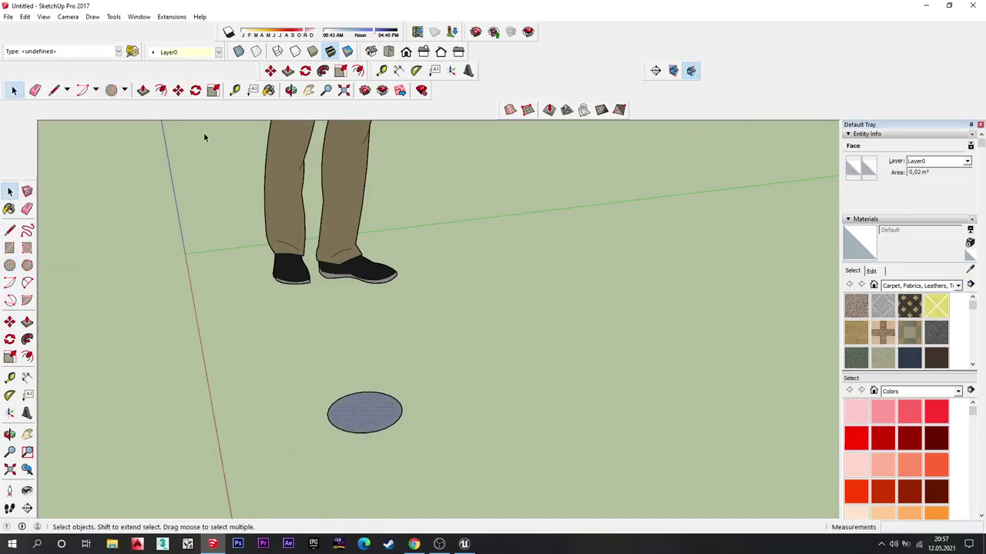
{"action": "left_click", "coordinate": [178, 90]}
{"action": "left_click", "coordinate": [371, 418]}
{"action": "key", "text": "ctrl"}
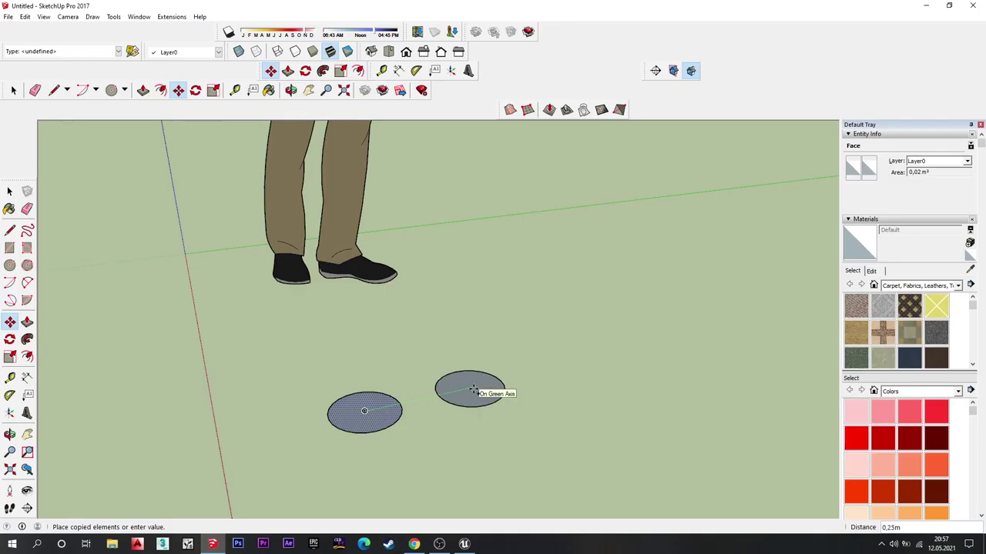
{"action": "left_click", "coordinate": [487, 391]}
{"action": "middle_click_drag", "start_coordinate": [557, 369], "coordinate": [466, 399]}
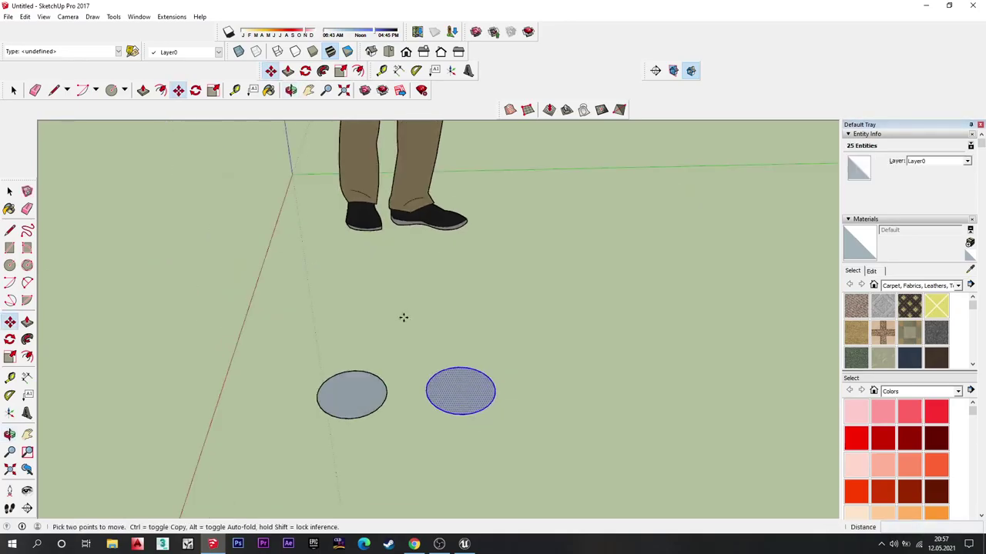
{"action": "key", "text": "Escape"}
{"action": "middle_click_drag", "start_coordinate": [425, 328], "coordinate": [475, 255]}
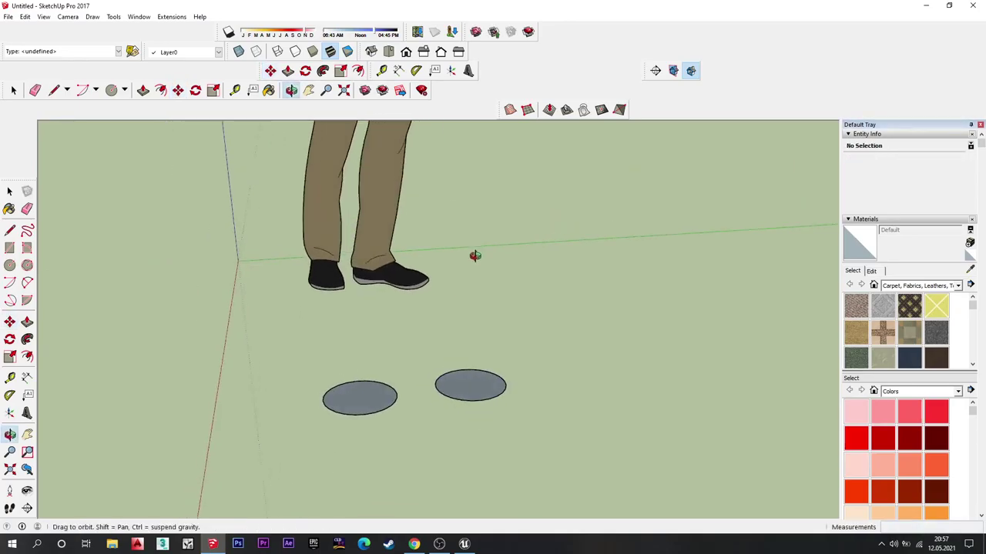
Step: Extrude the left circle into a tall cylinder and repeat the same height on the right circle
{"action": "left_click", "coordinate": [143, 90]}
{"action": "left_click", "coordinate": [362, 398]}
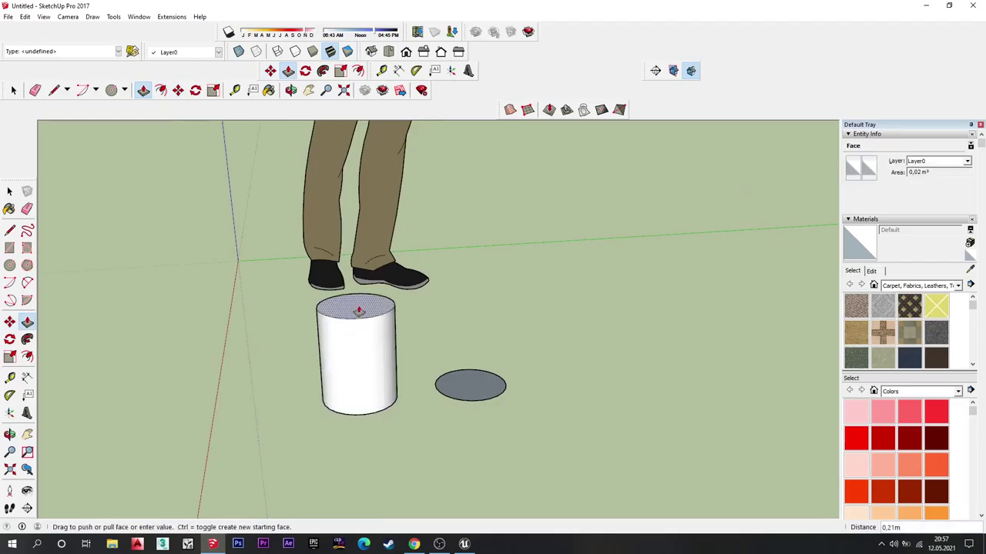
{"action": "left_click", "coordinate": [407, 271]}
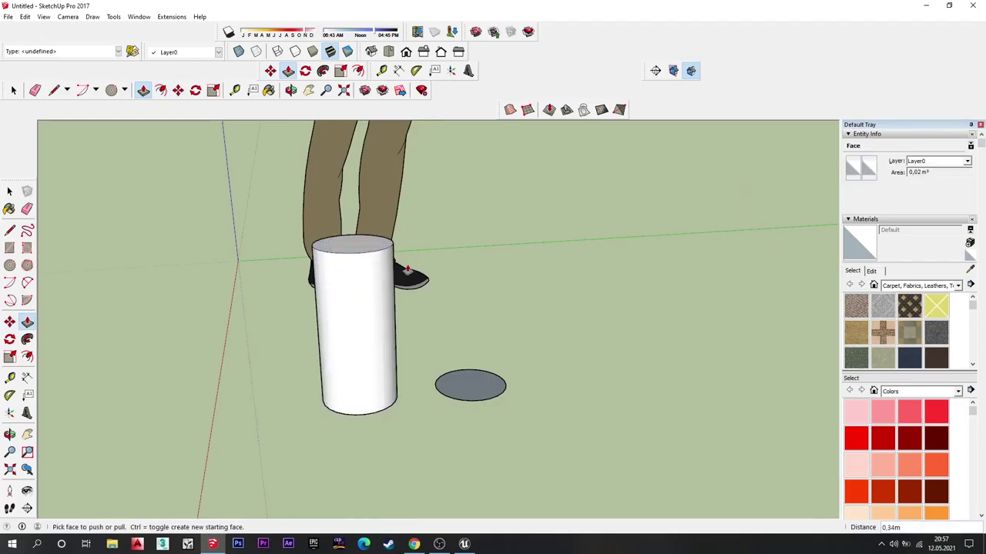
{"action": "double_click", "coordinate": [474, 396]}
Step: Pull the left cylinder's top a little taller, checking both cylinders from a lower angle
{"action": "mouse_move", "coordinate": [512, 331]}
{"action": "middle_mouse_down"}
{"action": "mouse_move", "coordinate": [451, 277]}
{"action": "mouse_move", "coordinate": [480, 346]}
{"action": "mouse_move", "coordinate": [440, 325]}
{"action": "mouse_move", "coordinate": [486, 318]}
{"action": "mouse_move", "coordinate": [470, 323]}
{"action": "middle_mouse_up"}
{"action": "scroll", "coordinate": [486, 319], "scroll_direction": "down", "scroll_amount": 3}
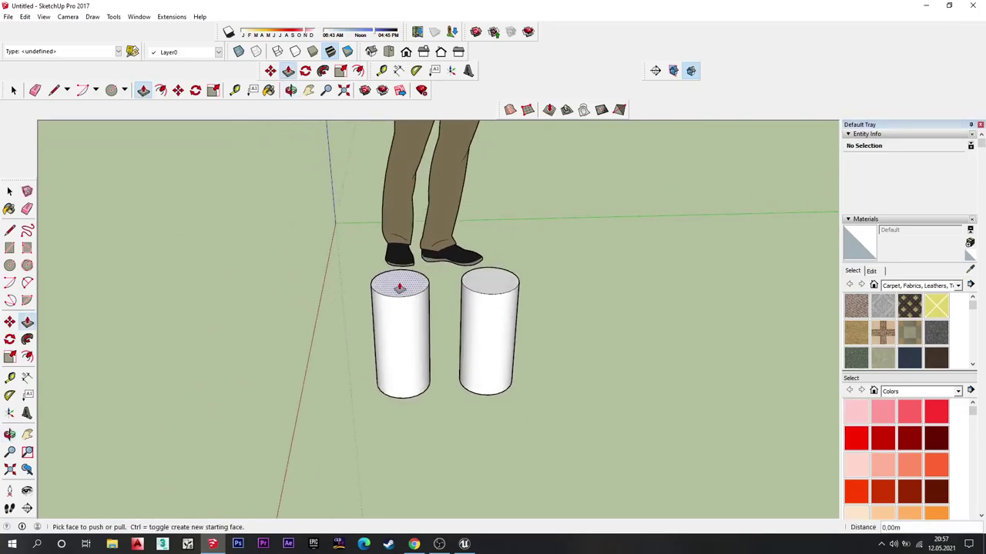
{"action": "middle_click_drag", "start_coordinate": [369, 196], "coordinate": [378, 193]}
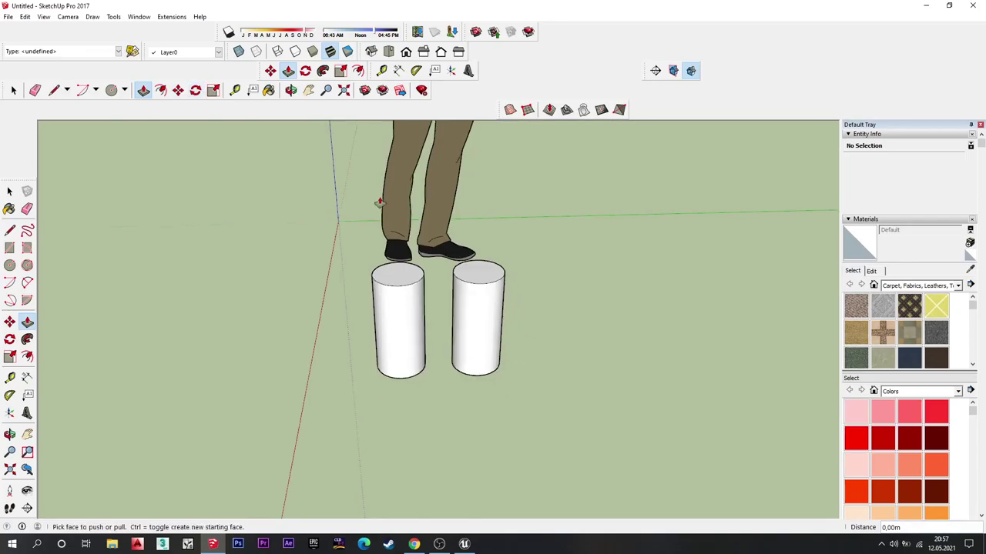
{"action": "scroll", "coordinate": [378, 193], "scroll_direction": "down", "scroll_amount": 3}
{"action": "mouse_move", "coordinate": [407, 231]}
{"action": "middle_mouse_down"}
{"action": "mouse_move", "coordinate": [458, 207]}
{"action": "mouse_move", "coordinate": [473, 301]}
{"action": "middle_mouse_up"}
{"action": "scroll", "coordinate": [442, 288], "scroll_direction": "up", "scroll_amount": 2}
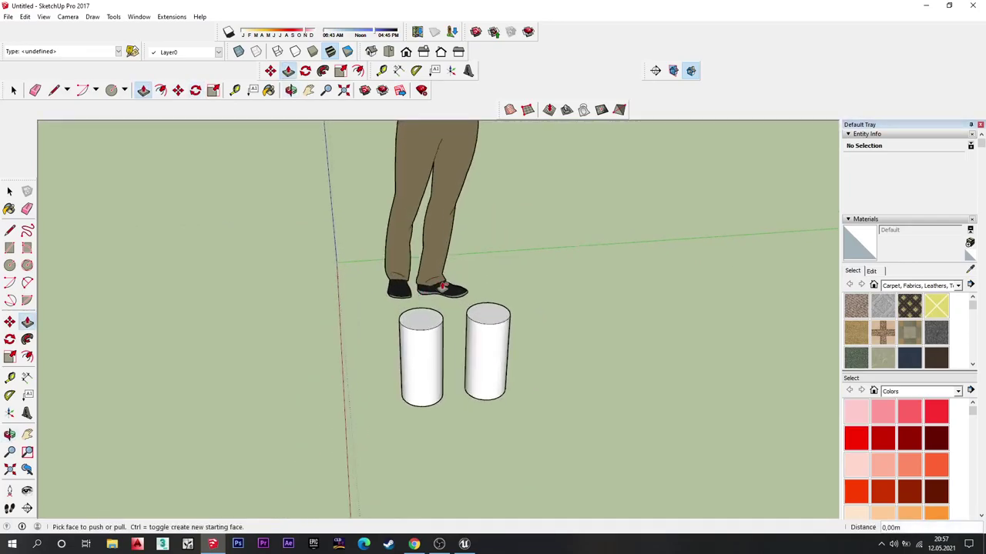
{"action": "left_click_drag", "start_coordinate": [420, 325], "coordinate": [419, 289]}
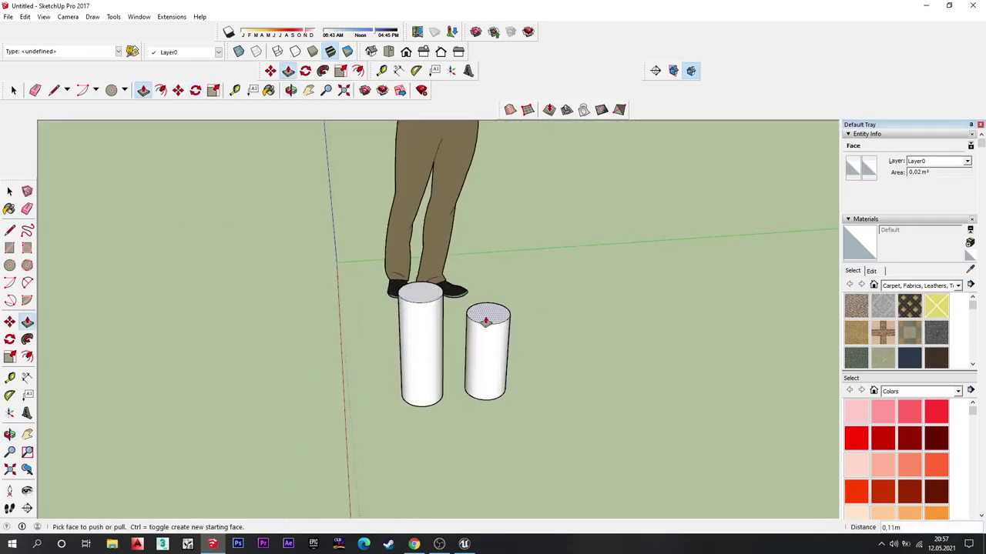
{"action": "middle_click_drag", "start_coordinate": [487, 320], "coordinate": [432, 308]}
{"action": "scroll", "coordinate": [424, 301], "scroll_direction": "up", "scroll_amount": 2}
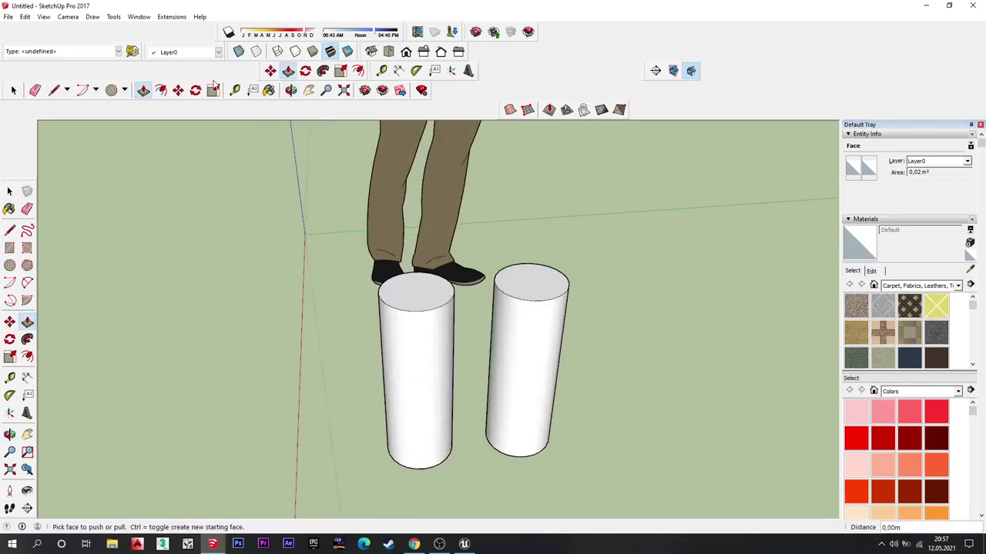
{"action": "left_click", "coordinate": [162, 93]}
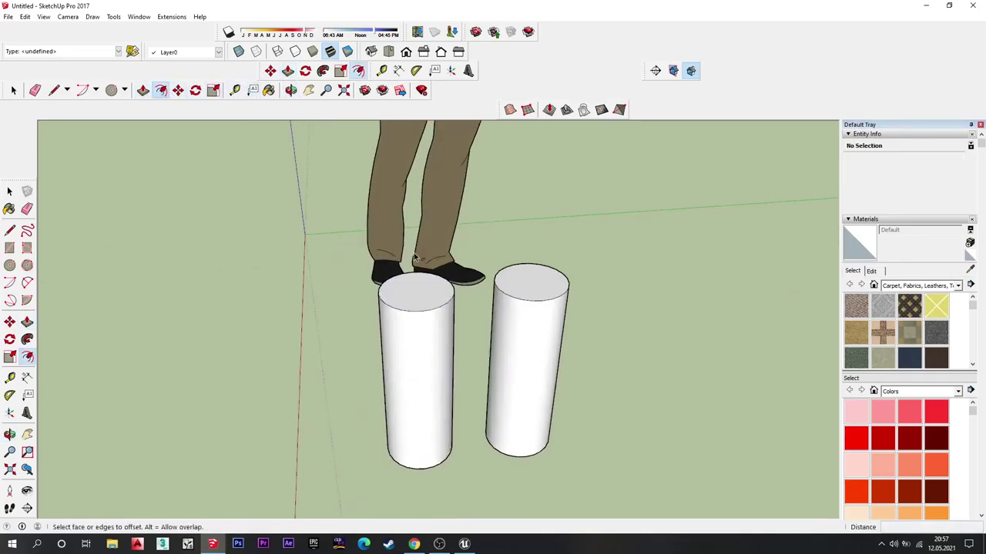
Step: Offset the left cylinder's top face outward and repeat the same ring on the right top
{"action": "left_click", "coordinate": [404, 310]}
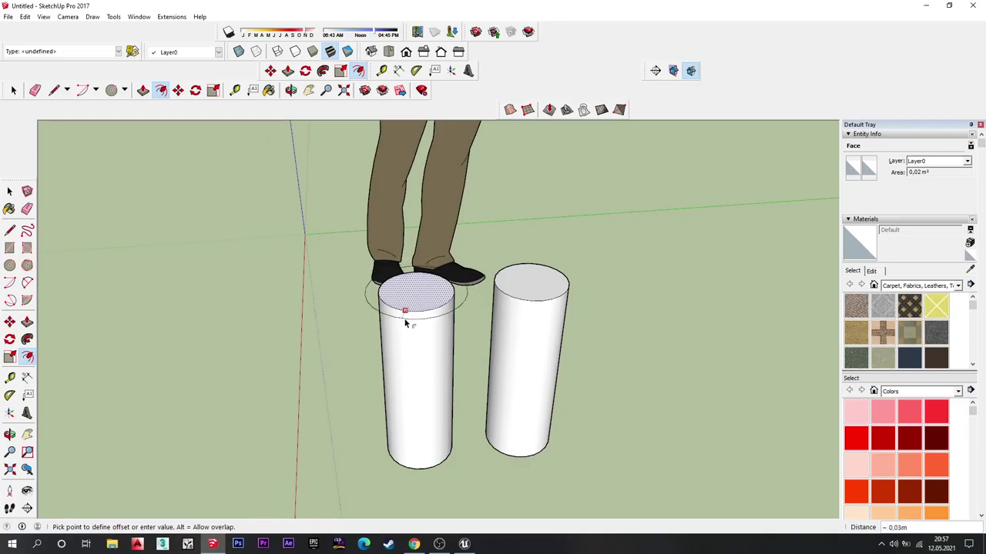
{"action": "left_click", "coordinate": [402, 319]}
{"action": "double_click", "coordinate": [541, 281]}
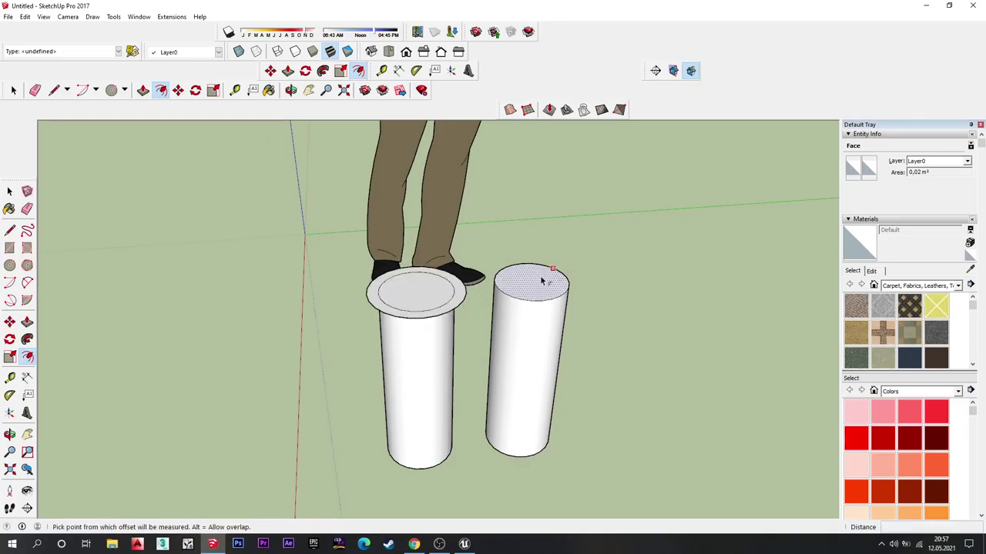
{"action": "scroll", "coordinate": [540, 275], "scroll_direction": "down", "scroll_amount": 3}
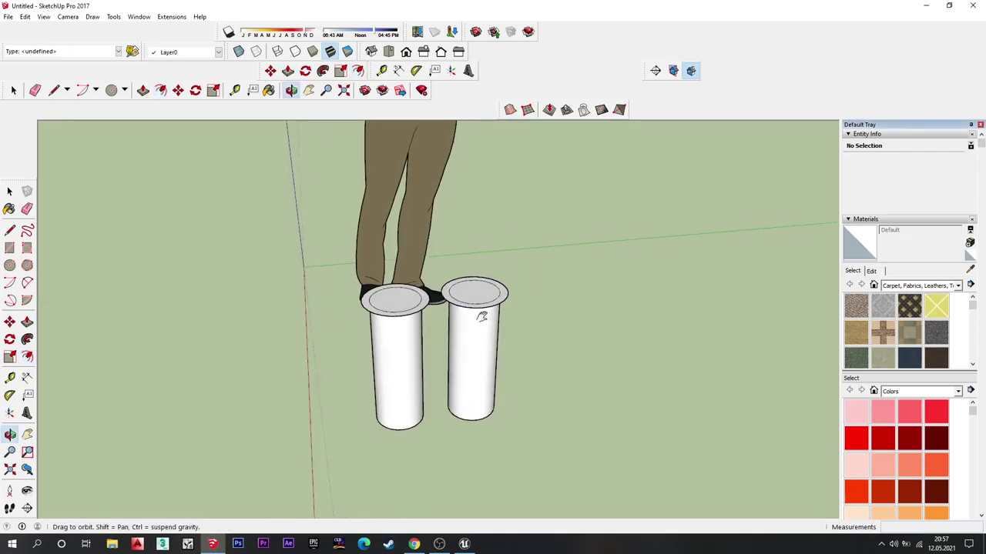
Step: Erase the left cylinder's top edge, then undo it to restore the face
{"action": "left_click", "coordinate": [144, 94]}
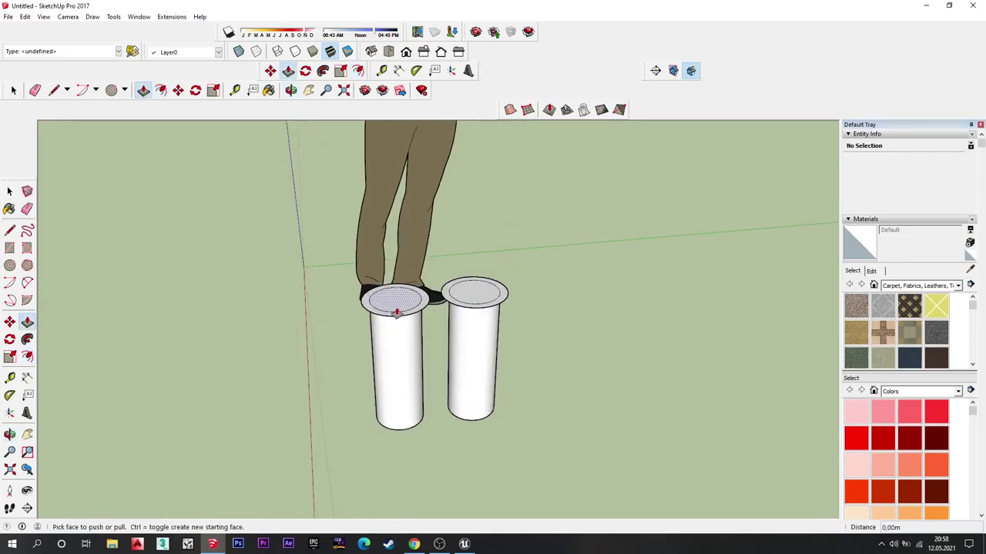
{"action": "left_click", "coordinate": [395, 312]}
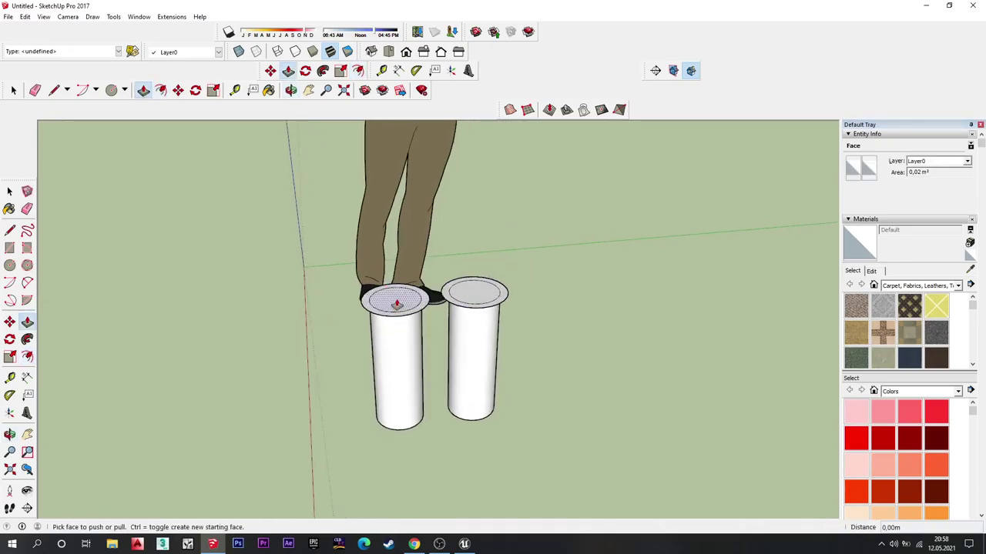
{"action": "left_click", "coordinate": [35, 91]}
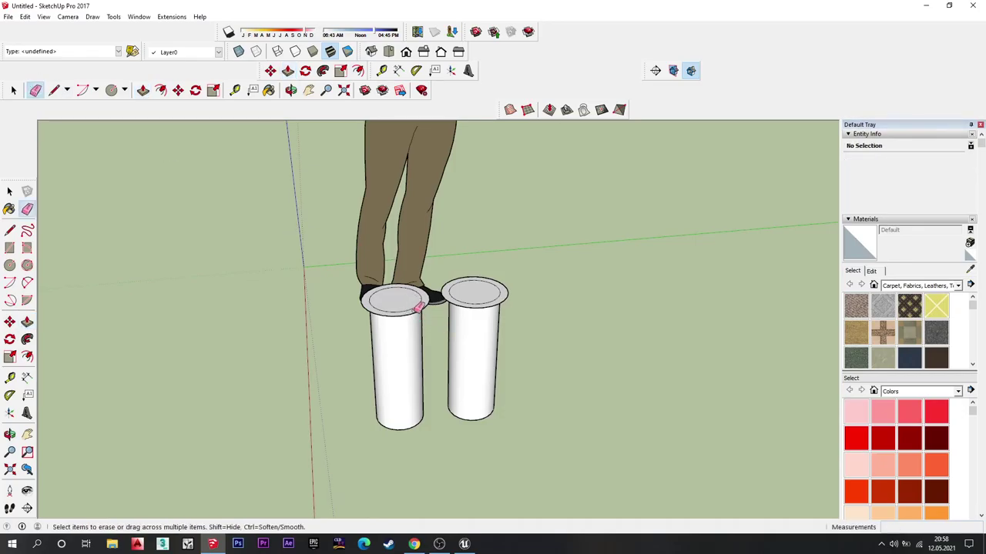
{"action": "left_click", "coordinate": [414, 306]}
{"action": "key", "text": "ctrl+z"}
{"action": "left_click", "coordinate": [144, 90]}
{"action": "left_click", "coordinate": [387, 308]}
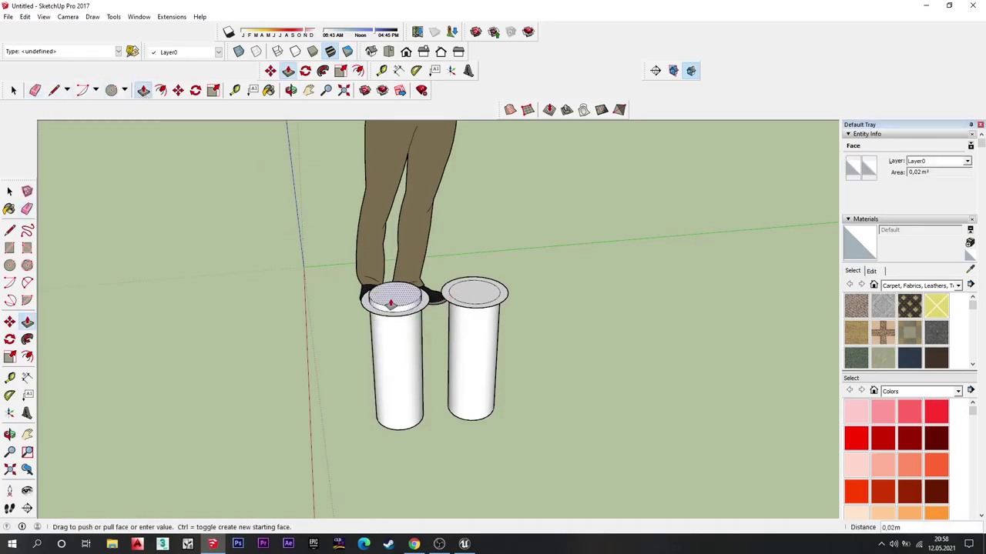
Step: Pull the left top ring up into a taller tube and raise the right top to match
{"action": "key", "text": "Escape"}
{"action": "left_click", "coordinate": [424, 307]}
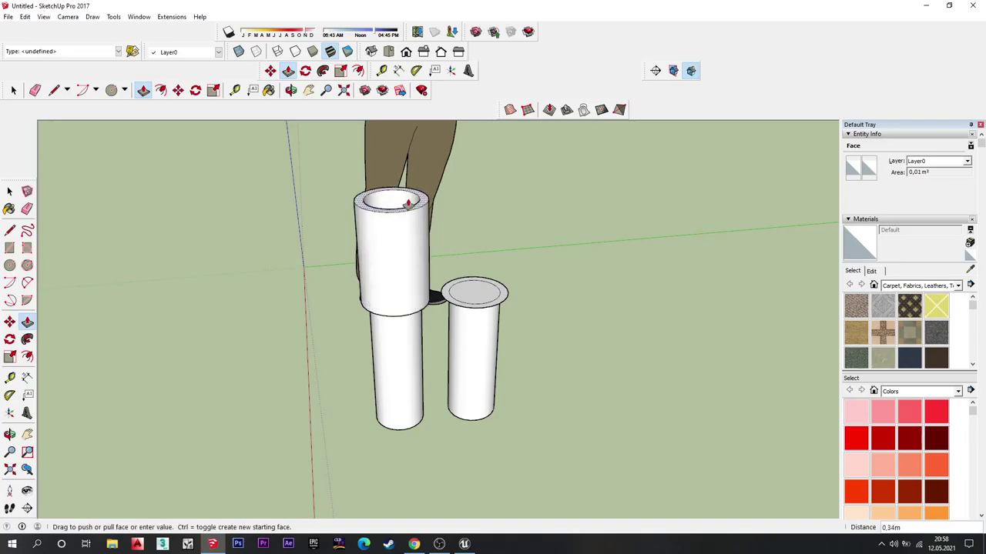
{"action": "left_click", "coordinate": [407, 181]}
{"action": "middle_click_drag", "start_coordinate": [407, 181], "coordinate": [370, 271]}
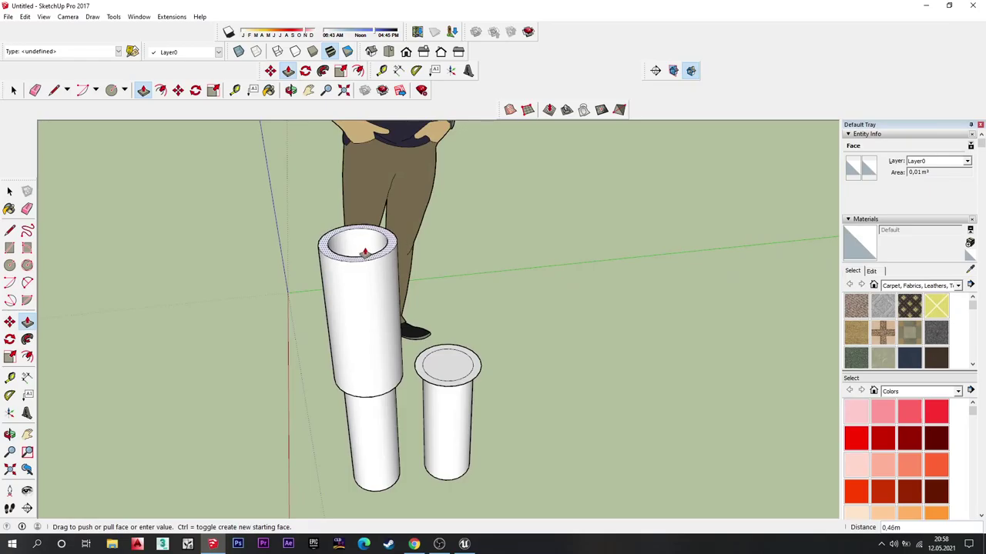
{"action": "left_click", "coordinate": [367, 252]}
{"action": "left_click", "coordinate": [464, 234]}
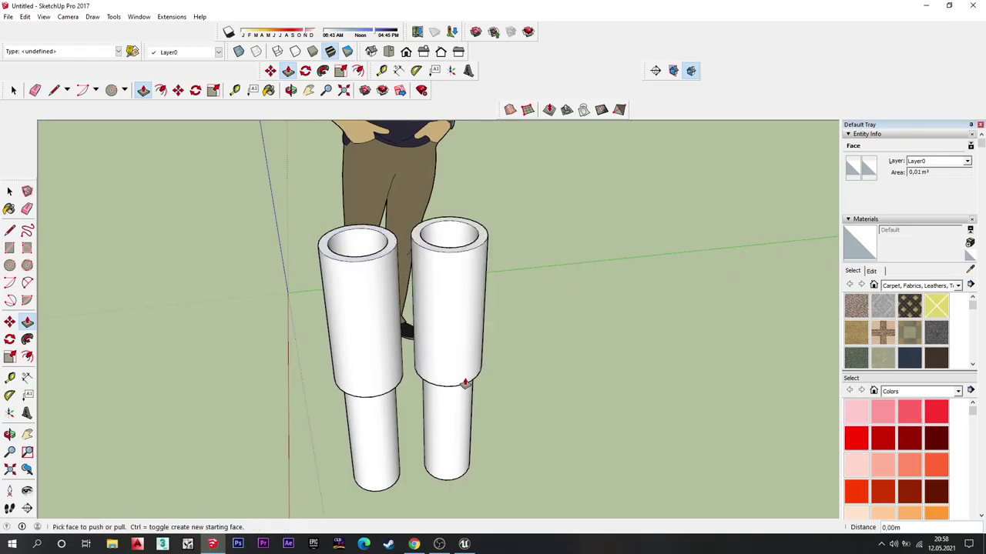
{"action": "mouse_move", "coordinate": [464, 235]}
{"action": "middle_mouse_down"}
{"action": "mouse_move", "coordinate": [450, 203]}
{"action": "mouse_move", "coordinate": [539, 254]}
{"action": "middle_mouse_up"}
{"action": "scroll", "coordinate": [451, 203], "scroll_direction": "down", "scroll_amount": 3}
{"action": "mouse_move", "coordinate": [510, 354]}
{"action": "middle_mouse_down"}
{"action": "mouse_move", "coordinate": [576, 243]}
{"action": "mouse_move", "coordinate": [492, 362]}
{"action": "middle_mouse_up"}
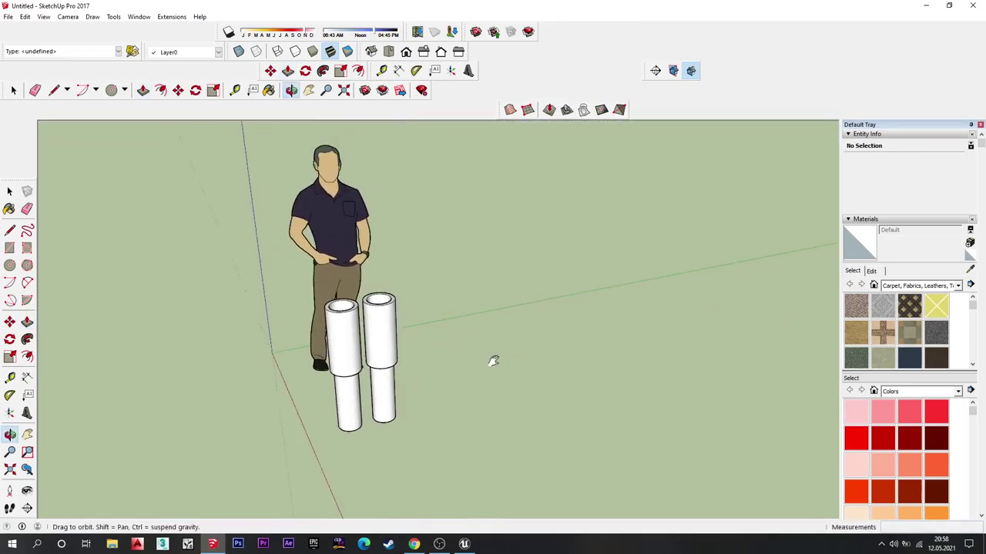
{"action": "scroll", "coordinate": [409, 312], "scroll_direction": "up", "scroll_amount": 3}
{"action": "middle_click_drag", "start_coordinate": [409, 312], "coordinate": [493, 266]}
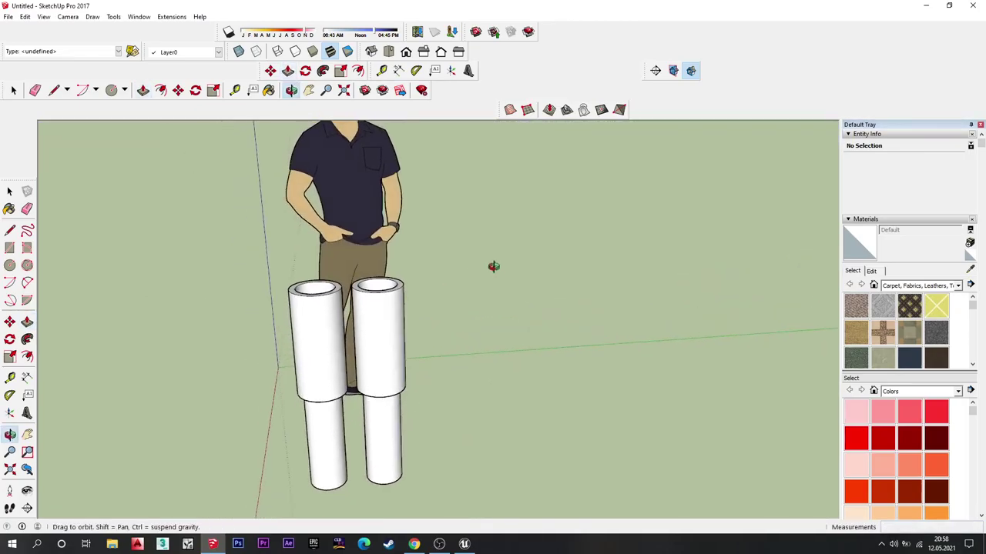
Step: Begin a line on the left cylinder's rim, seen from above the tops
{"action": "left_click", "coordinate": [9, 230]}
{"action": "middle_click_drag", "start_coordinate": [241, 249], "coordinate": [352, 341]}
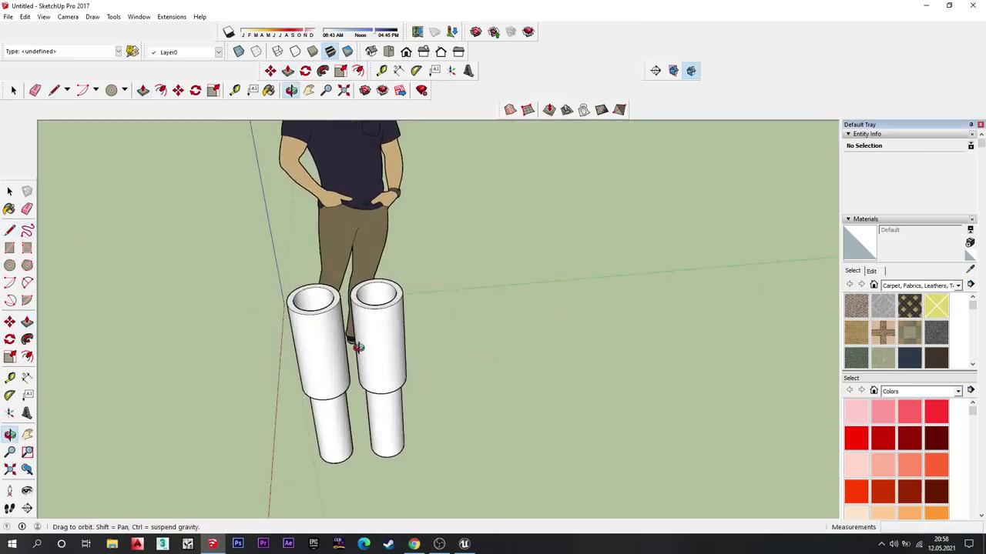
{"action": "scroll", "coordinate": [285, 345], "scroll_direction": "up", "scroll_amount": 2}
{"action": "left_click", "coordinate": [275, 343]}
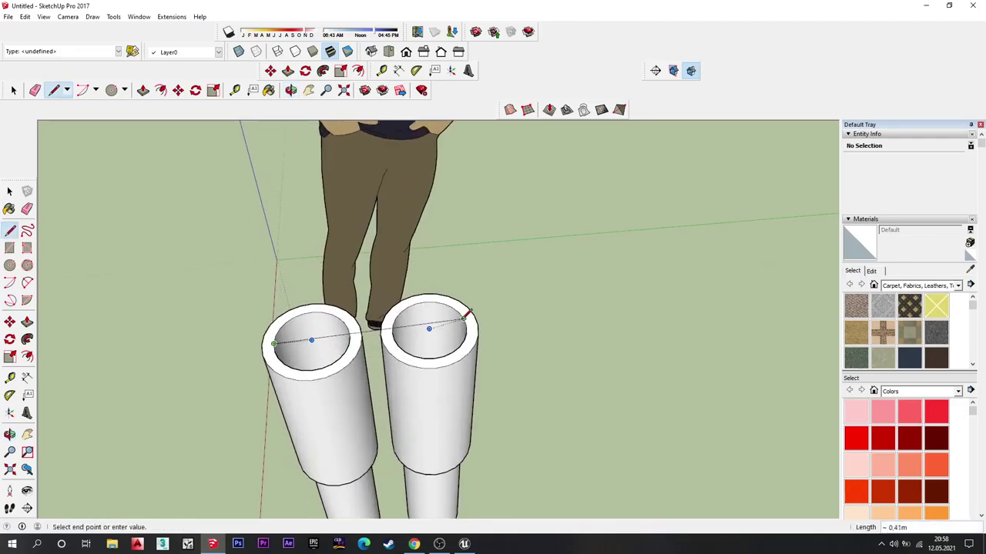
Step: Draw an outline from the line across both cylinder tops and close it into a vertical panel face
{"action": "left_click", "coordinate": [466, 325]}
{"action": "middle_click_drag", "start_coordinate": [457, 318], "coordinate": [462, 293]}
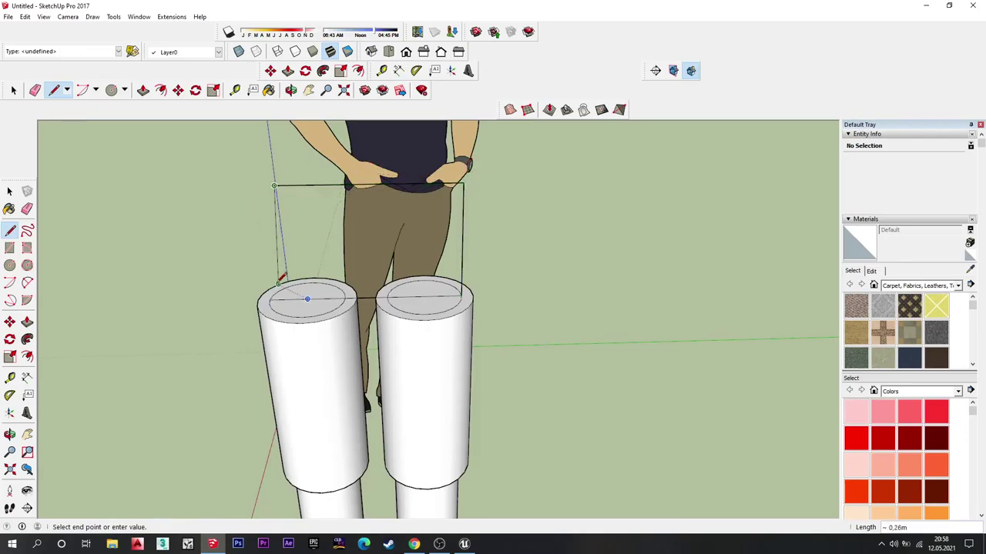
{"action": "mouse_move", "coordinate": [319, 195]}
{"action": "middle_mouse_down"}
{"action": "mouse_move", "coordinate": [462, 226]}
{"action": "mouse_move", "coordinate": [396, 244]}
{"action": "middle_mouse_up"}
{"action": "key", "text": "ctrl+z"}
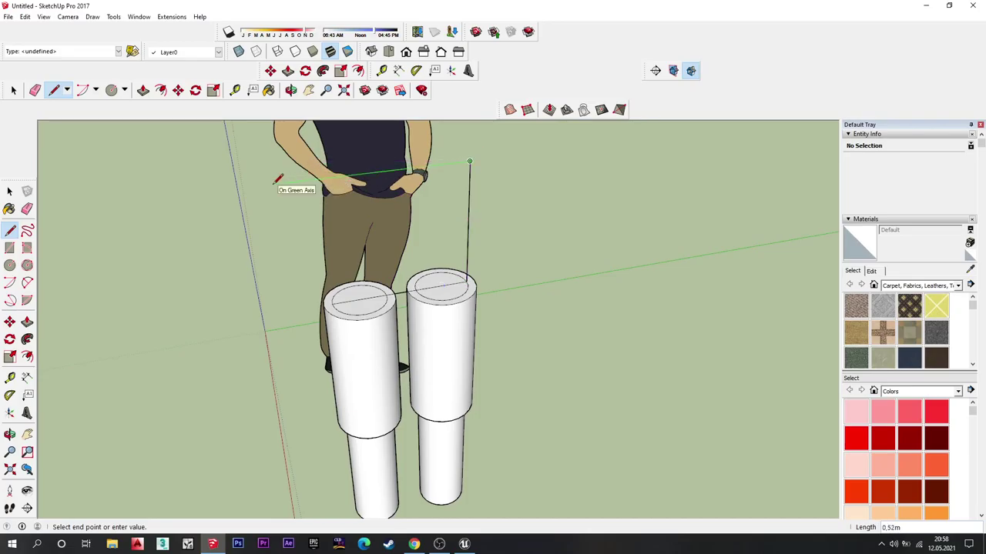
{"action": "middle_click_drag", "start_coordinate": [278, 179], "coordinate": [441, 217]}
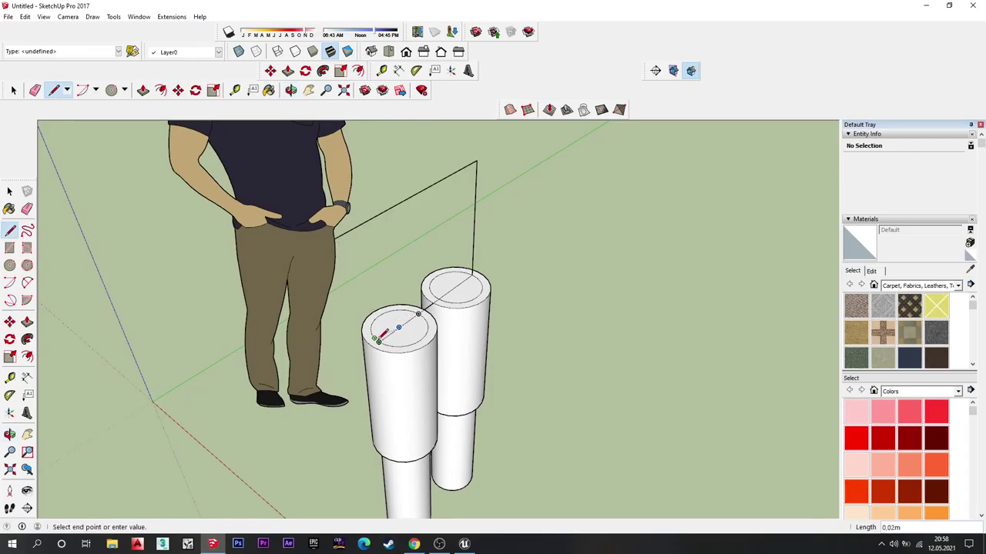
{"action": "left_click", "coordinate": [370, 217]}
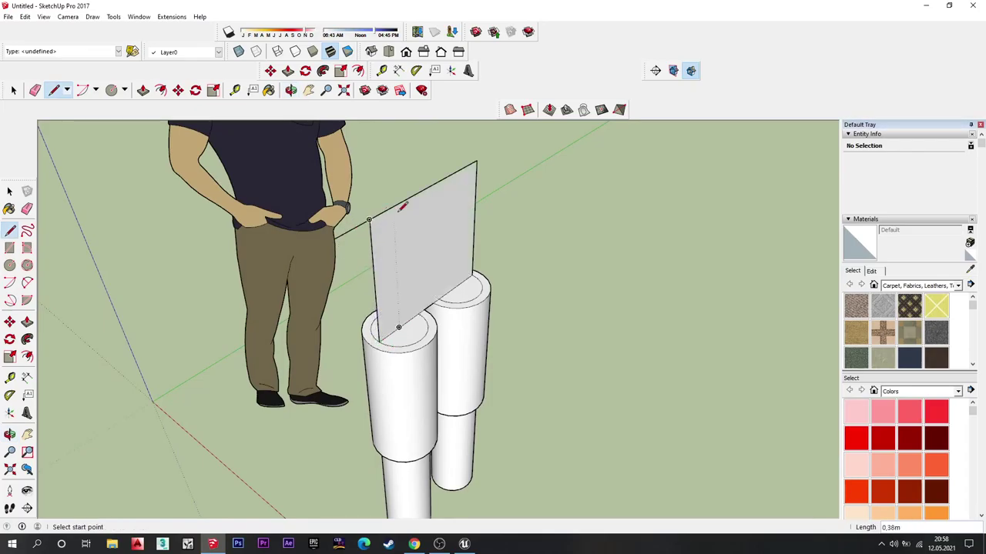
{"action": "key", "text": "e"}
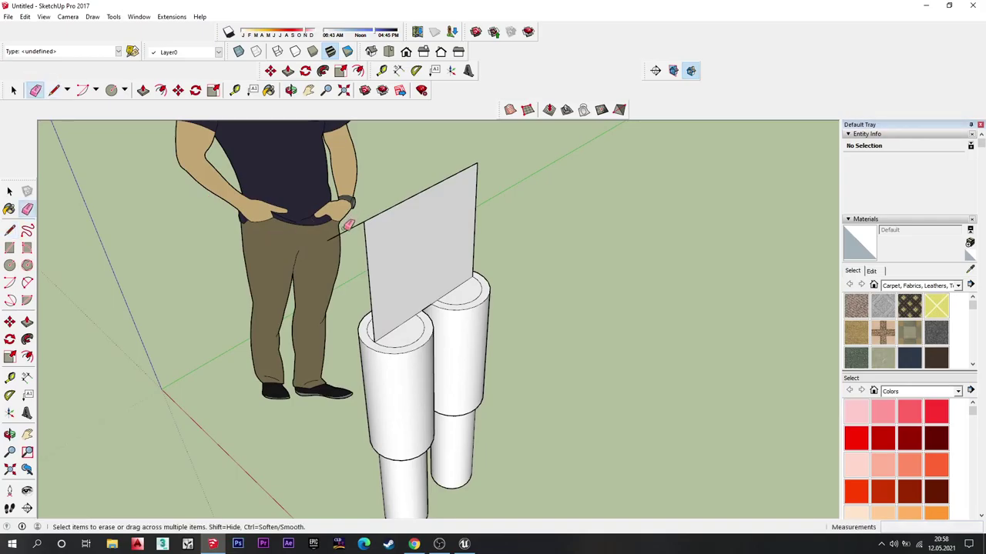
{"action": "middle_click_drag", "start_coordinate": [348, 231], "coordinate": [480, 232]}
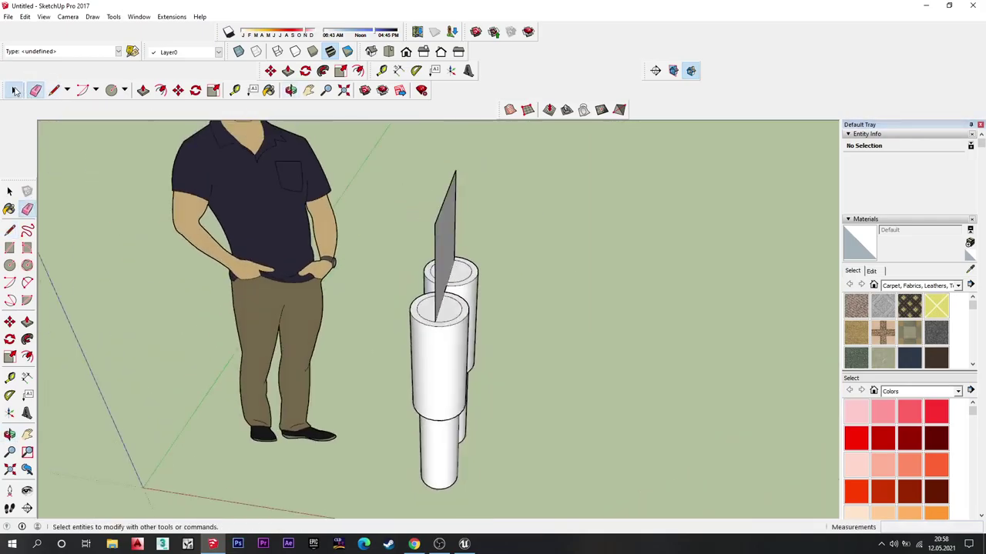
Step: Pull the panel face out into a thick rectangular box on the legs
{"action": "left_click", "coordinate": [13, 91]}
{"action": "middle_click_drag", "start_coordinate": [574, 260], "coordinate": [632, 254]}
{"action": "left_click", "coordinate": [431, 246]}
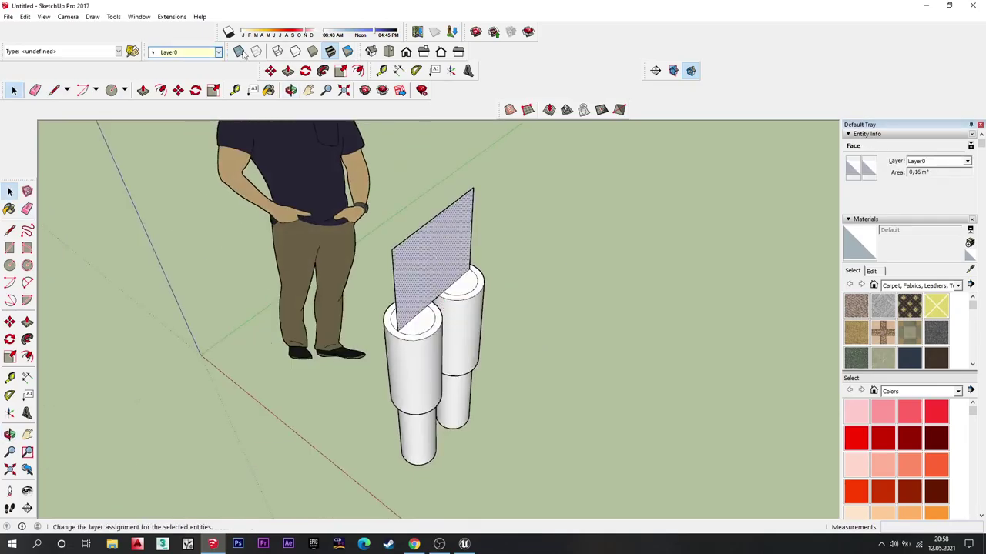
{"action": "left_click", "coordinate": [144, 91]}
{"action": "left_click_drag", "start_coordinate": [480, 291], "coordinate": [449, 270]}
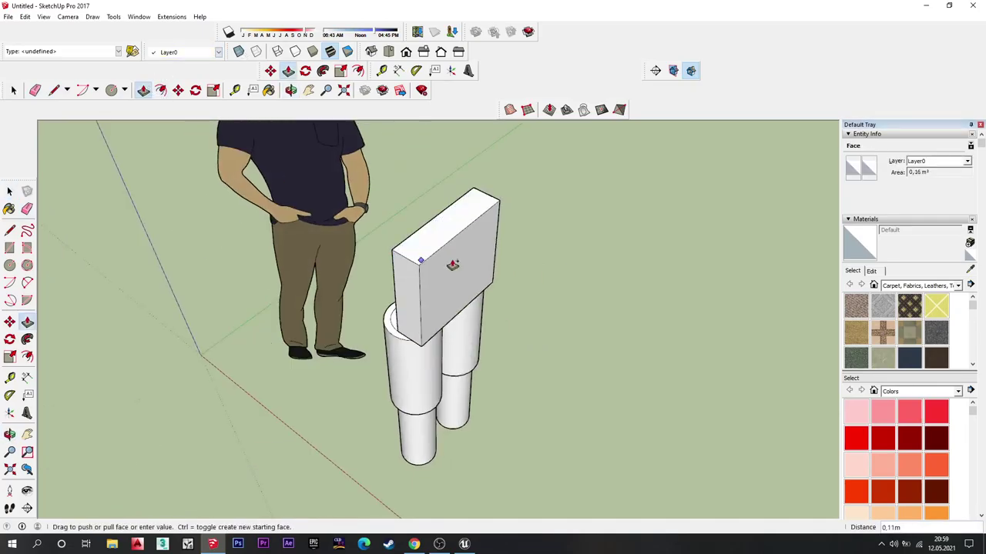
{"action": "middle_click", "coordinate": [423, 302]}
{"action": "middle_click_drag", "start_coordinate": [423, 303], "coordinate": [422, 127]}
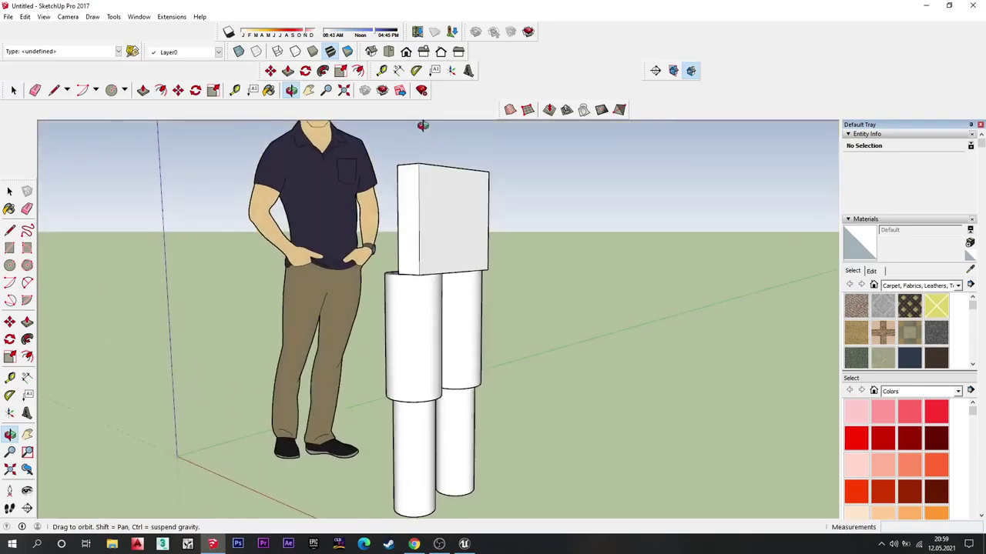
Step: Push/Pull the box's left side face outward to widen the torso
{"action": "mouse_move", "coordinate": [435, 279]}
{"action": "middle_mouse_down"}
{"action": "mouse_move", "coordinate": [559, 336]}
{"action": "mouse_move", "coordinate": [446, 277]}
{"action": "middle_mouse_up"}
{"action": "left_click_drag", "start_coordinate": [443, 253], "coordinate": [419, 309]}
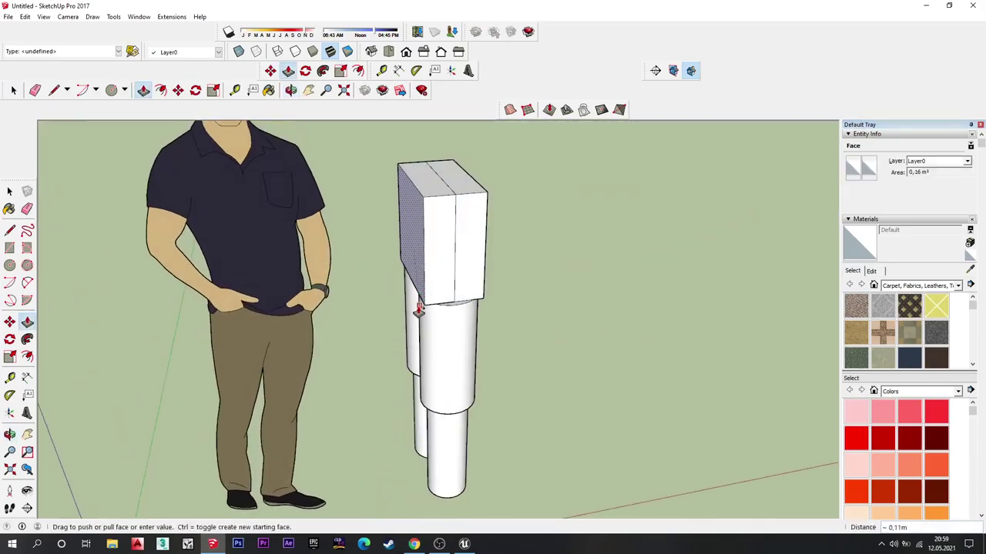
{"action": "left_click", "coordinate": [422, 302]}
{"action": "mouse_move", "coordinate": [521, 231]}
{"action": "middle_mouse_down"}
{"action": "mouse_move", "coordinate": [418, 216]}
{"action": "mouse_move", "coordinate": [351, 229]}
{"action": "mouse_move", "coordinate": [390, 205]}
{"action": "mouse_move", "coordinate": [285, 249]}
{"action": "mouse_move", "coordinate": [405, 213]}
{"action": "mouse_move", "coordinate": [488, 260]}
{"action": "mouse_move", "coordinate": [304, 291]}
{"action": "mouse_move", "coordinate": [398, 262]}
{"action": "middle_mouse_up"}
{"action": "scroll", "coordinate": [382, 236], "scroll_direction": "up", "scroll_amount": 2}
{"action": "key", "text": "e"}
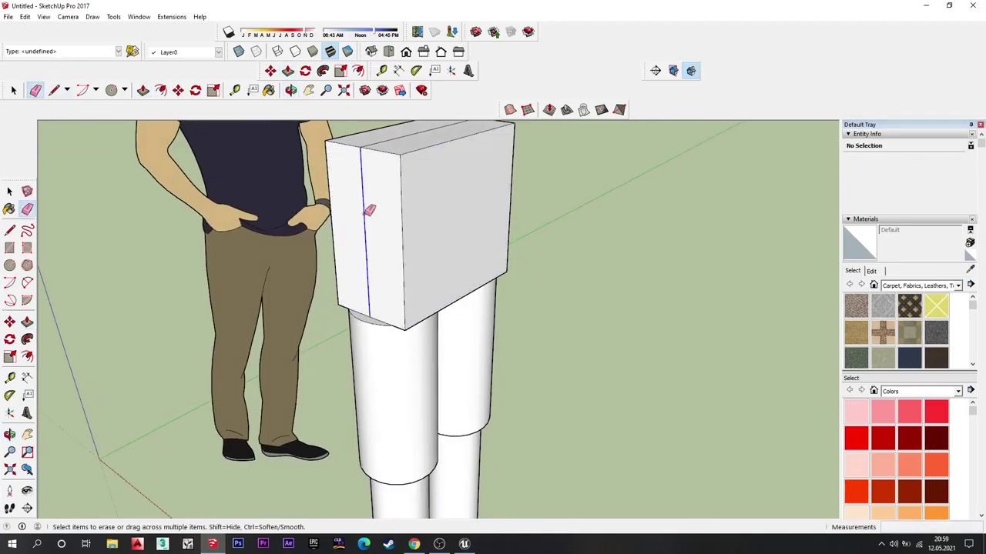
{"action": "middle_click_drag", "start_coordinate": [431, 180], "coordinate": [396, 171]}
{"action": "middle_click_drag", "start_coordinate": [483, 176], "coordinate": [220, 160]}
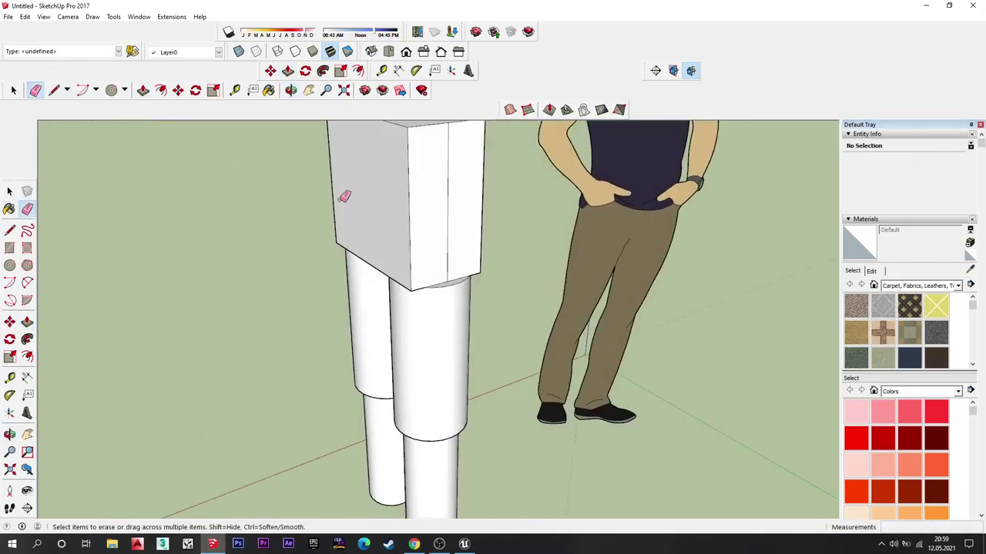
Step: Nudge the torso box's left and other side faces out slightly to even them
{"action": "mouse_move", "coordinate": [451, 209]}
{"action": "middle_mouse_down"}
{"action": "mouse_move", "coordinate": [662, 183]}
{"action": "mouse_move", "coordinate": [451, 238]}
{"action": "middle_mouse_up"}
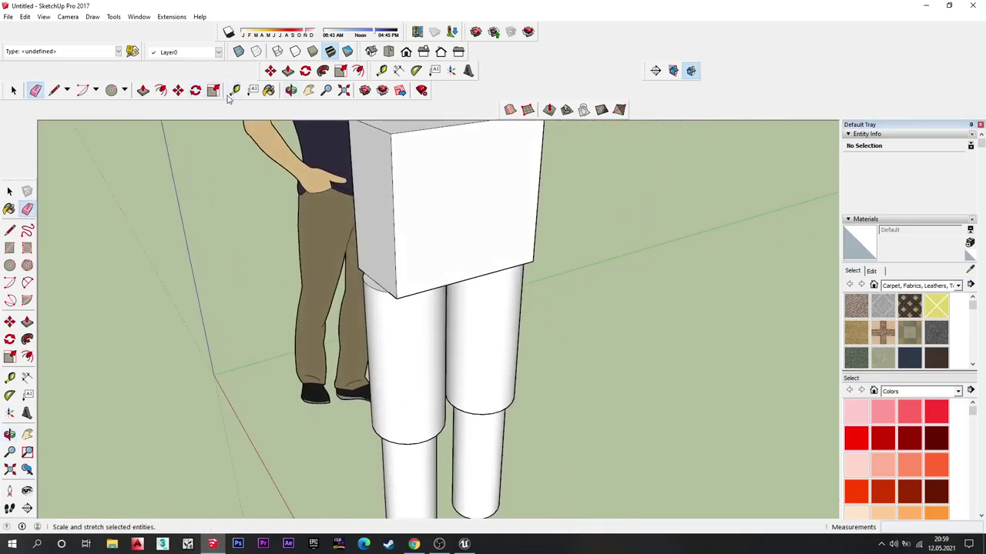
{"action": "left_click", "coordinate": [143, 90]}
{"action": "left_click", "coordinate": [383, 227]}
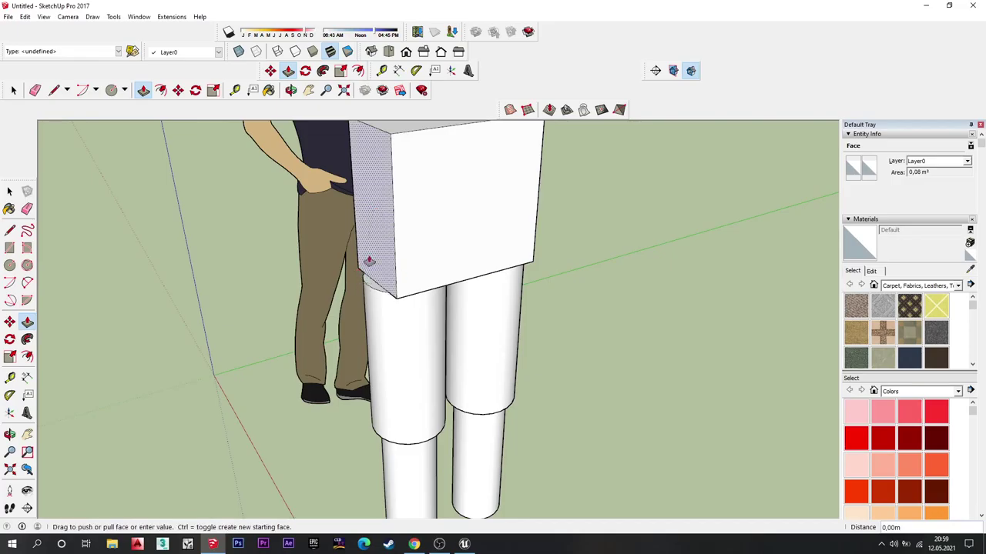
{"action": "left_click", "coordinate": [369, 262]}
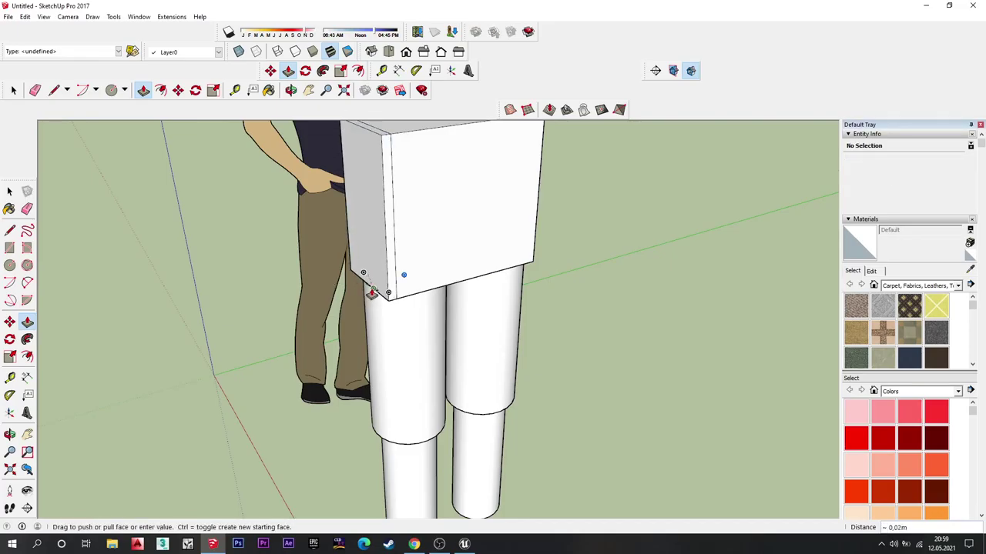
{"action": "left_click", "coordinate": [410, 252]}
{"action": "middle_click_drag", "start_coordinate": [411, 253], "coordinate": [475, 293]}
{"action": "left_click", "coordinate": [447, 241]}
{"action": "middle_click_drag", "start_coordinate": [435, 406], "coordinate": [419, 275]}
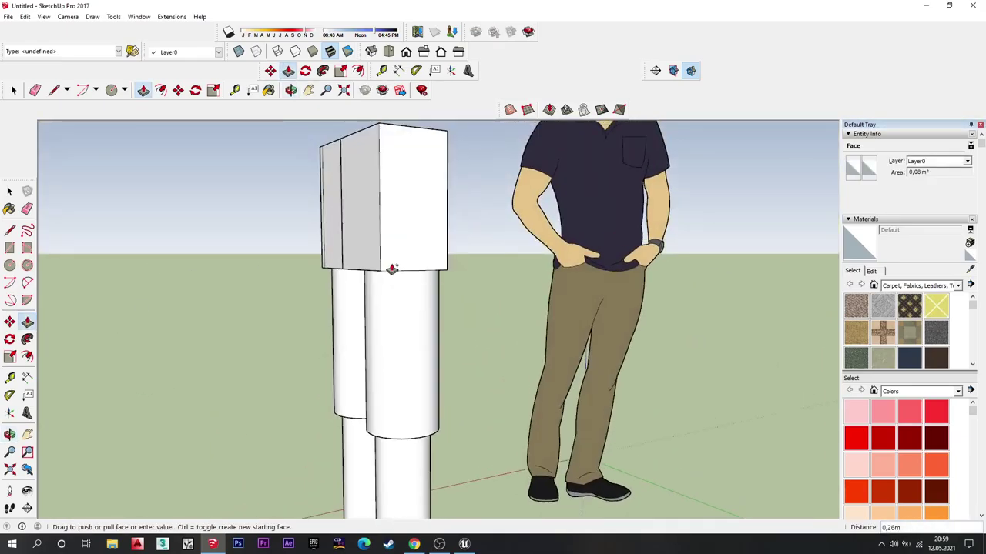
{"action": "left_click", "coordinate": [419, 276]}
{"action": "middle_click_drag", "start_coordinate": [351, 224], "coordinate": [535, 231]}
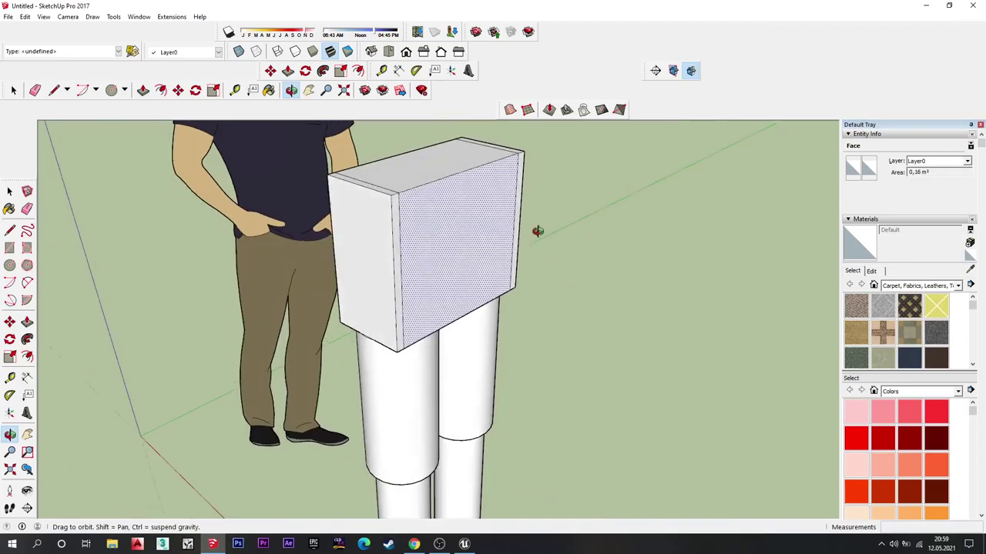
Step: Erase the leftover seam edges on the torso box, inspecting it from above and the front
{"action": "left_click", "coordinate": [34, 90]}
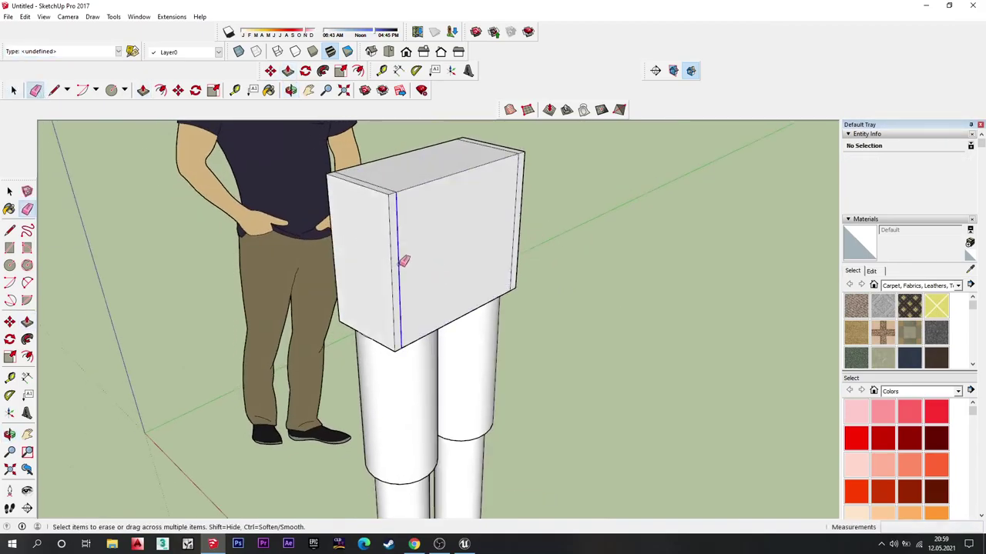
{"action": "mouse_move", "coordinate": [403, 262]}
{"action": "middle_mouse_down"}
{"action": "mouse_move", "coordinate": [431, 257]}
{"action": "mouse_move", "coordinate": [427, 311]}
{"action": "middle_mouse_up"}
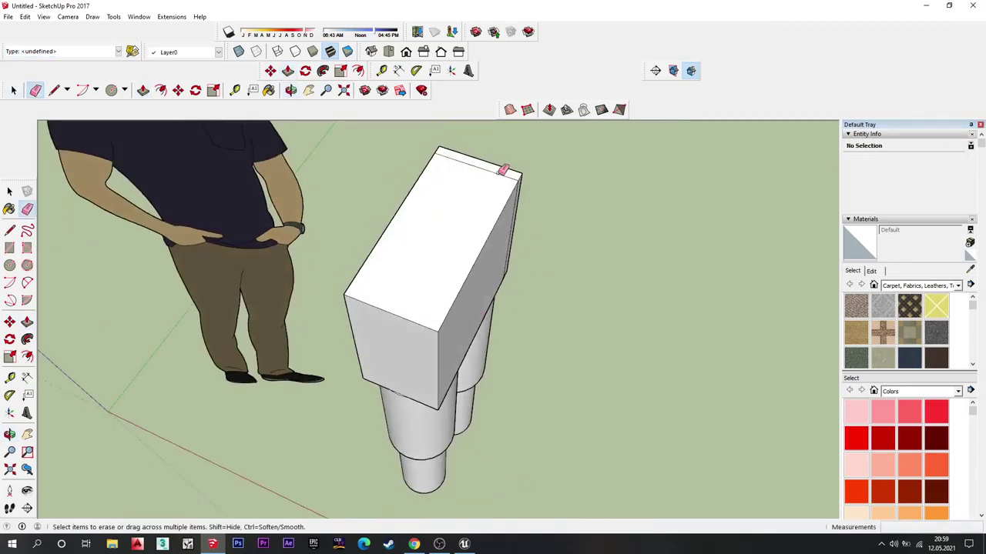
{"action": "middle_click_drag", "start_coordinate": [502, 169], "coordinate": [393, 218]}
{"action": "scroll", "coordinate": [493, 231], "scroll_direction": "up", "scroll_amount": 5}
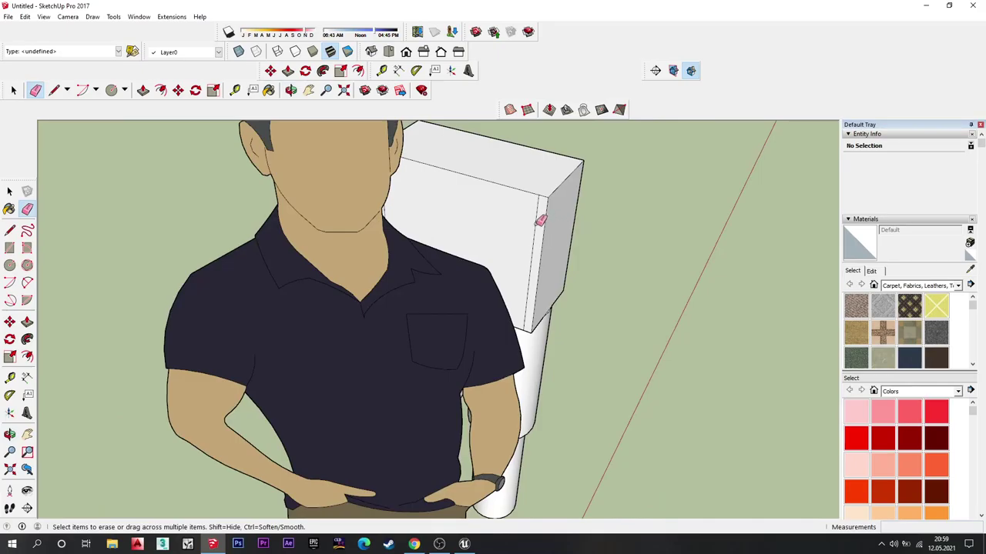
{"action": "mouse_move", "coordinate": [541, 221]}
{"action": "middle_mouse_down"}
{"action": "mouse_move", "coordinate": [477, 238]}
{"action": "mouse_move", "coordinate": [308, 198]}
{"action": "mouse_move", "coordinate": [369, 174]}
{"action": "mouse_move", "coordinate": [451, 220]}
{"action": "mouse_move", "coordinate": [352, 215]}
{"action": "mouse_move", "coordinate": [649, 136]}
{"action": "mouse_move", "coordinate": [598, 253]}
{"action": "mouse_move", "coordinate": [424, 222]}
{"action": "mouse_move", "coordinate": [695, 333]}
{"action": "mouse_move", "coordinate": [462, 231]}
{"action": "mouse_move", "coordinate": [420, 289]}
{"action": "mouse_move", "coordinate": [470, 323]}
{"action": "middle_mouse_up"}
{"action": "scroll", "coordinate": [377, 196], "scroll_direction": "up", "scroll_amount": 2}
{"action": "scroll", "coordinate": [379, 197], "scroll_direction": "down", "scroll_amount": 2}
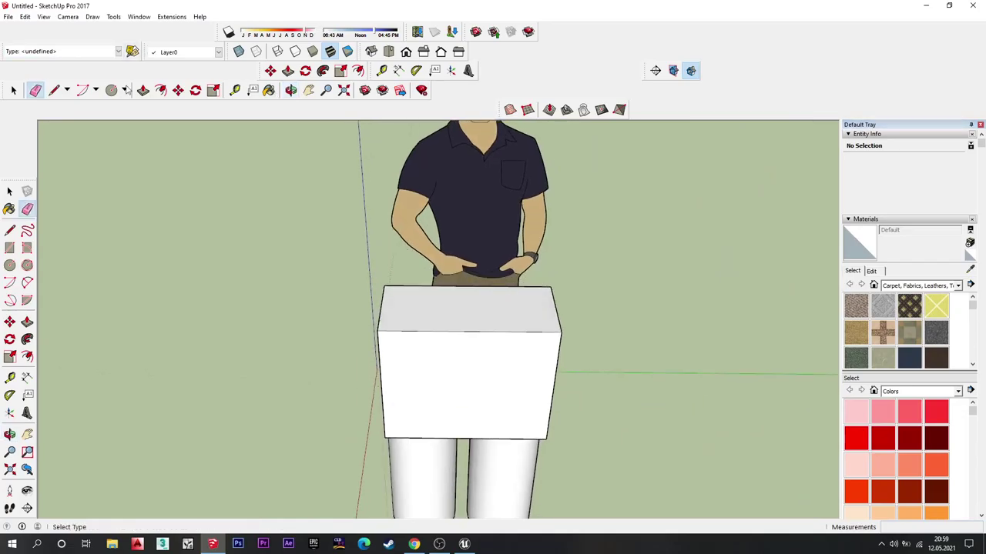
Step: Offset the torso top outward, raise the rim, and push the inner face flush into a wider block
{"action": "left_click", "coordinate": [160, 90]}
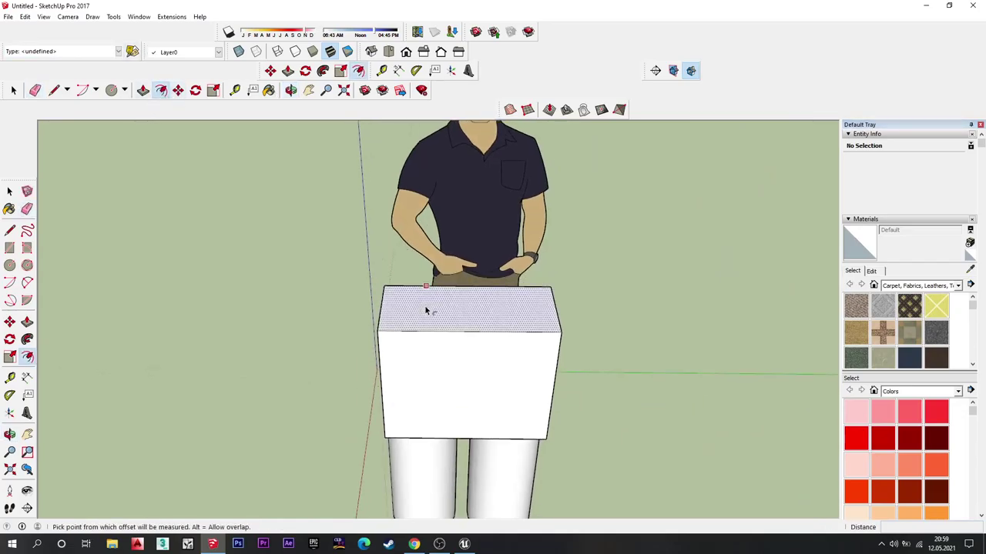
{"action": "left_click", "coordinate": [425, 287]}
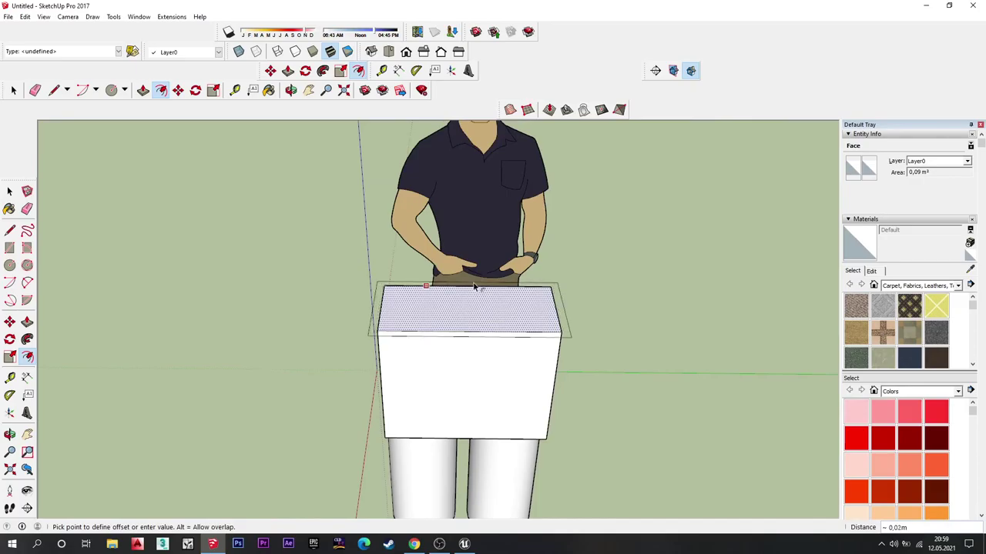
{"action": "left_click", "coordinate": [473, 286]}
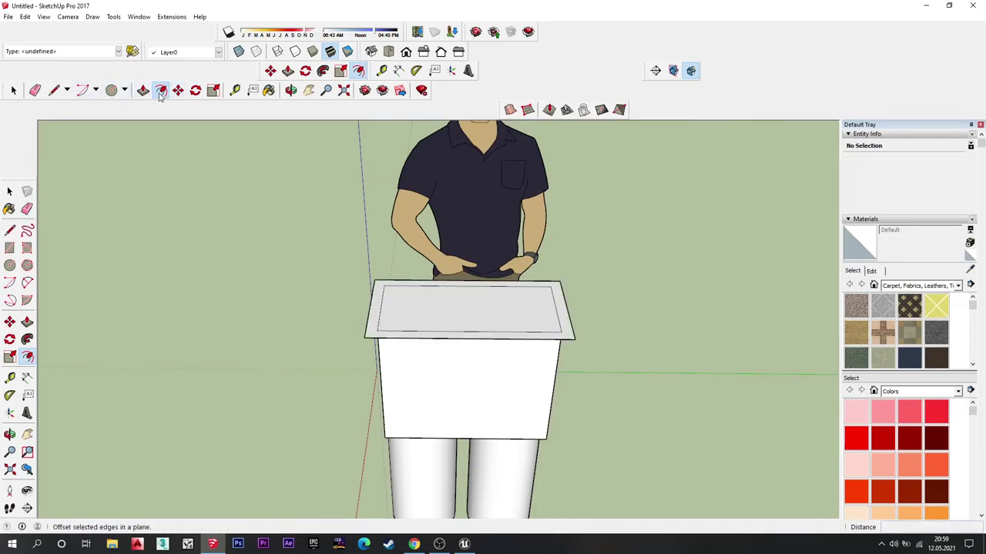
{"action": "left_click", "coordinate": [388, 332]}
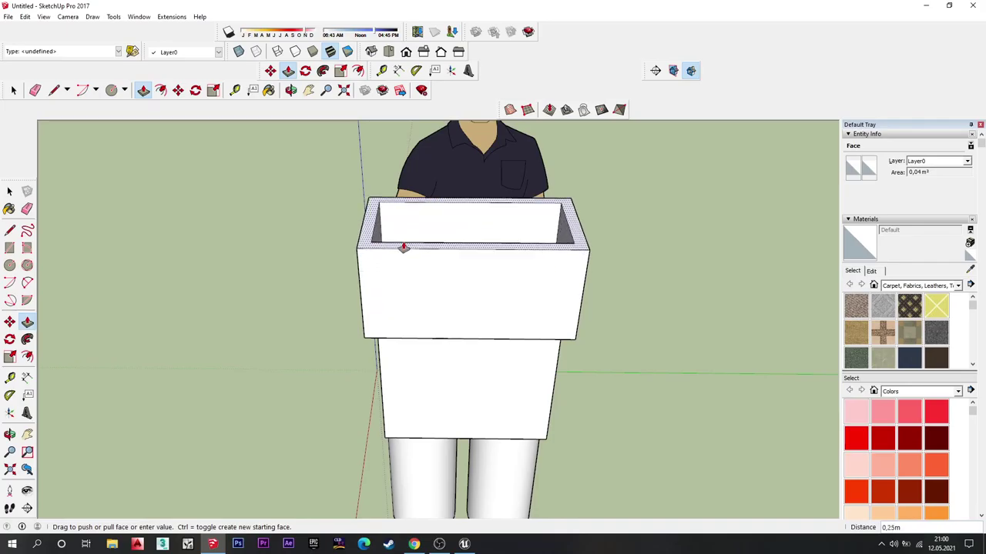
{"action": "left_click", "coordinate": [402, 259]}
{"action": "mouse_move", "coordinate": [402, 259]}
{"action": "middle_mouse_down"}
{"action": "mouse_move", "coordinate": [371, 322]}
{"action": "mouse_move", "coordinate": [389, 324]}
{"action": "middle_mouse_up"}
{"action": "double_click", "coordinate": [390, 323]}
{"action": "mouse_move", "coordinate": [457, 310]}
{"action": "middle_mouse_down"}
{"action": "mouse_move", "coordinate": [488, 207]}
{"action": "mouse_move", "coordinate": [483, 187]}
{"action": "mouse_move", "coordinate": [535, 202]}
{"action": "mouse_move", "coordinate": [475, 279]}
{"action": "mouse_move", "coordinate": [507, 215]}
{"action": "mouse_move", "coordinate": [432, 226]}
{"action": "mouse_move", "coordinate": [507, 285]}
{"action": "mouse_move", "coordinate": [440, 264]}
{"action": "mouse_move", "coordinate": [414, 216]}
{"action": "mouse_move", "coordinate": [411, 269]}
{"action": "mouse_move", "coordinate": [435, 275]}
{"action": "mouse_move", "coordinate": [378, 293]}
{"action": "mouse_move", "coordinate": [447, 300]}
{"action": "mouse_move", "coordinate": [418, 272]}
{"action": "mouse_move", "coordinate": [431, 219]}
{"action": "mouse_move", "coordinate": [302, 293]}
{"action": "middle_mouse_up"}
{"action": "scroll", "coordinate": [534, 203], "scroll_direction": "down", "scroll_amount": 5}
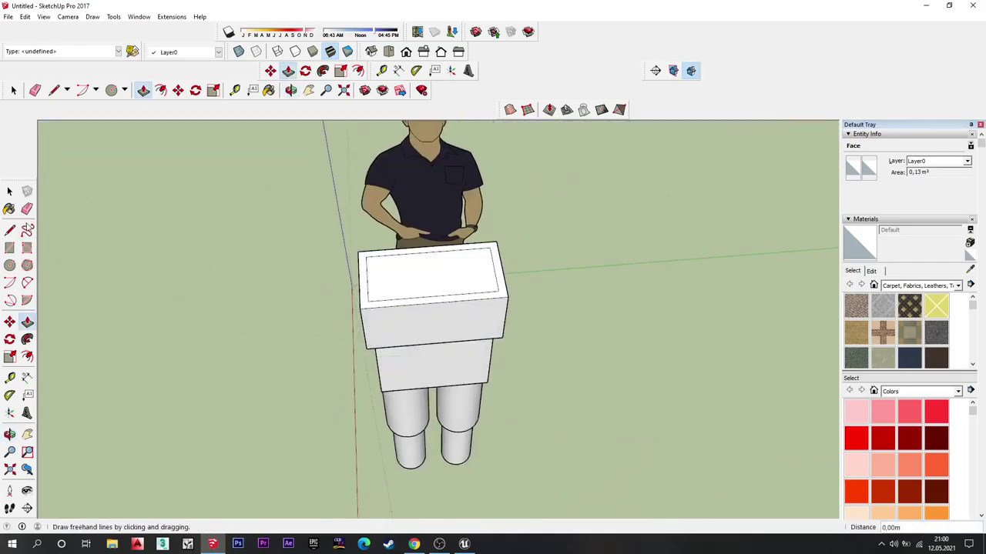
Step: Draw dividing lines across the torso top from the edge midpoints to frame a central area
{"action": "left_click", "coordinate": [9, 231]}
{"action": "middle_click_drag", "start_coordinate": [362, 254], "coordinate": [373, 219]}
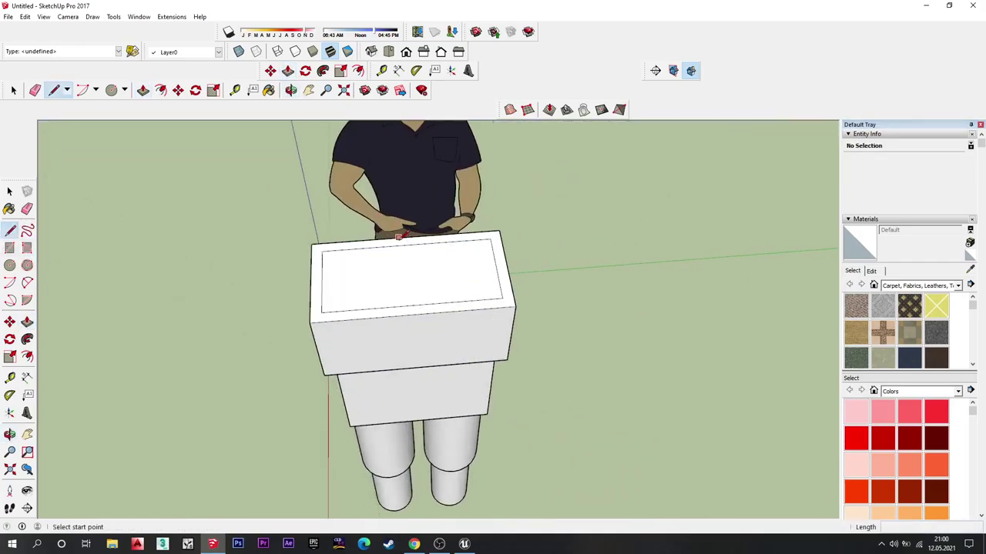
{"action": "left_click", "coordinate": [406, 244]}
{"action": "mouse_move", "coordinate": [413, 299]}
{"action": "middle_mouse_down"}
{"action": "mouse_move", "coordinate": [465, 323]}
{"action": "mouse_move", "coordinate": [414, 348]}
{"action": "middle_mouse_up"}
{"action": "left_click", "coordinate": [520, 327]}
{"action": "left_click", "coordinate": [309, 363]}
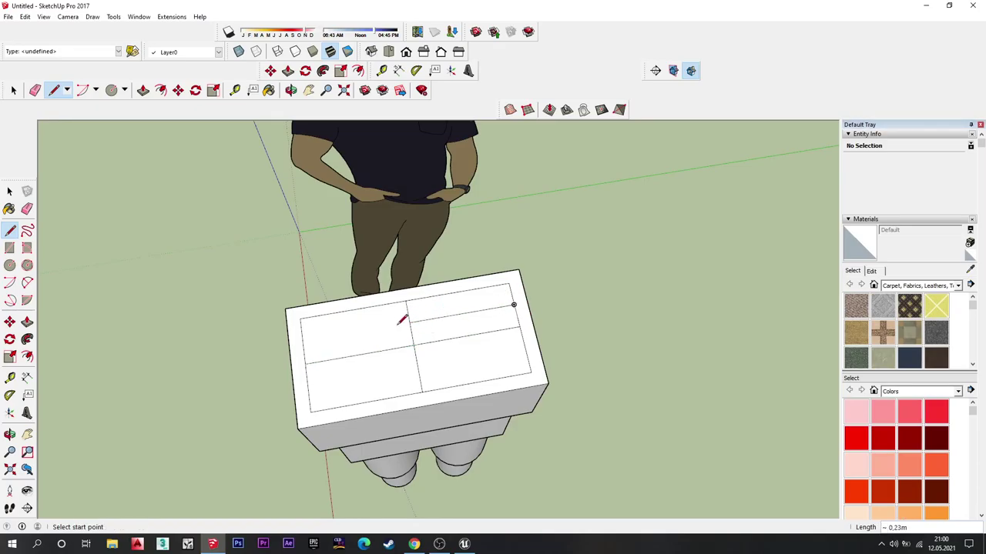
{"action": "left_click", "coordinate": [418, 367]}
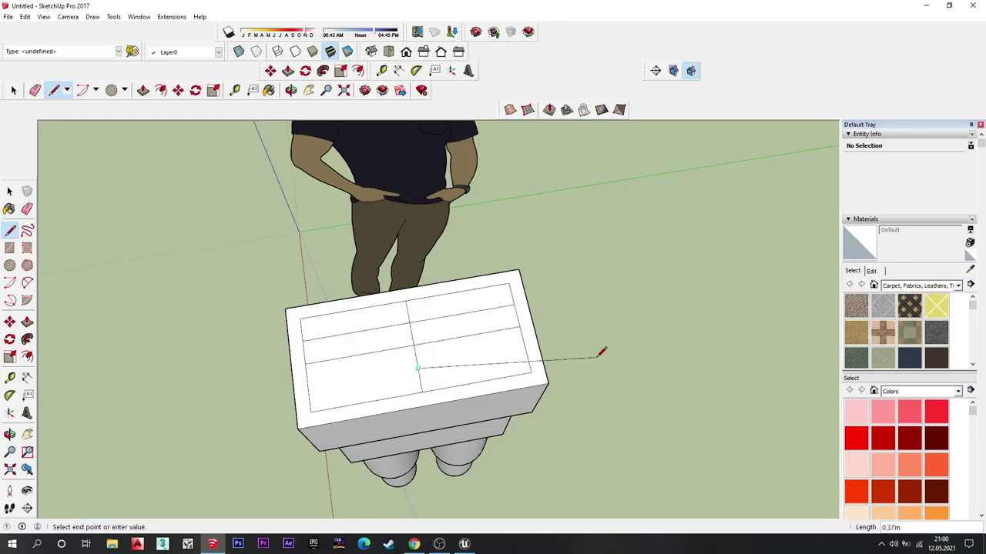
{"action": "left_click", "coordinate": [525, 349]}
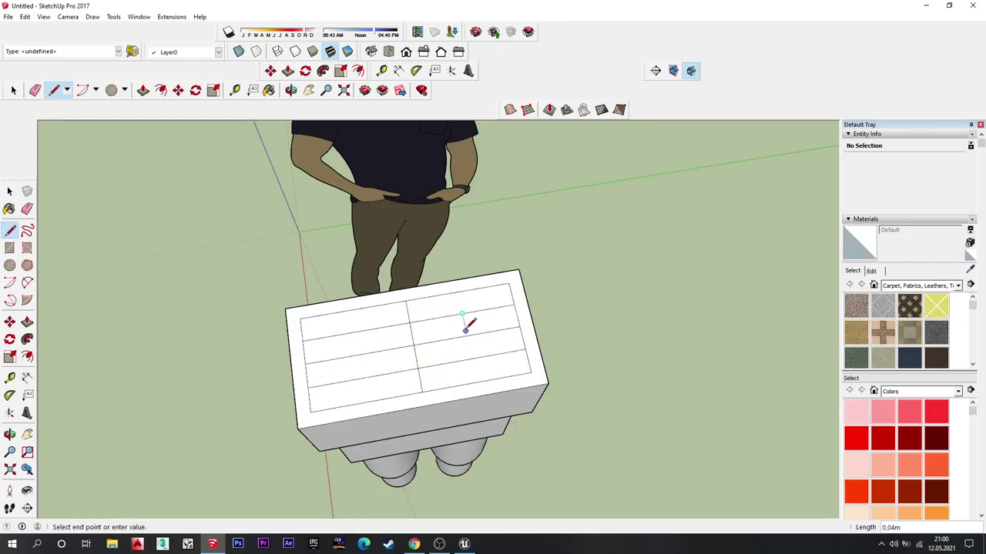
{"action": "left_click", "coordinate": [470, 358]}
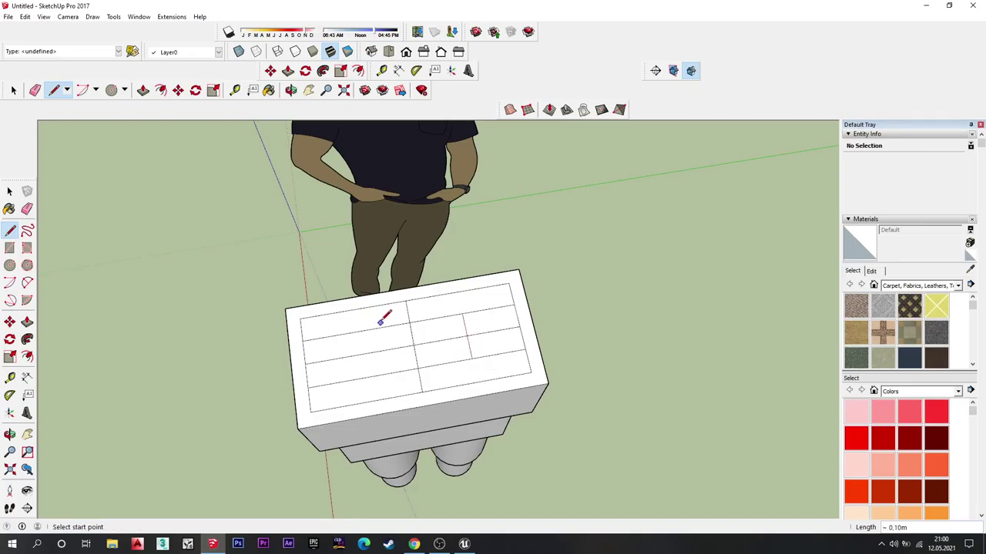
{"action": "left_click", "coordinate": [358, 332]}
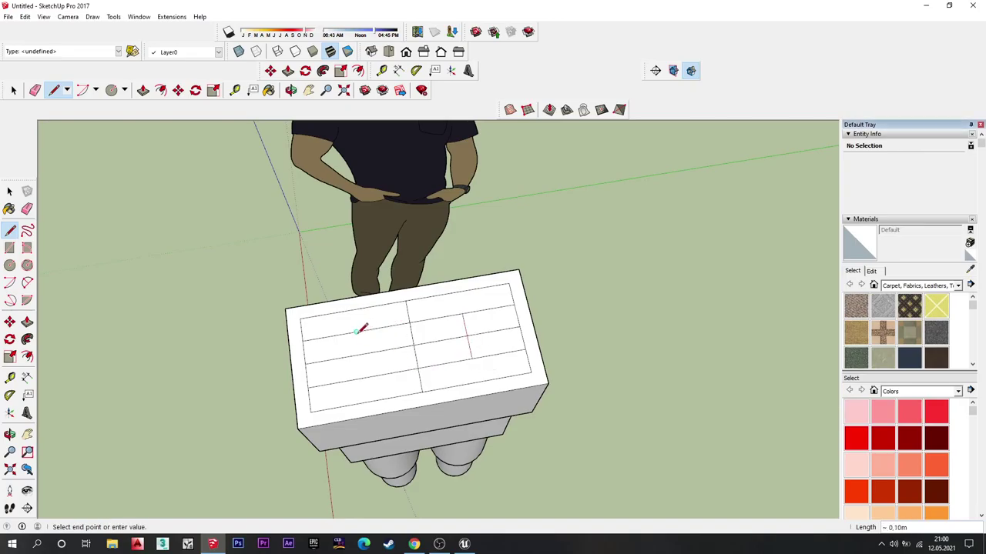
{"action": "middle_click_drag", "start_coordinate": [362, 377], "coordinate": [439, 247]}
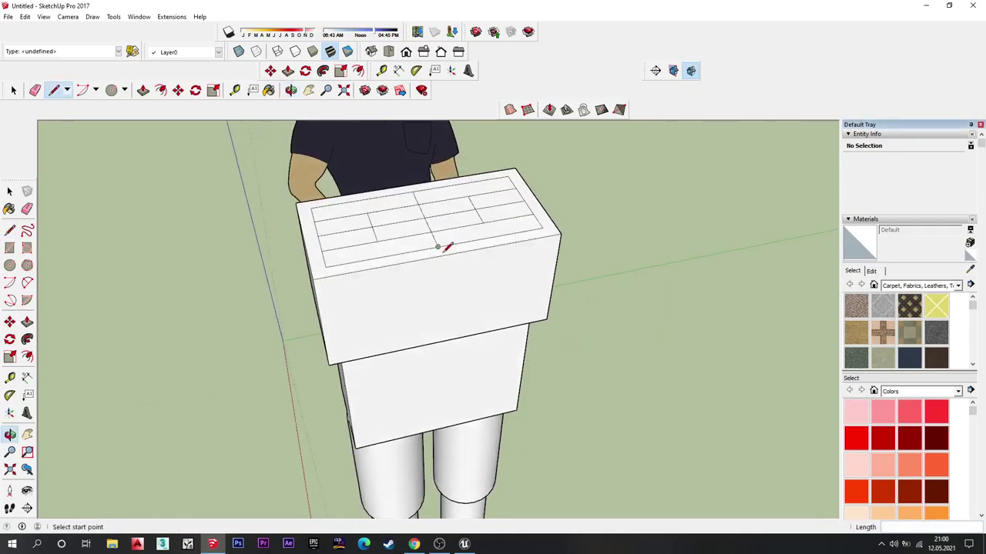
Step: Erase the extra lines, leaving one small centred rectangle on the torso top
{"action": "left_click", "coordinate": [35, 90]}
{"action": "middle_click_drag", "start_coordinate": [370, 308], "coordinate": [382, 273]}
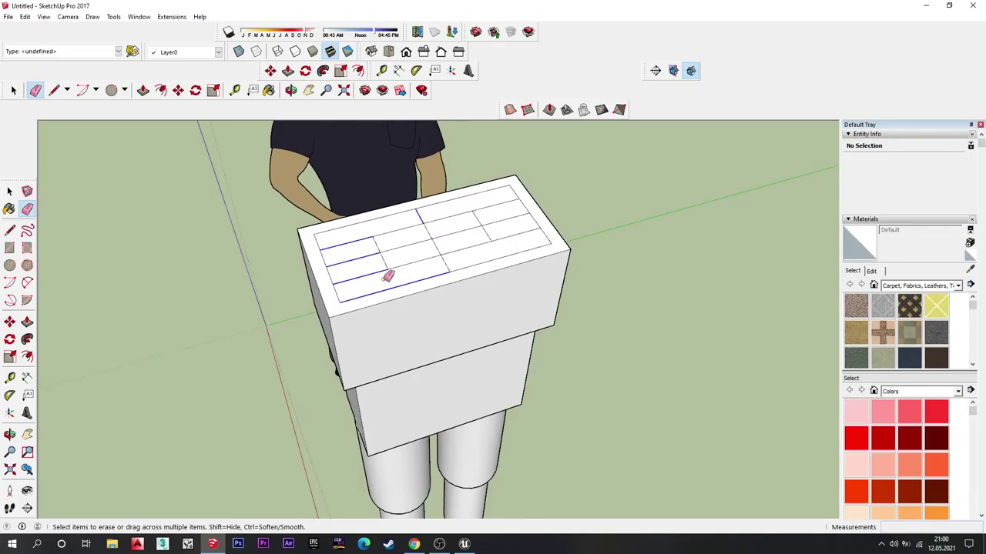
{"action": "left_click_drag", "start_coordinate": [388, 276], "coordinate": [422, 270]}
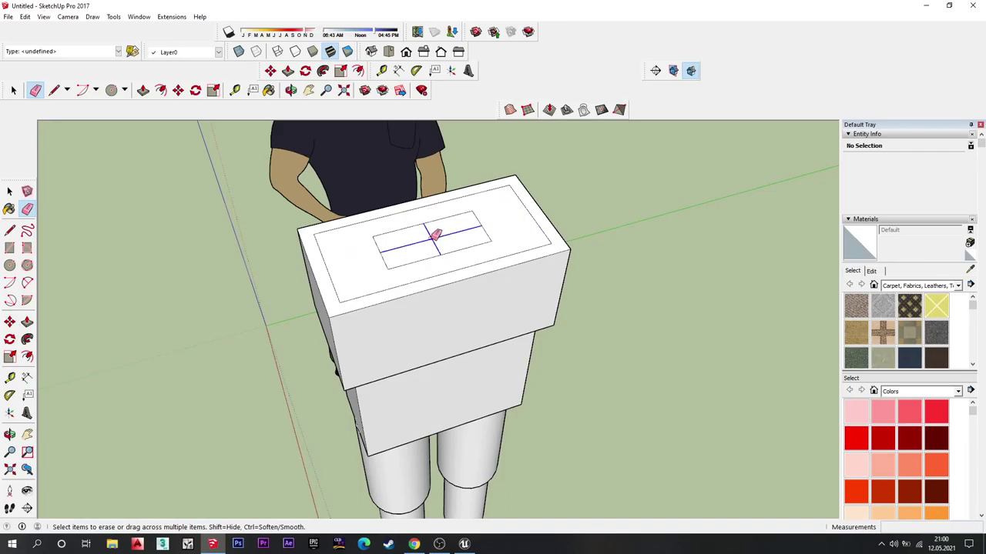
{"action": "mouse_move", "coordinate": [500, 215]}
{"action": "middle_mouse_down"}
{"action": "mouse_move", "coordinate": [462, 191]}
{"action": "mouse_move", "coordinate": [496, 168]}
{"action": "middle_mouse_up"}
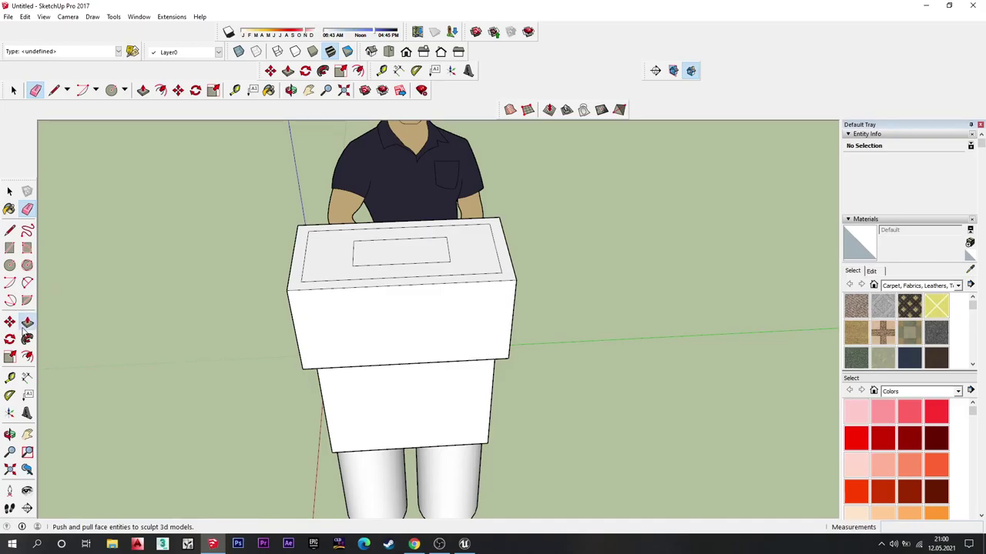
Step: Pull the centred rectangle up 0.14m into a neck block
{"action": "left_click", "coordinate": [27, 322]}
{"action": "left_click", "coordinate": [393, 248]}
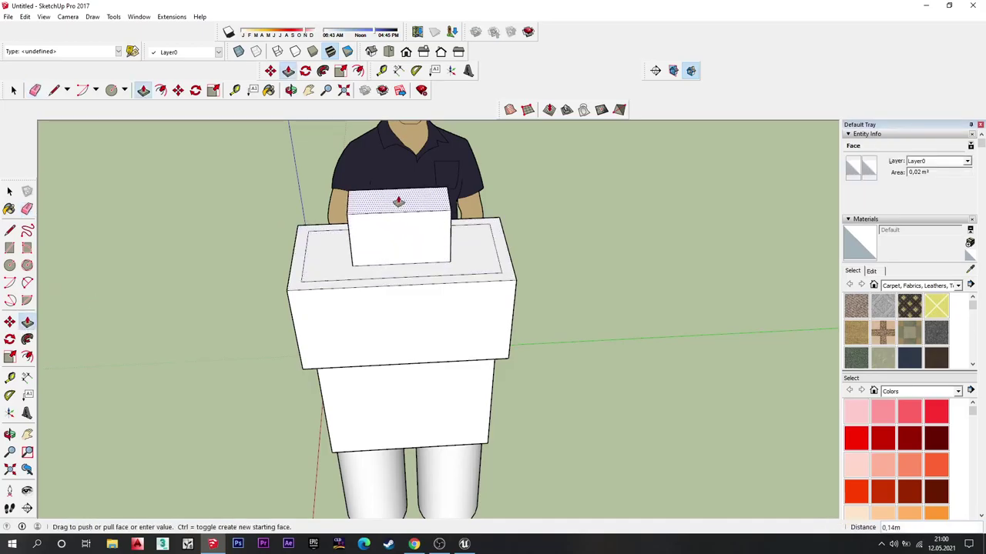
{"action": "left_click", "coordinate": [398, 201]}
{"action": "scroll", "coordinate": [398, 201], "scroll_direction": "down", "scroll_amount": 2}
{"action": "scroll", "coordinate": [385, 170], "scroll_direction": "down", "scroll_amount": 3}
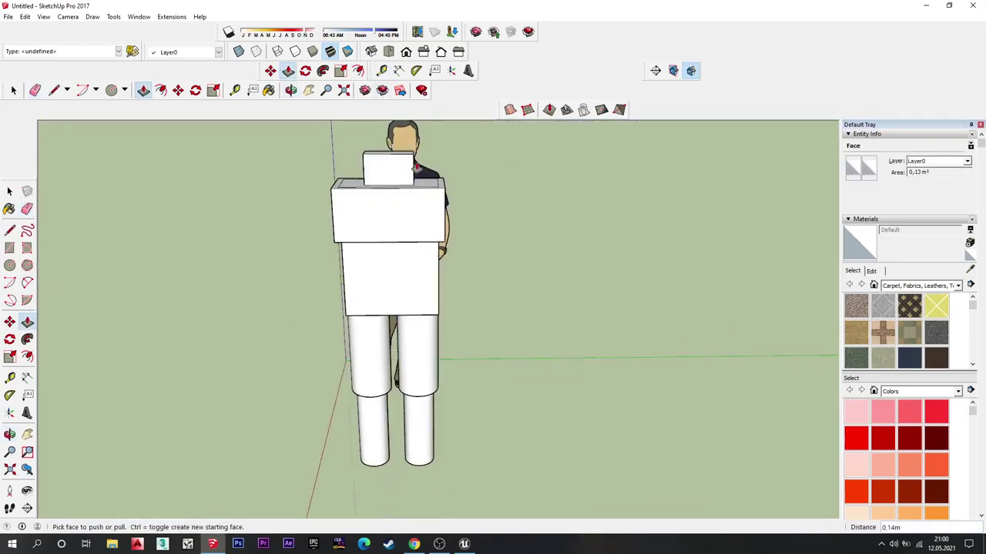
{"action": "scroll", "coordinate": [416, 168], "scroll_direction": "up", "scroll_amount": 2}
{"action": "mouse_move", "coordinate": [408, 192]}
{"action": "middle_mouse_down"}
{"action": "mouse_move", "coordinate": [431, 202]}
{"action": "mouse_move", "coordinate": [451, 180]}
{"action": "mouse_move", "coordinate": [395, 157]}
{"action": "middle_mouse_up"}
{"action": "scroll", "coordinate": [447, 202], "scroll_direction": "up", "scroll_amount": 2}
{"action": "scroll", "coordinate": [477, 204], "scroll_direction": "up", "scroll_amount": 2}
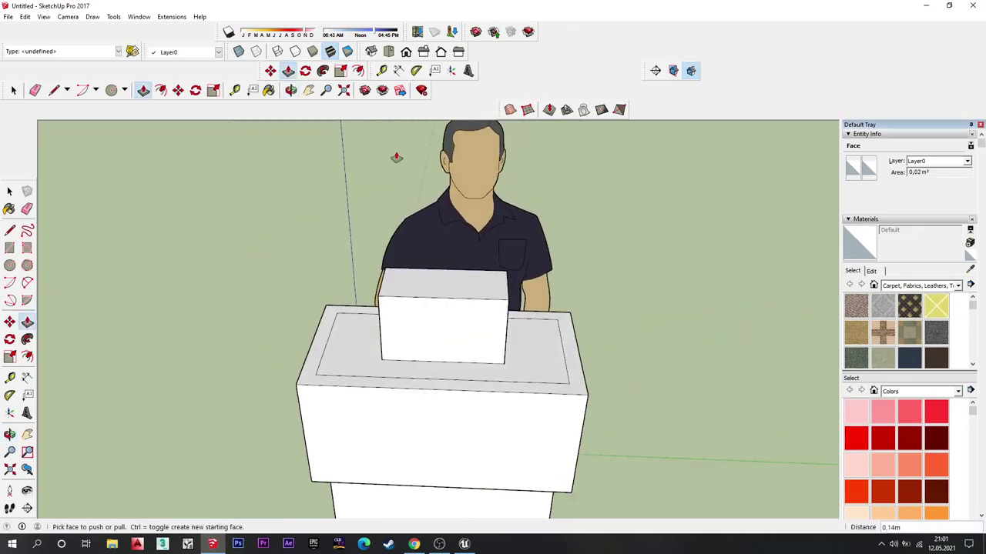
Step: Draw a vertical guide line up from the neck top's midpoint
{"action": "left_click", "coordinate": [54, 91]}
{"action": "middle_click_drag", "start_coordinate": [431, 254], "coordinate": [469, 277]}
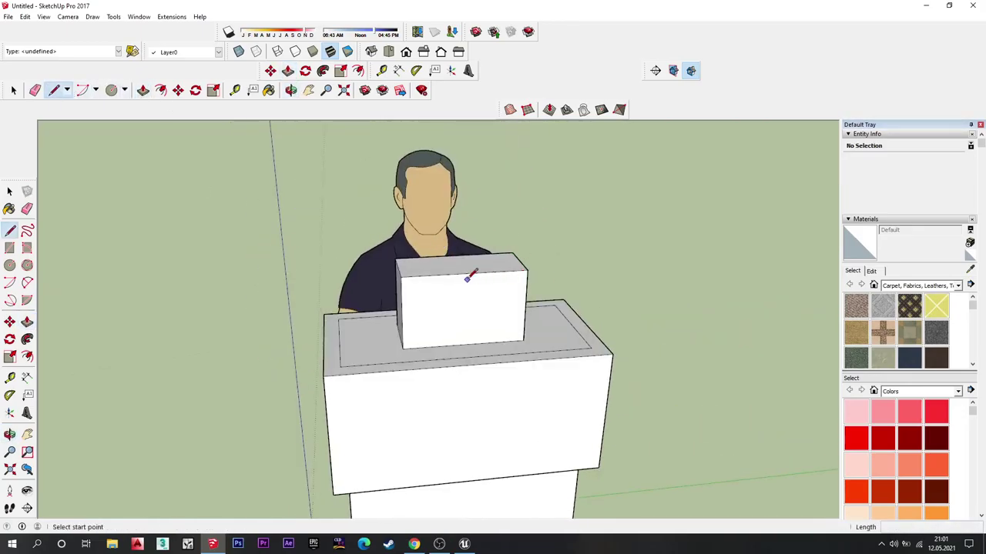
{"action": "left_click", "coordinate": [465, 273]}
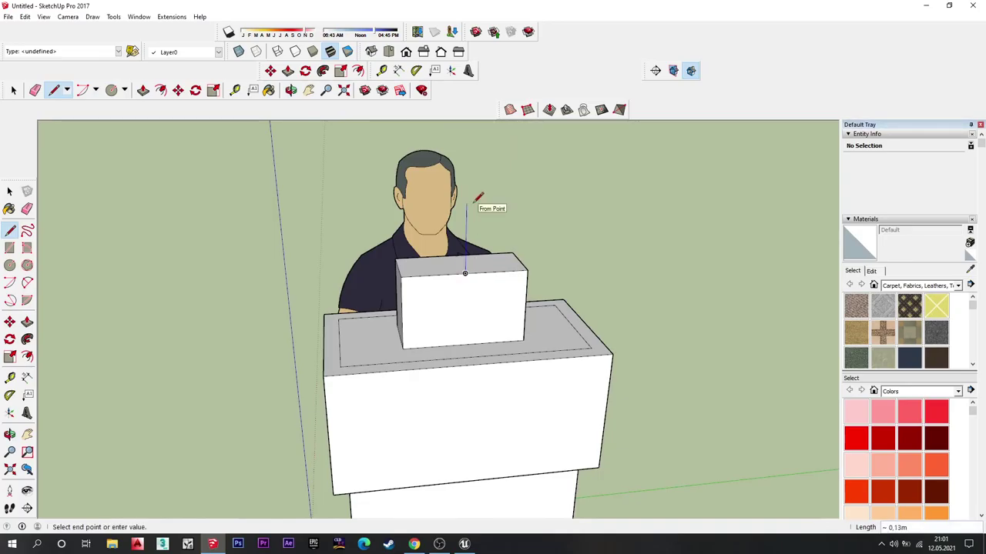
{"action": "left_click", "coordinate": [490, 180]}
{"action": "middle_click_drag", "start_coordinate": [489, 180], "coordinate": [362, 206]}
{"action": "key", "text": "Escape"}
Step: Draw a 0.15m-radius upright circle at the line's top for the head
{"action": "left_click", "coordinate": [10, 265]}
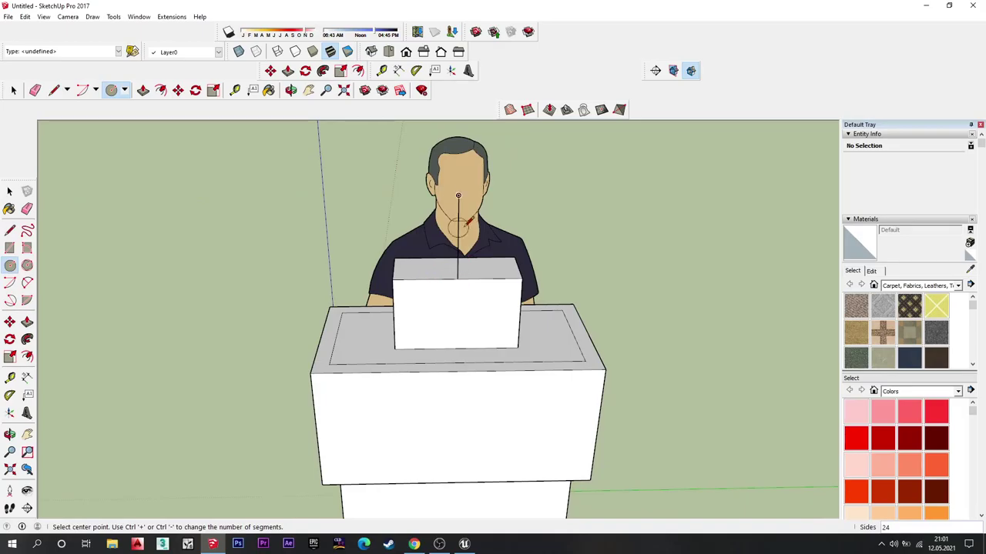
{"action": "left_click", "coordinate": [458, 194]}
{"action": "left_click", "coordinate": [465, 270]}
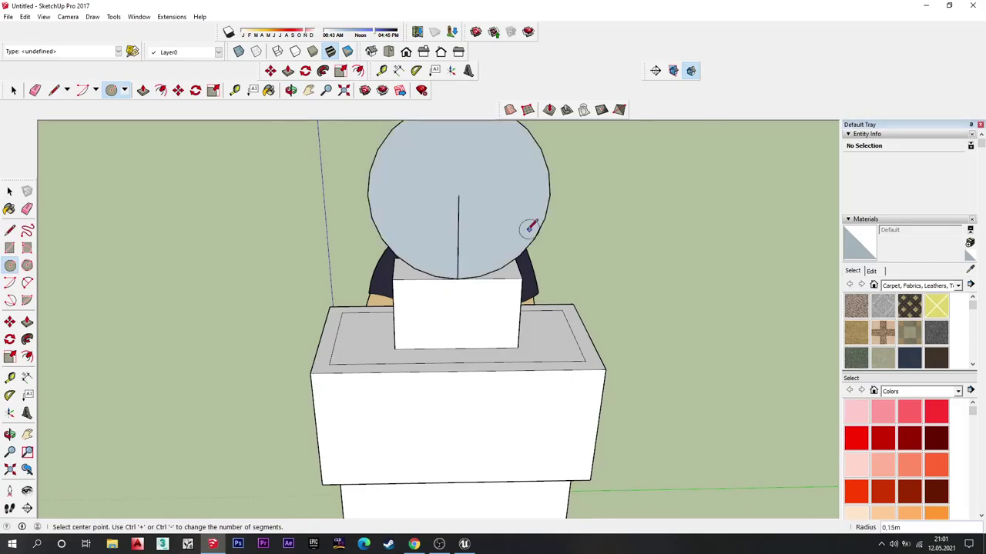
{"action": "mouse_move", "coordinate": [529, 226]}
{"action": "middle_mouse_down"}
{"action": "mouse_move", "coordinate": [311, 254]}
{"action": "mouse_move", "coordinate": [438, 238]}
{"action": "mouse_move", "coordinate": [550, 202]}
{"action": "mouse_move", "coordinate": [469, 200]}
{"action": "mouse_move", "coordinate": [388, 225]}
{"action": "middle_mouse_up"}
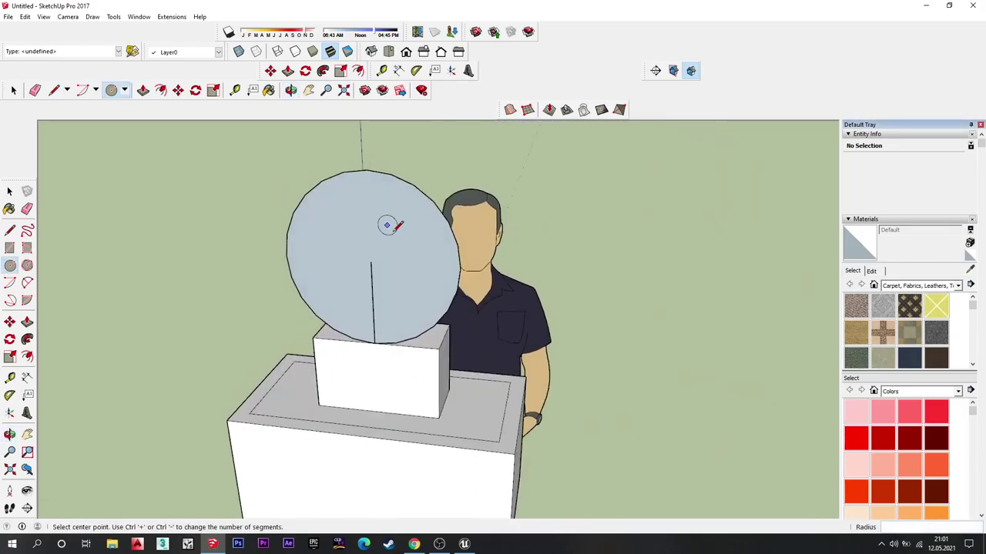
Step: Undo the attempted head-disc scaling and delete the reference person figure
{"action": "left_click", "coordinate": [214, 90]}
{"action": "middle_click_drag", "start_coordinate": [323, 185], "coordinate": [286, 171]}
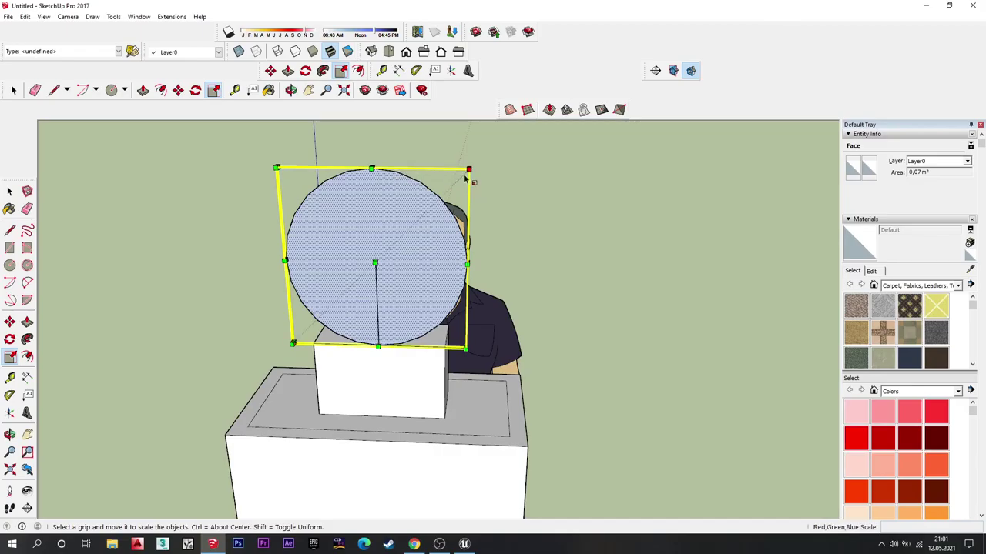
{"action": "left_click_drag", "start_coordinate": [465, 178], "coordinate": [469, 175]}
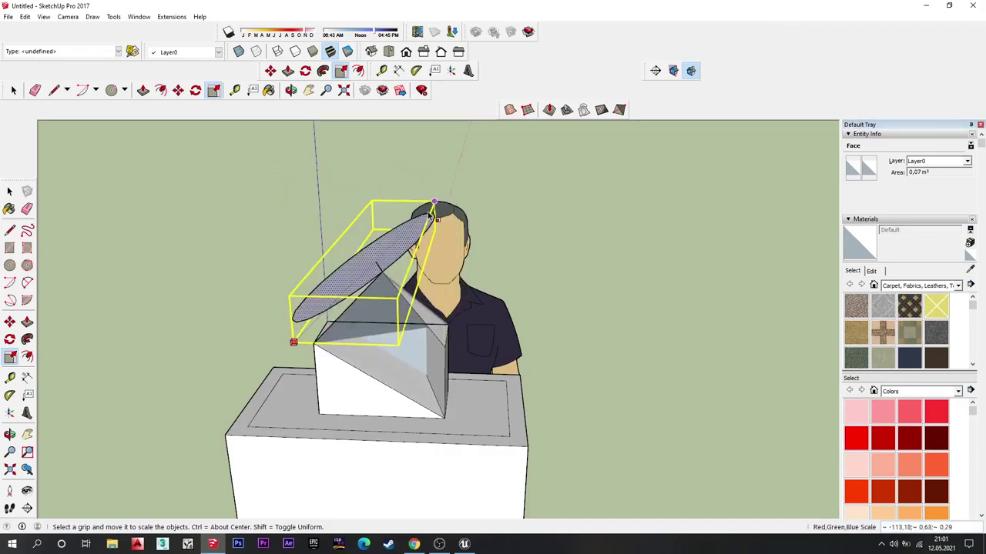
{"action": "key", "text": "ctrl+z"}
{"action": "key", "text": "ctrl+z"}
{"action": "scroll", "coordinate": [539, 296], "scroll_direction": "up", "scroll_amount": 2}
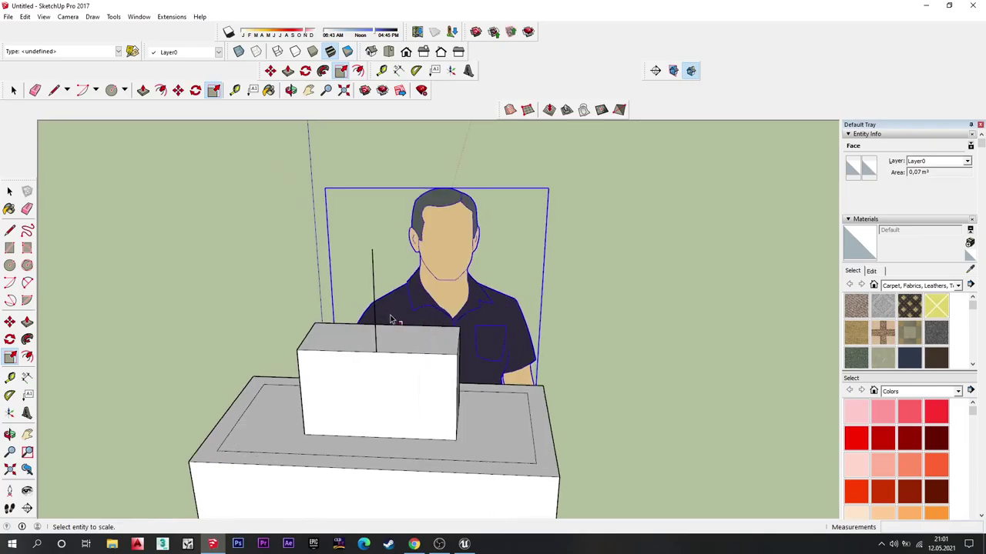
{"action": "key", "text": "e"}
{"action": "left_click", "coordinate": [27, 207]}
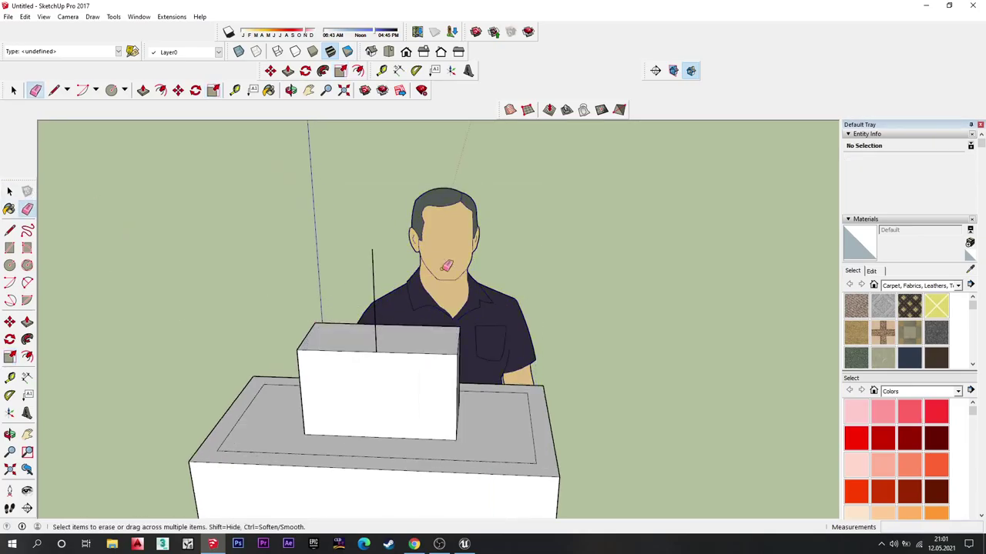
{"action": "left_click", "coordinate": [9, 191]}
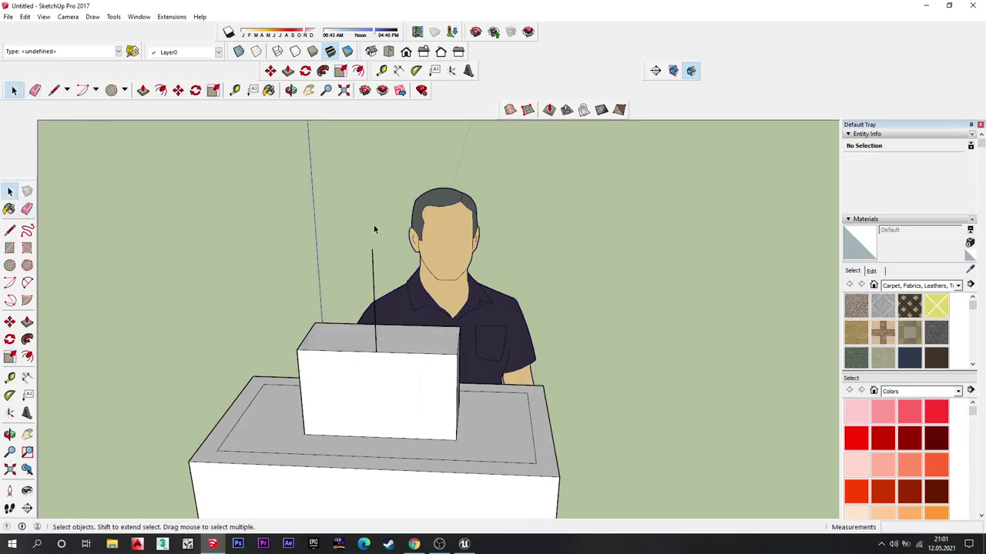
{"action": "left_click", "coordinate": [435, 235]}
{"action": "key", "text": "Delete"}
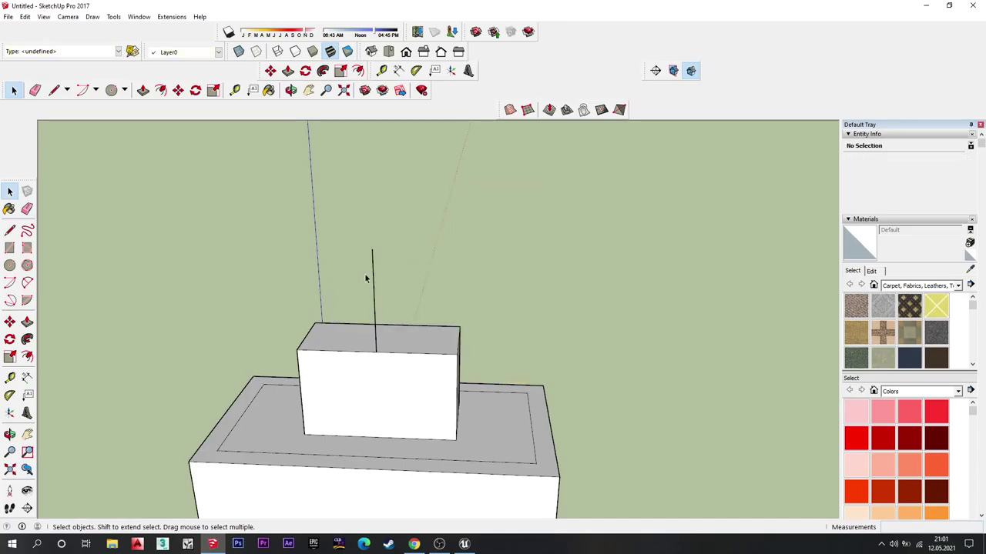
Step: Draw a vertical guide line up from the midpoint of the neck top
{"action": "left_click", "coordinate": [372, 282]}
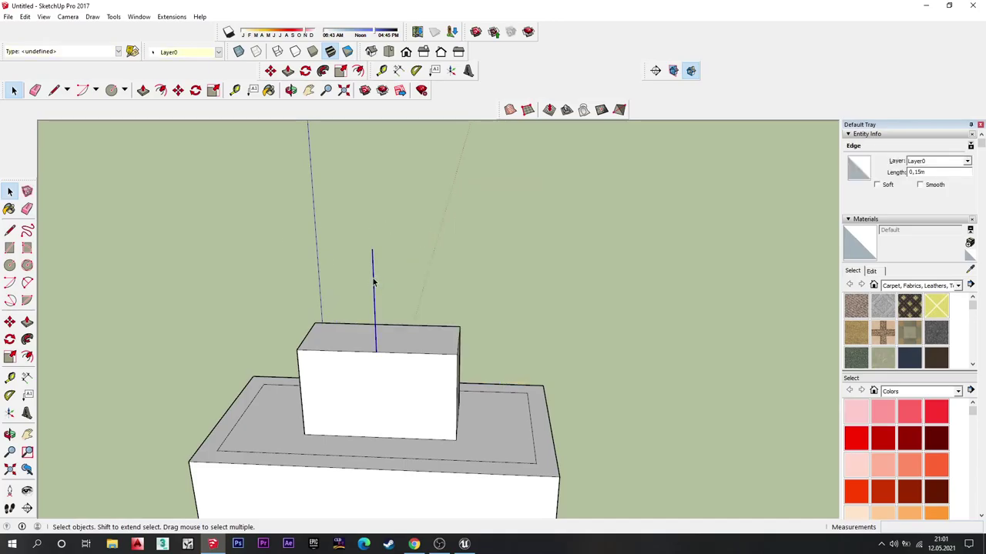
{"action": "left_click", "coordinate": [377, 280]}
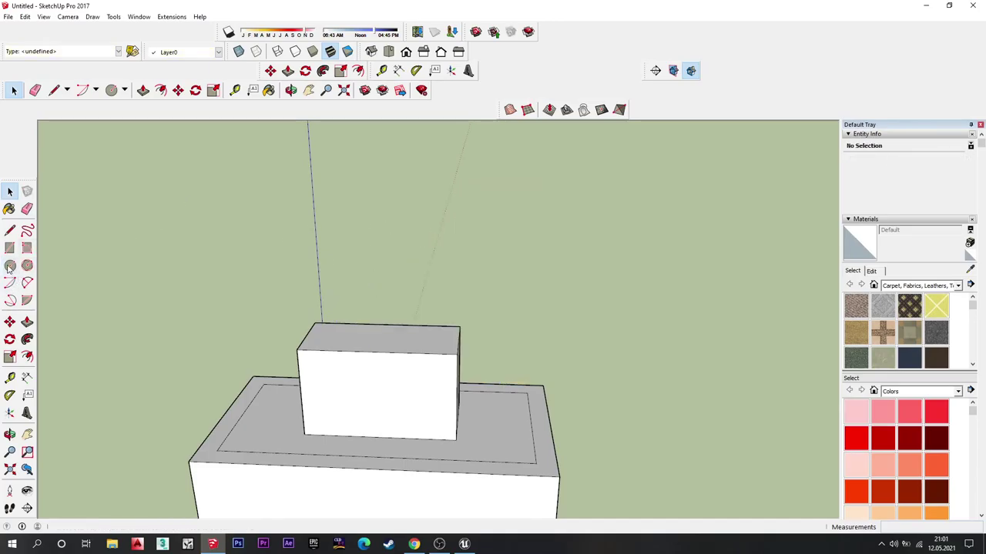
{"action": "left_click", "coordinate": [9, 231]}
{"action": "left_click", "coordinate": [376, 351]}
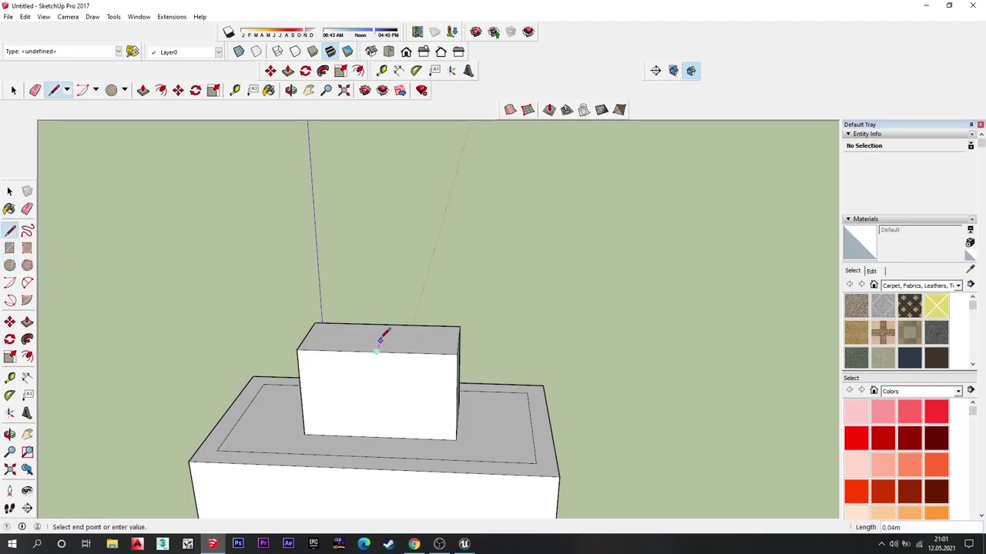
{"action": "left_click", "coordinate": [372, 264]}
Step: Draw an upright 0.10m-radius circle centred on the guide line's top end for the head
{"action": "left_click", "coordinate": [9, 265]}
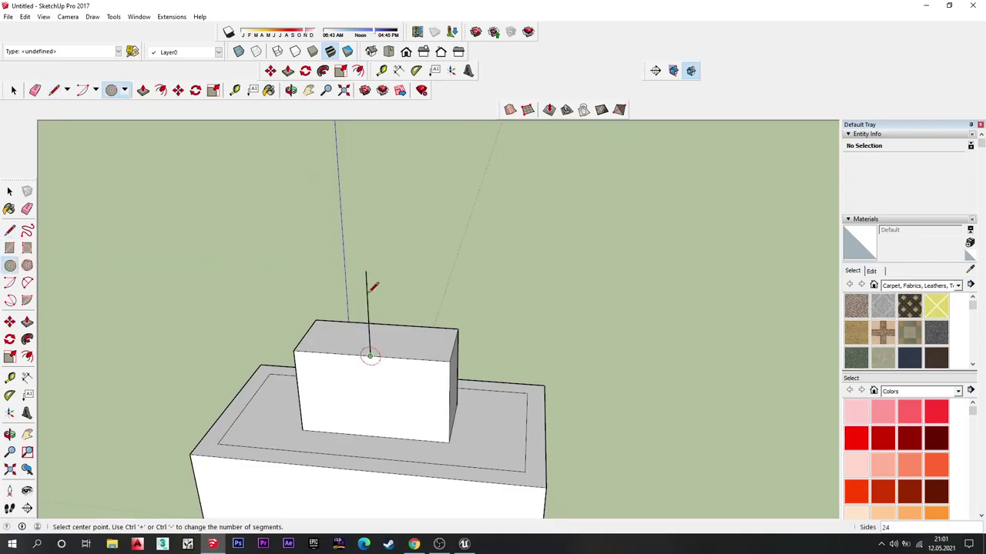
{"action": "left_click", "coordinate": [370, 356]}
{"action": "key", "text": "Escape"}
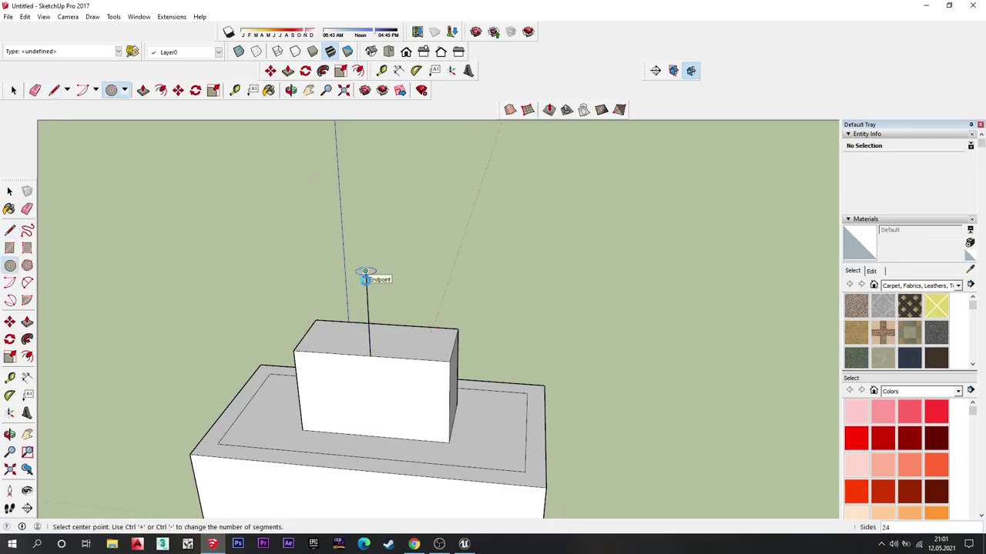
{"action": "middle_click_drag", "start_coordinate": [365, 277], "coordinate": [428, 180]}
{"action": "left_click", "coordinate": [395, 224]}
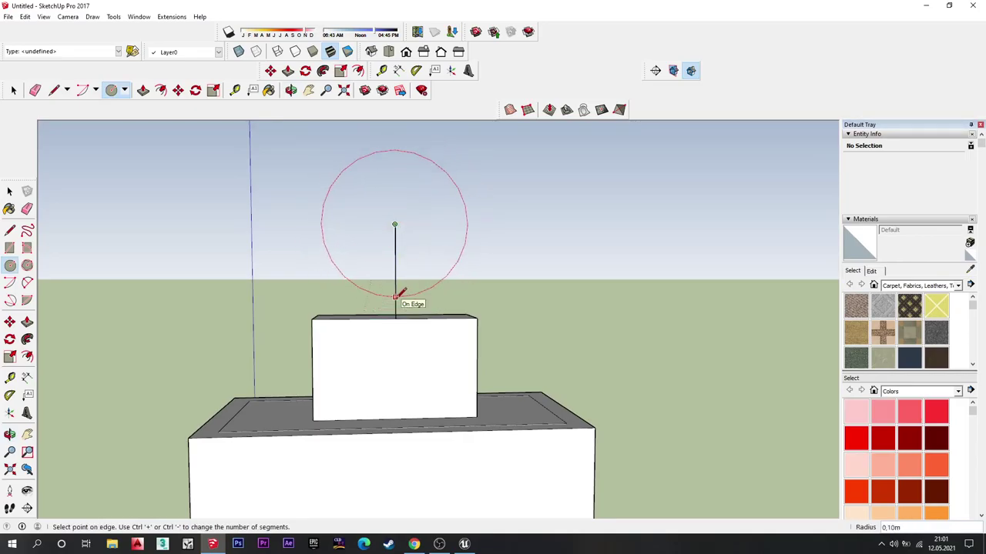
{"action": "left_click", "coordinate": [395, 316]}
{"action": "middle_click_drag", "start_coordinate": [395, 315], "coordinate": [220, 332]}
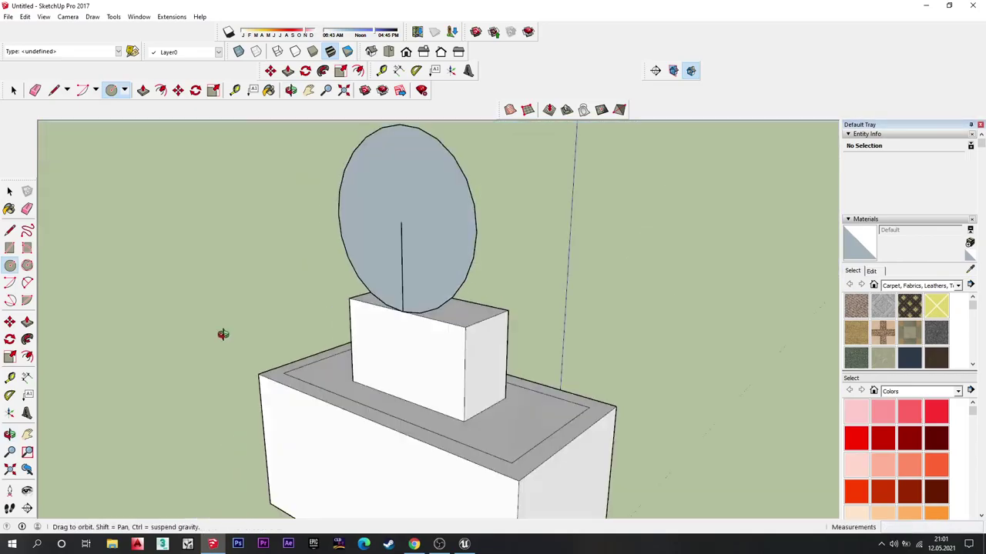
{"action": "scroll", "coordinate": [467, 266], "scroll_direction": "down", "scroll_amount": 3}
{"action": "scroll", "coordinate": [493, 262], "scroll_direction": "down", "scroll_amount": 2}
{"action": "mouse_move", "coordinate": [480, 269]}
{"action": "middle_mouse_down"}
{"action": "mouse_move", "coordinate": [392, 286]}
{"action": "mouse_move", "coordinate": [642, 244]}
{"action": "middle_mouse_up"}
Step: Select the head disc face and choose an option from its right-click menu
{"action": "left_click", "coordinate": [14, 90]}
{"action": "left_click", "coordinate": [497, 210]}
{"action": "right_click", "coordinate": [496, 208]}
{"action": "left_click", "coordinate": [539, 283]}
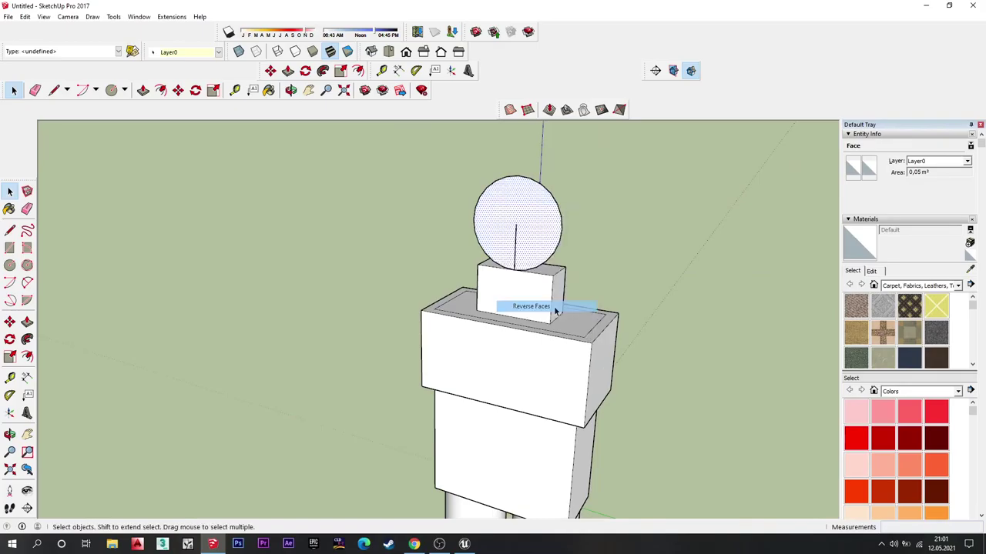
{"action": "mouse_move", "coordinate": [553, 306]}
{"action": "middle_mouse_down"}
{"action": "mouse_move", "coordinate": [247, 313]}
{"action": "mouse_move", "coordinate": [361, 304]}
{"action": "mouse_move", "coordinate": [323, 262]}
{"action": "middle_mouse_up"}
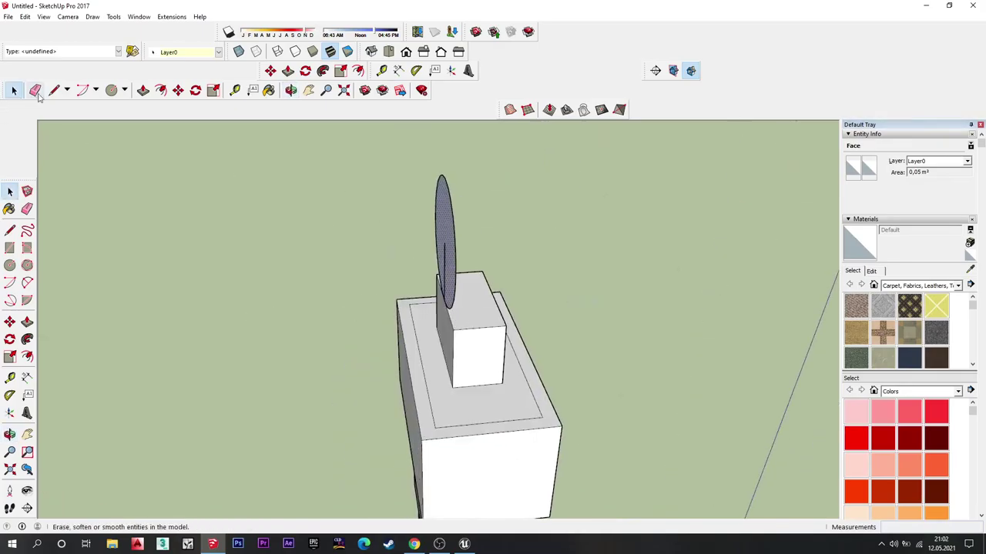
{"action": "left_click", "coordinate": [111, 91]}
{"action": "middle_click_drag", "start_coordinate": [473, 220], "coordinate": [381, 258]}
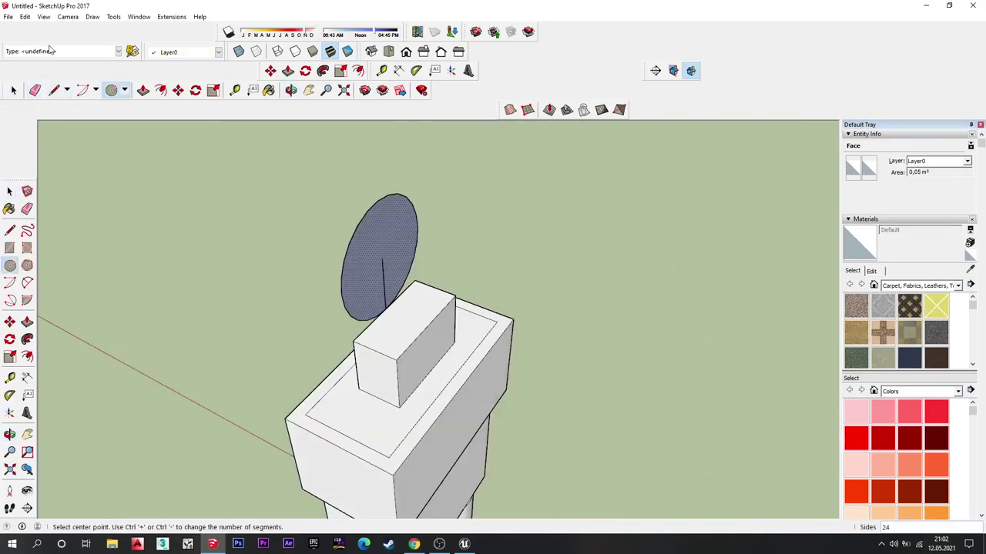
{"action": "left_click", "coordinate": [27, 323]}
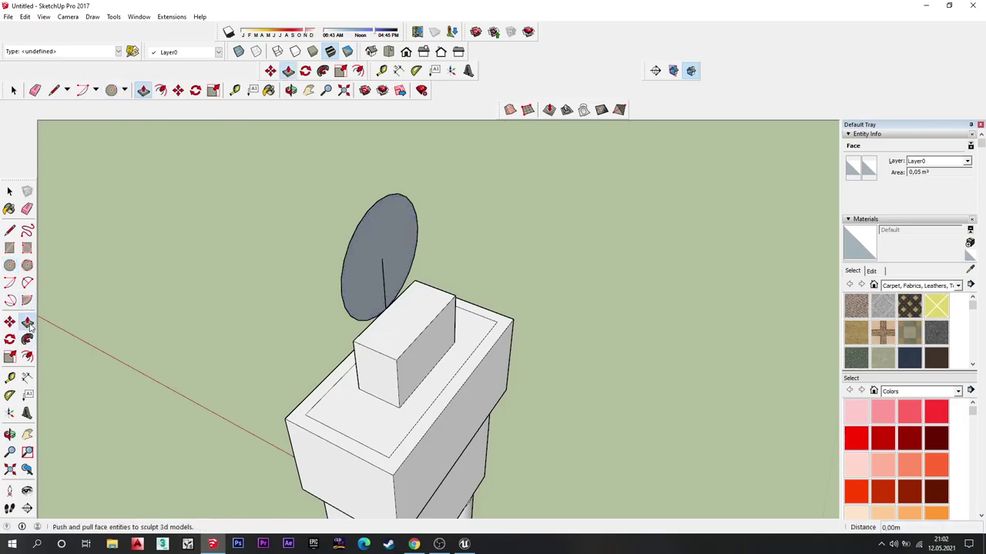
Step: Erase the stray guide line and push/pull the head circle into a disc about 0.10m thick
{"action": "left_click", "coordinate": [36, 89]}
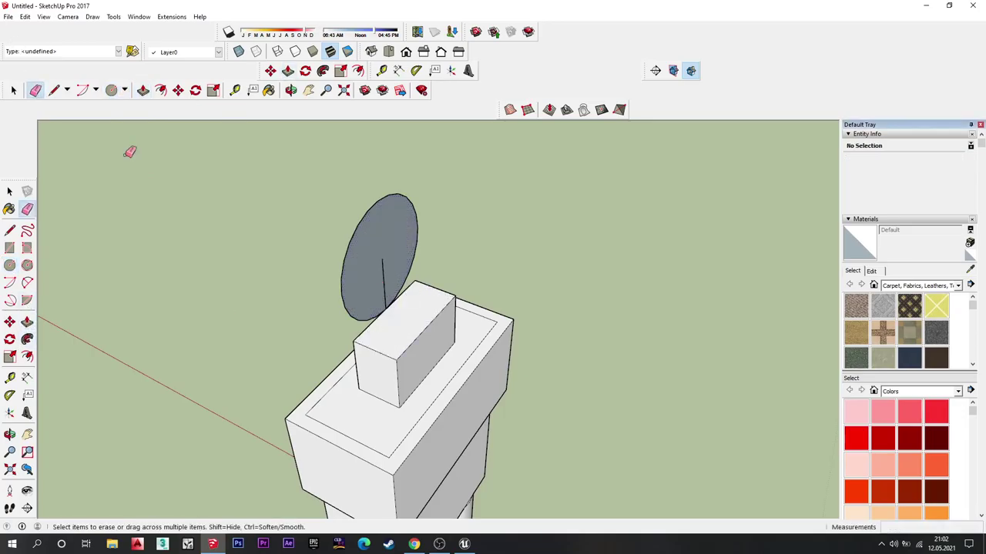
{"action": "left_click", "coordinate": [112, 90]}
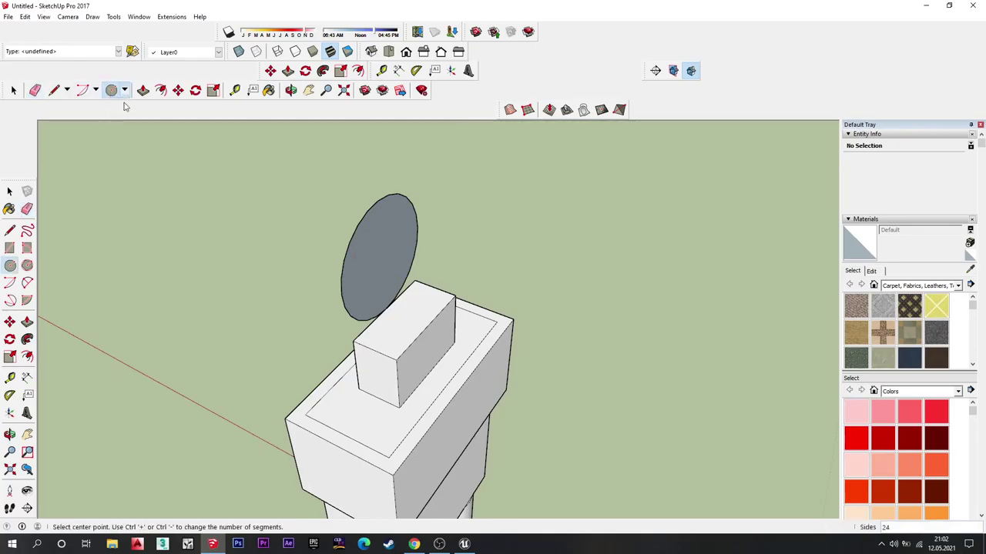
{"action": "key", "text": "p"}
{"action": "left_click", "coordinate": [378, 286]}
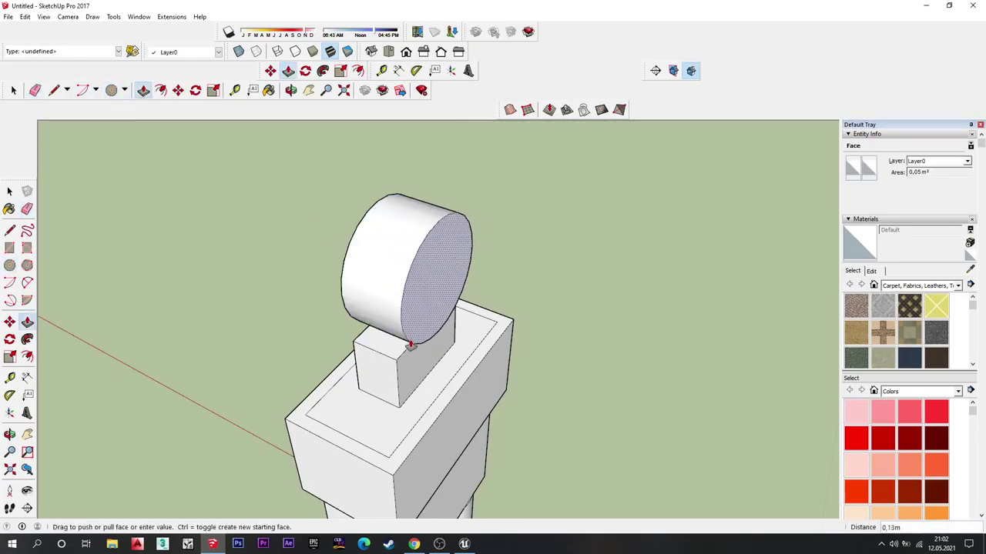
{"action": "left_click", "coordinate": [356, 295]}
{"action": "mouse_move", "coordinate": [356, 295]}
{"action": "middle_mouse_down"}
{"action": "mouse_move", "coordinate": [606, 231]}
{"action": "mouse_move", "coordinate": [535, 246]}
{"action": "mouse_move", "coordinate": [576, 264]}
{"action": "middle_mouse_up"}
{"action": "scroll", "coordinate": [590, 264], "scroll_direction": "down", "scroll_amount": 3}
{"action": "scroll", "coordinate": [372, 217], "scroll_direction": "up", "scroll_amount": 3}
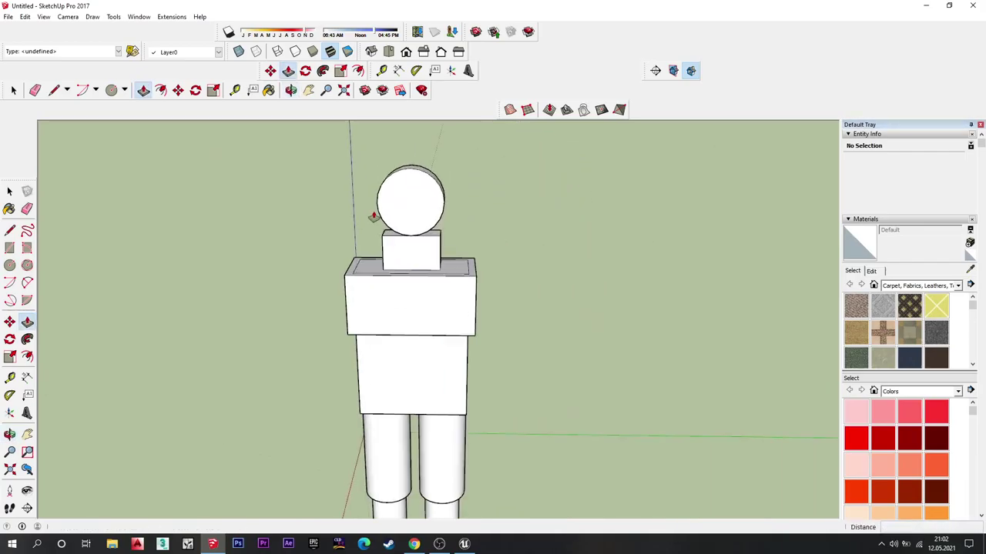
{"action": "scroll", "coordinate": [411, 313], "scroll_direction": "up", "scroll_amount": 2}
{"action": "mouse_move", "coordinate": [411, 313]}
{"action": "middle_mouse_down"}
{"action": "mouse_move", "coordinate": [455, 341]}
{"action": "mouse_move", "coordinate": [401, 315]}
{"action": "mouse_move", "coordinate": [639, 259]}
{"action": "middle_mouse_up"}
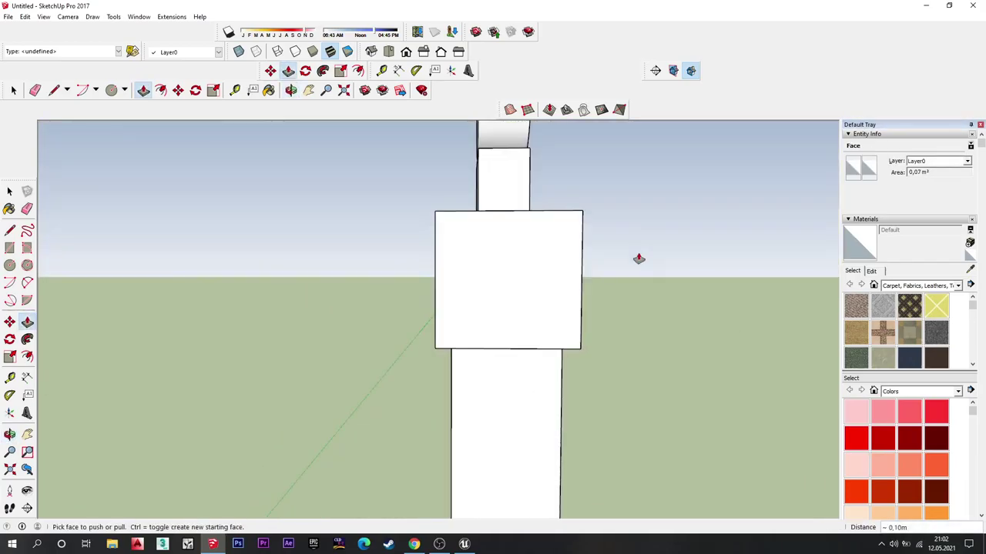
Step: Draw a vertical centre line from top to bottom edge midpoints on the torso face
{"action": "key", "text": "c"}
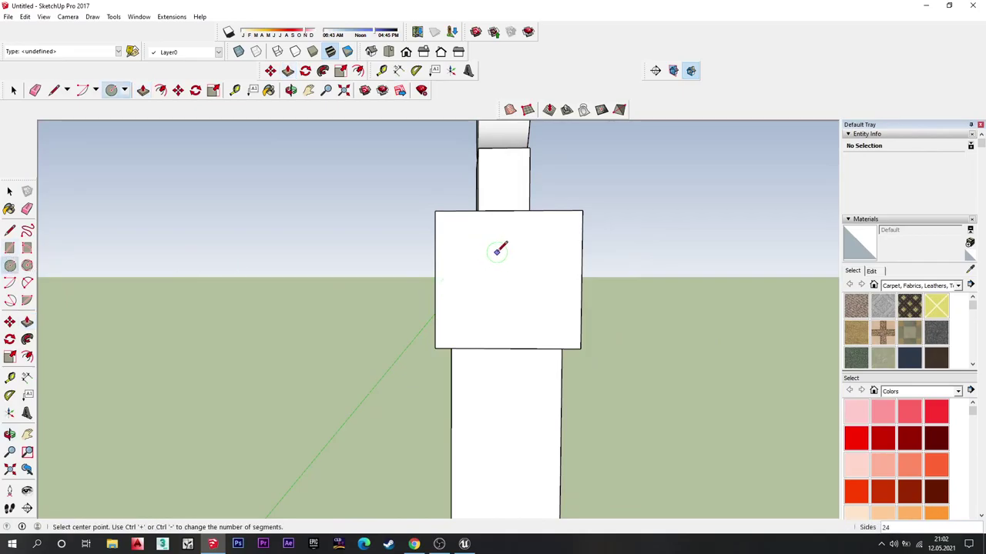
{"action": "left_click", "coordinate": [504, 248]}
{"action": "key", "text": "Escape"}
{"action": "left_click", "coordinate": [54, 90]}
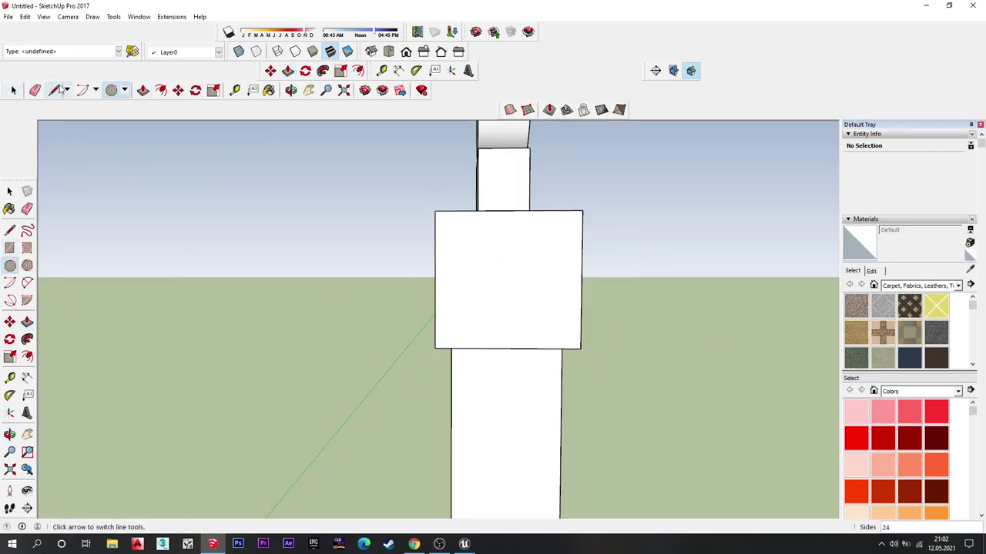
{"action": "left_click", "coordinate": [508, 210]}
{"action": "left_click", "coordinate": [508, 348]}
{"action": "middle_click_drag", "start_coordinate": [542, 278], "coordinate": [557, 287]}
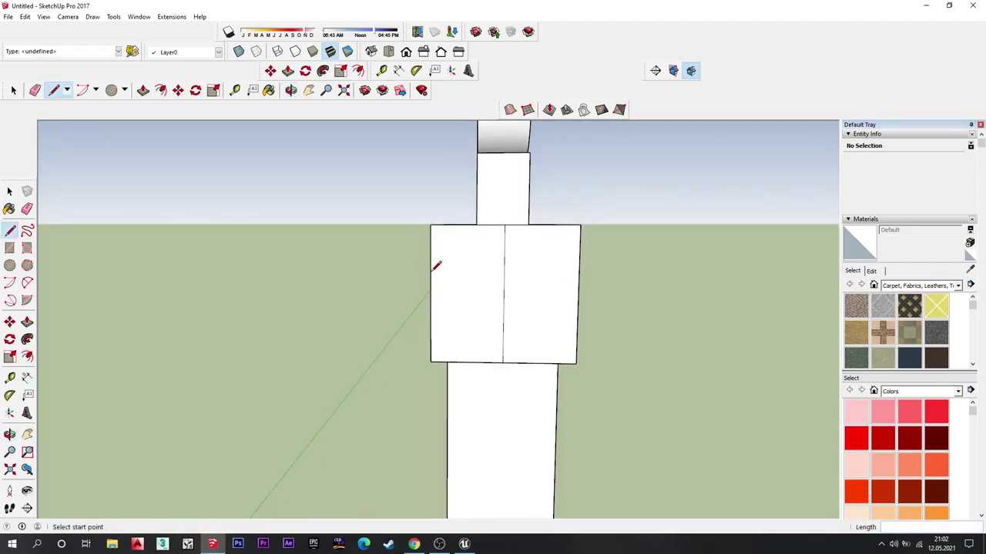
Step: Draw an arm circle centred on the torso face's centre line
{"action": "left_click", "coordinate": [9, 266]}
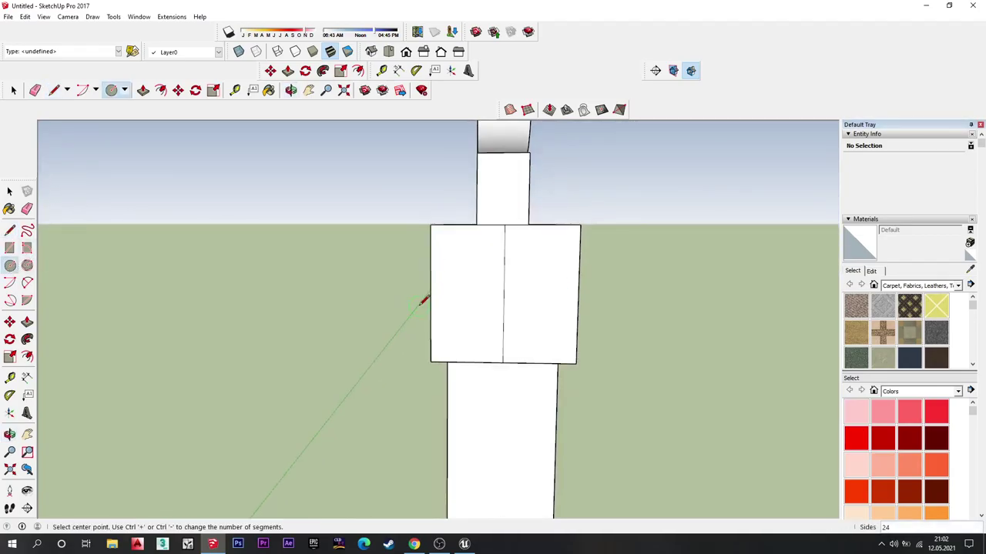
{"action": "left_click", "coordinate": [504, 294]}
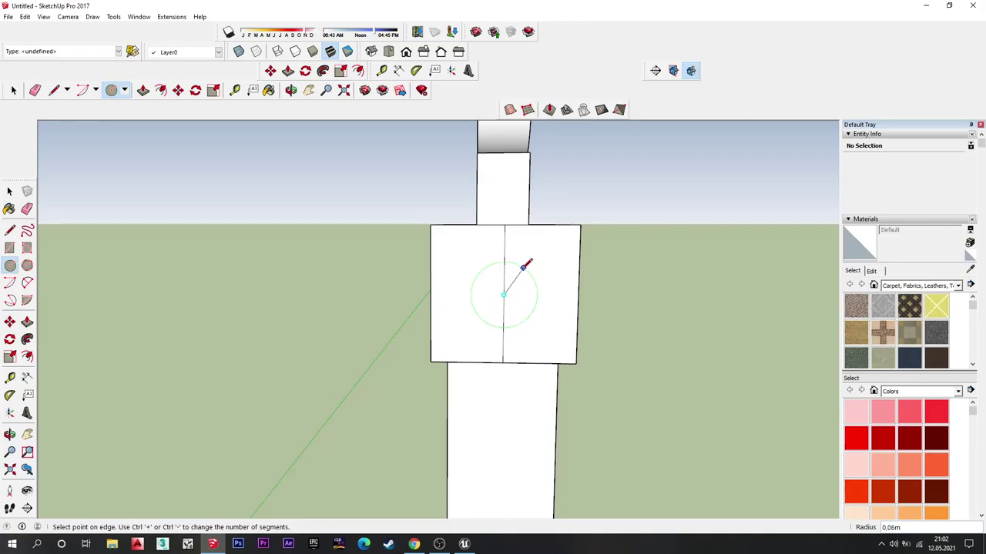
{"action": "left_click", "coordinate": [529, 279]}
{"action": "scroll", "coordinate": [528, 279], "scroll_direction": "down", "scroll_amount": 3}
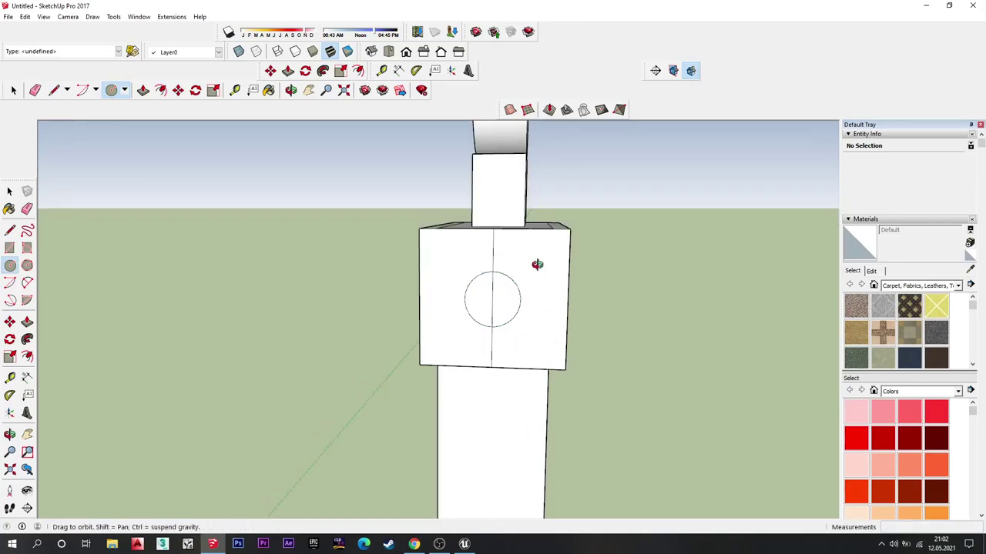
{"action": "mouse_move", "coordinate": [535, 268]}
{"action": "middle_mouse_down"}
{"action": "mouse_move", "coordinate": [452, 310]}
{"action": "mouse_move", "coordinate": [418, 286]}
{"action": "mouse_move", "coordinate": [519, 277]}
{"action": "middle_mouse_up"}
{"action": "scroll", "coordinate": [452, 310], "scroll_direction": "up", "scroll_amount": 3}
{"action": "scroll", "coordinate": [488, 278], "scroll_direction": "up", "scroll_amount": 1}
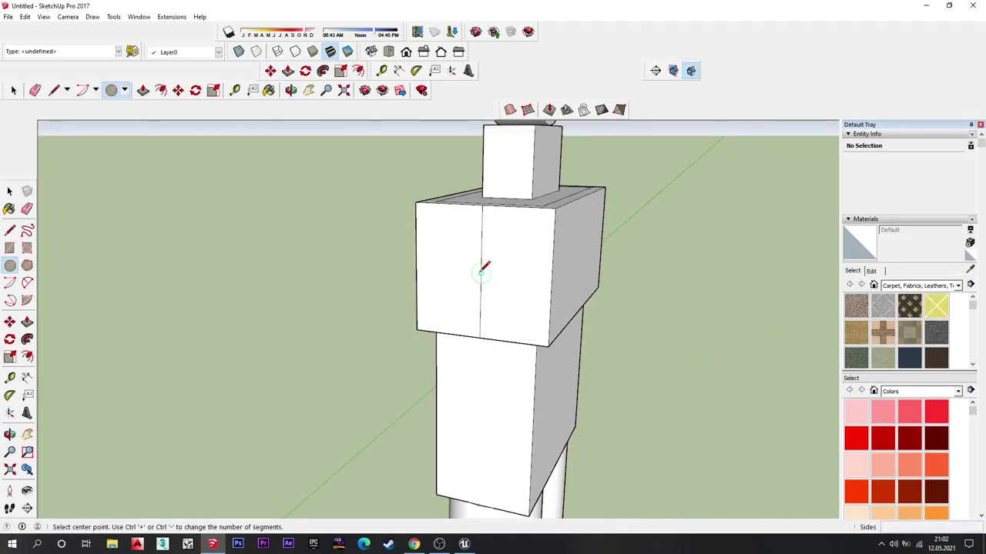
Step: Draw a matching vertical centre line down the torso's opposite face
{"action": "mouse_move", "coordinate": [510, 229]}
{"action": "middle_mouse_down"}
{"action": "mouse_move", "coordinate": [193, 272]}
{"action": "mouse_move", "coordinate": [490, 294]}
{"action": "mouse_move", "coordinate": [572, 220]}
{"action": "mouse_move", "coordinate": [357, 244]}
{"action": "middle_mouse_up"}
{"action": "left_click", "coordinate": [58, 91]}
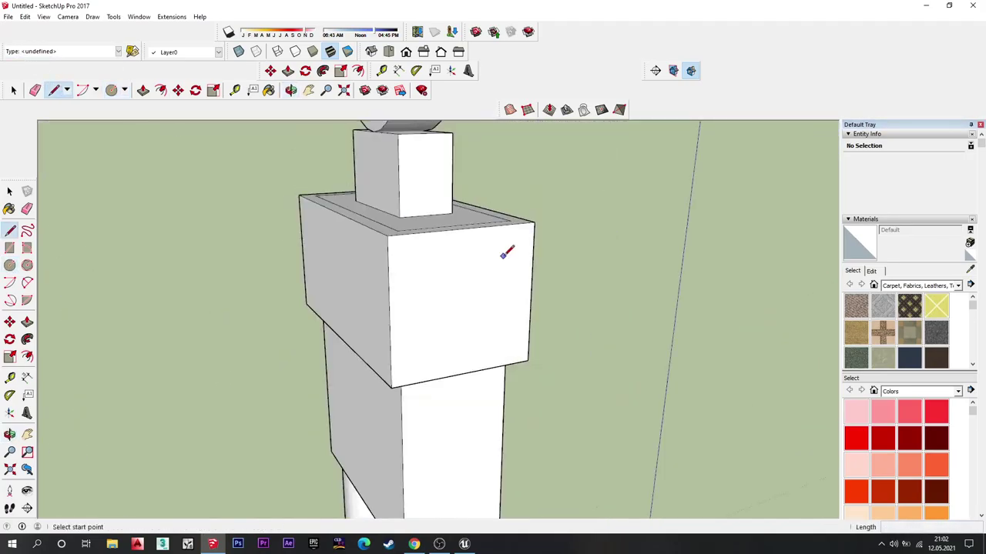
{"action": "left_click", "coordinate": [464, 228]}
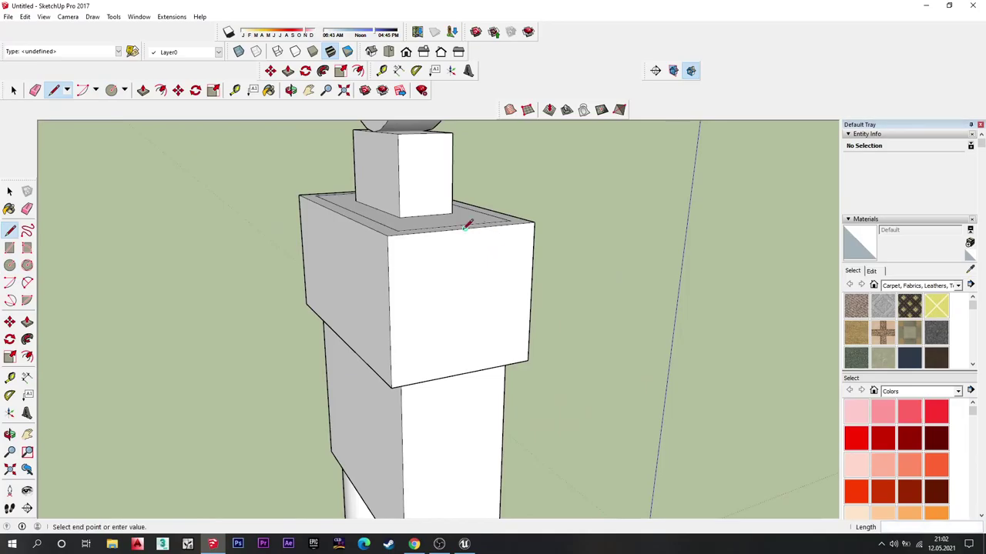
{"action": "left_click", "coordinate": [464, 373]}
{"action": "mouse_move", "coordinate": [467, 354]}
{"action": "middle_mouse_down"}
{"action": "mouse_move", "coordinate": [770, 293]}
{"action": "mouse_move", "coordinate": [670, 286]}
{"action": "middle_mouse_up"}
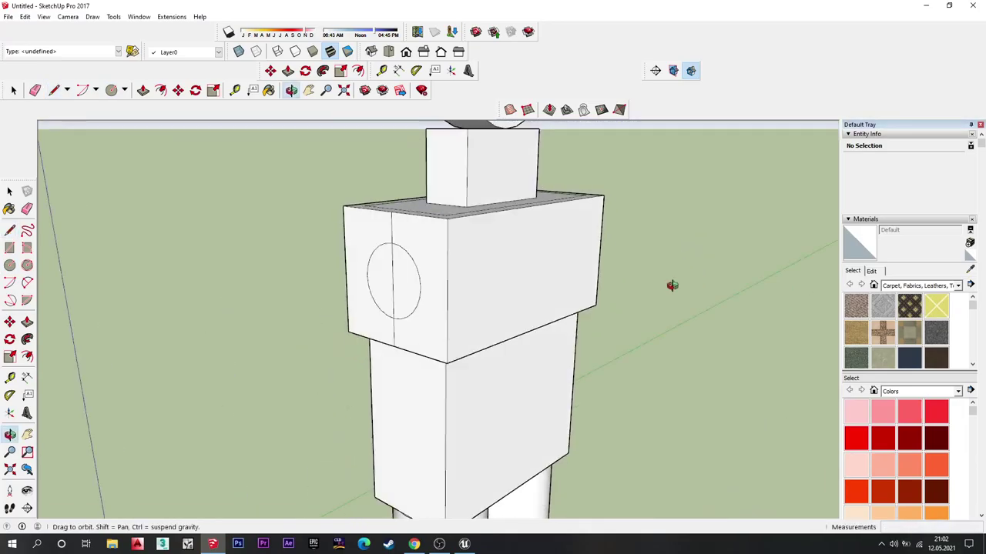
{"action": "left_click", "coordinate": [13, 90]}
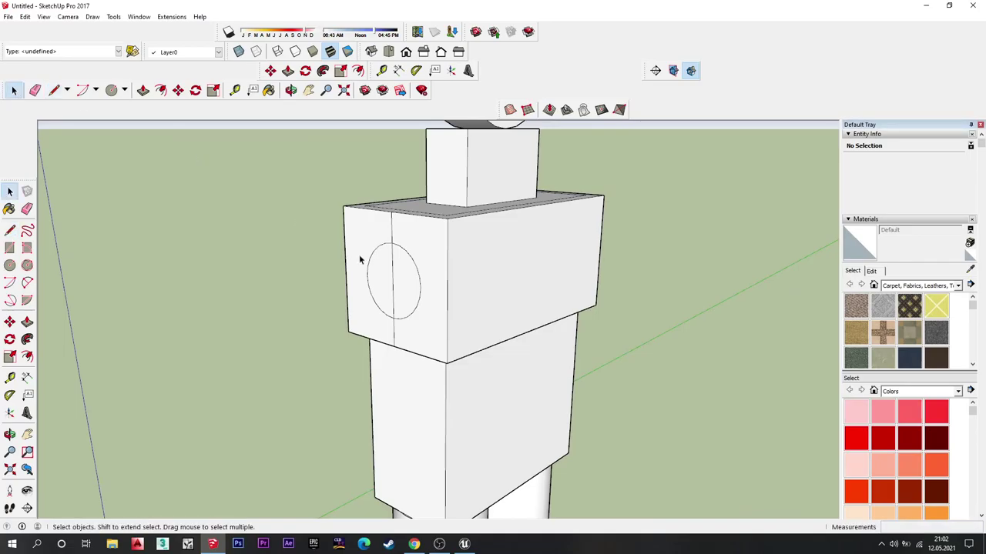
Step: Copy the arm circle with Move plus Ctrl onto the torso's opposite face, about 0.51m across
{"action": "left_click", "coordinate": [420, 283]}
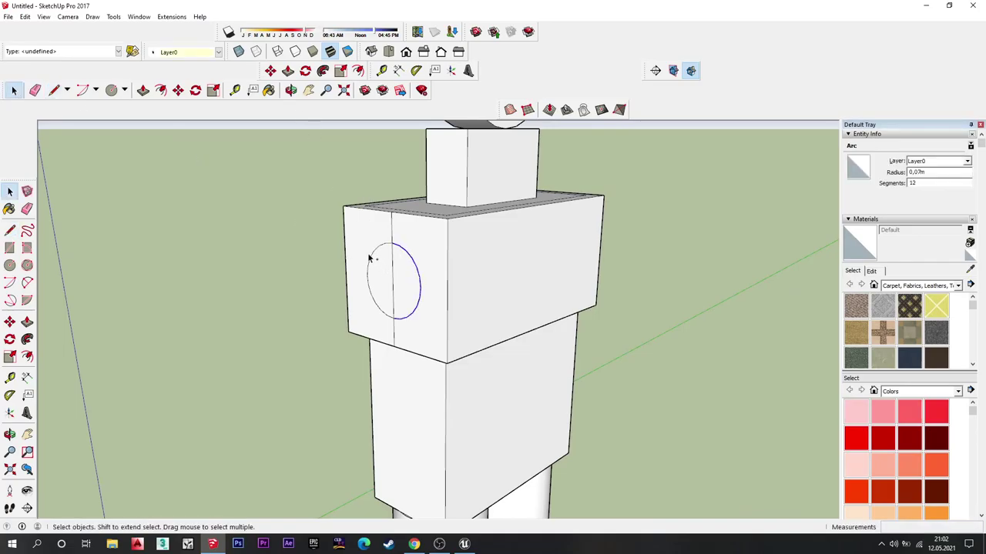
{"action": "left_click", "coordinate": [181, 89]}
{"action": "left_click", "coordinate": [396, 282]}
{"action": "key", "text": "ctrl"}
{"action": "mouse_move", "coordinate": [395, 282]}
{"action": "middle_mouse_down"}
{"action": "mouse_move", "coordinate": [357, 257]}
{"action": "mouse_move", "coordinate": [426, 251]}
{"action": "mouse_move", "coordinate": [369, 266]}
{"action": "middle_mouse_up"}
{"action": "left_click", "coordinate": [459, 286]}
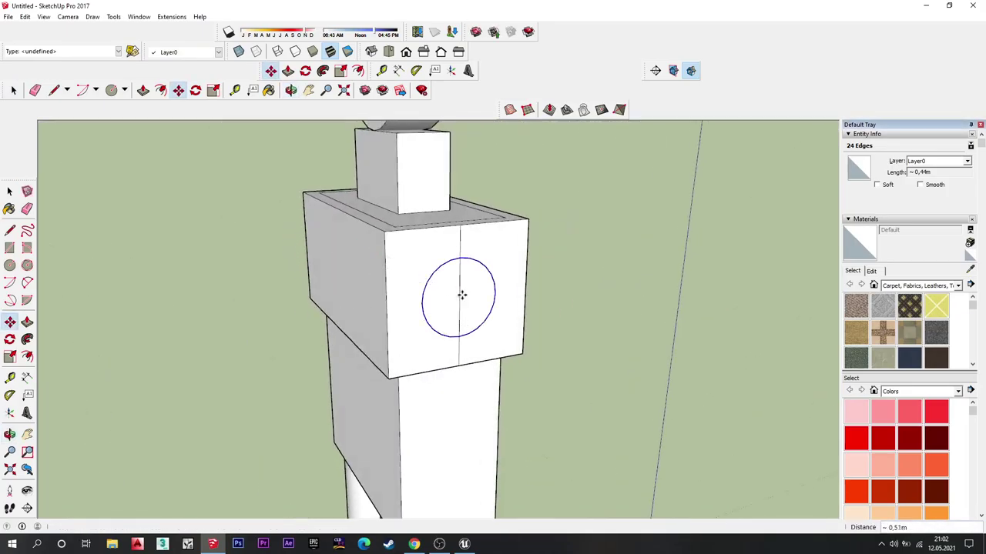
{"action": "middle_click_drag", "start_coordinate": [460, 286], "coordinate": [526, 240]}
{"action": "left_click", "coordinate": [13, 90]}
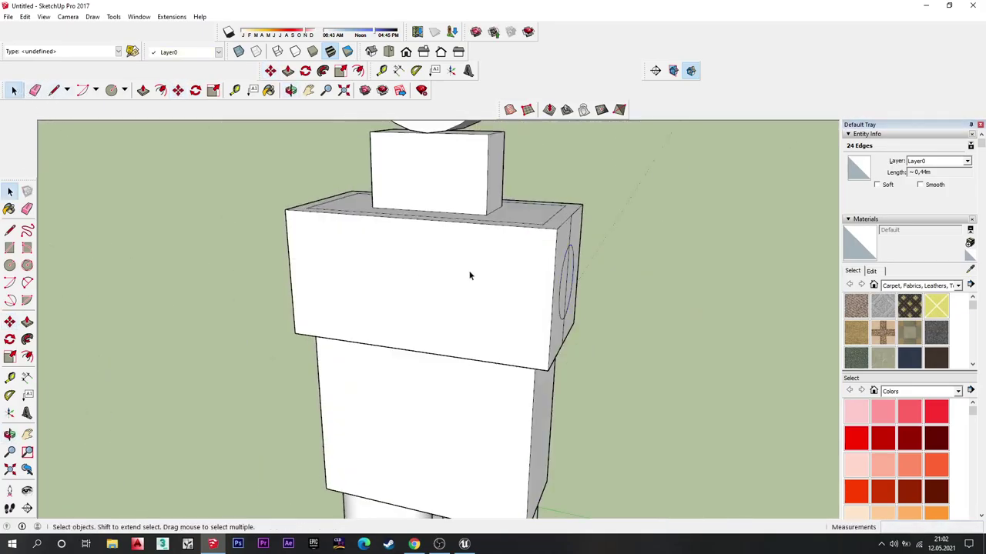
{"action": "middle_click_drag", "start_coordinate": [468, 275], "coordinate": [136, 254]}
{"action": "left_click", "coordinate": [358, 270]}
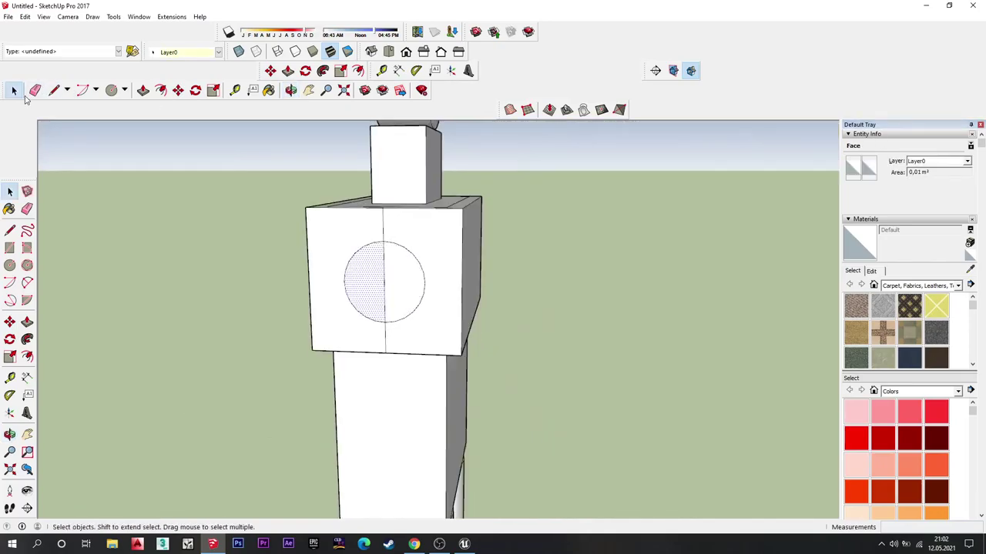
Step: Erase the centre line splitting the arm circle
{"action": "left_click", "coordinate": [35, 90]}
{"action": "left_click", "coordinate": [385, 293]}
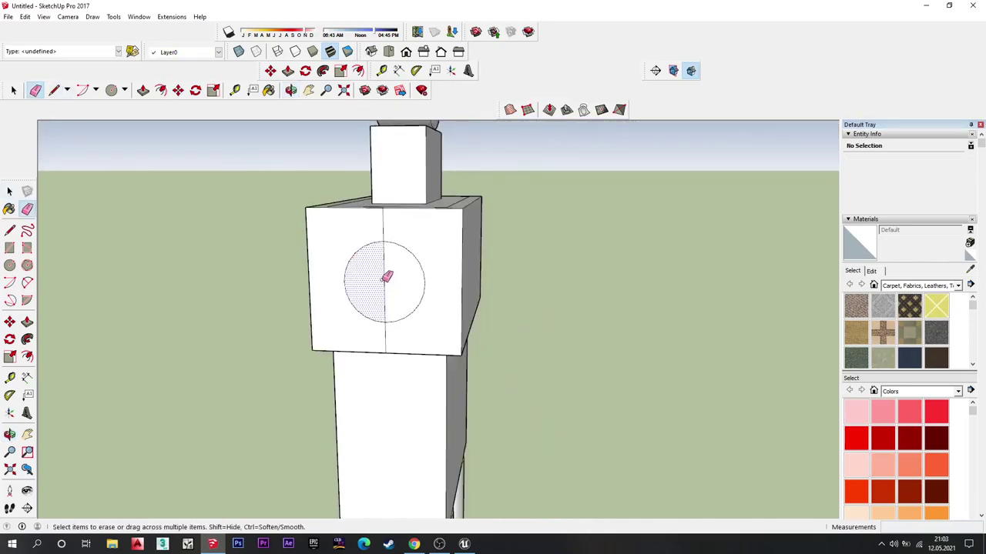
{"action": "middle_click_drag", "start_coordinate": [386, 277], "coordinate": [307, 254]}
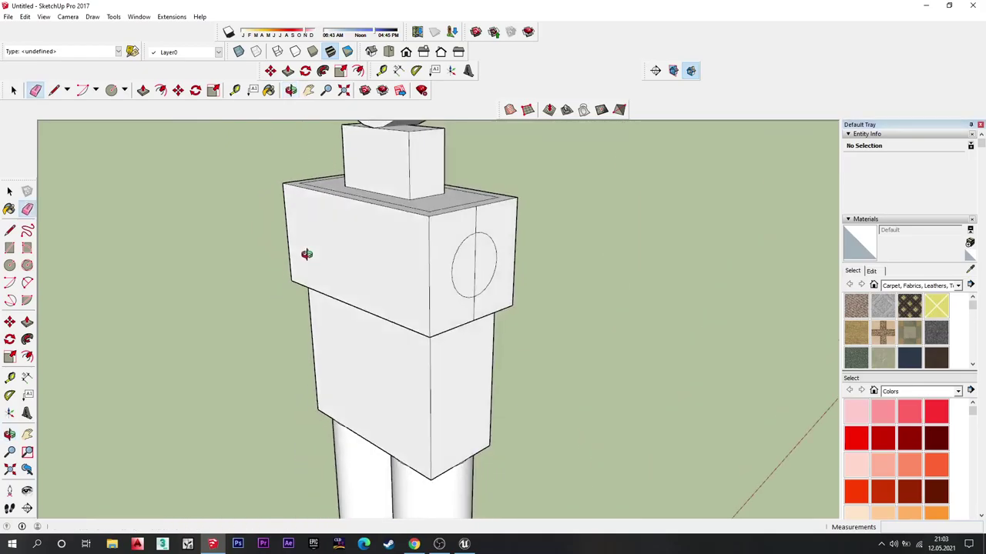
{"action": "mouse_move", "coordinate": [479, 259]}
{"action": "middle_mouse_down"}
{"action": "mouse_move", "coordinate": [303, 248]}
{"action": "mouse_move", "coordinate": [464, 229]}
{"action": "mouse_move", "coordinate": [283, 240]}
{"action": "mouse_move", "coordinate": [403, 205]}
{"action": "mouse_move", "coordinate": [385, 202]}
{"action": "middle_mouse_up"}
{"action": "scroll", "coordinate": [492, 244], "scroll_direction": "down", "scroll_amount": 2}
{"action": "scroll", "coordinate": [429, 220], "scroll_direction": "up", "scroll_amount": 3}
Step: Push/pull one arm circle out into a cylinder, then double-click the other for a matching arm
{"action": "left_click", "coordinate": [144, 90]}
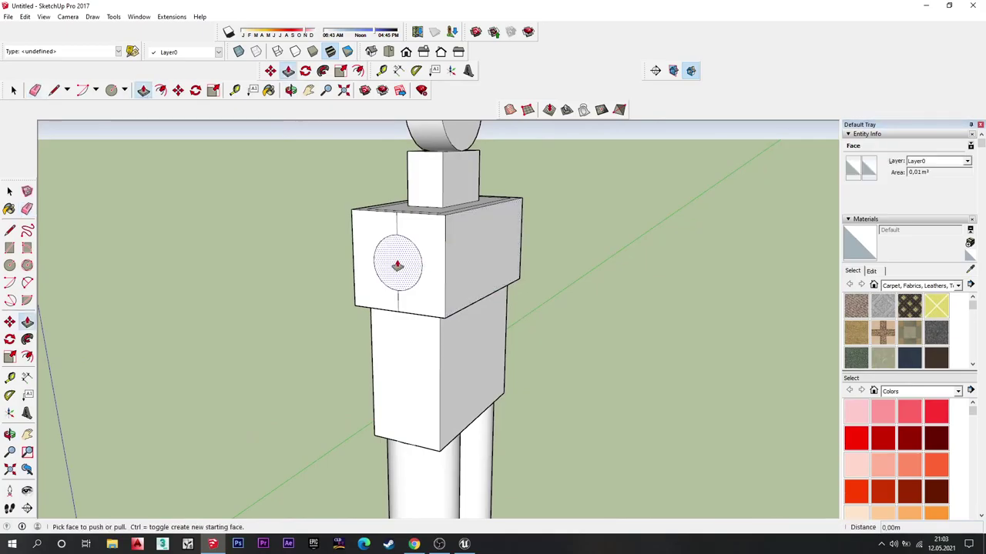
{"action": "left_click_drag", "start_coordinate": [387, 265], "coordinate": [332, 299]}
{"action": "middle_click_drag", "start_coordinate": [332, 299], "coordinate": [273, 277]}
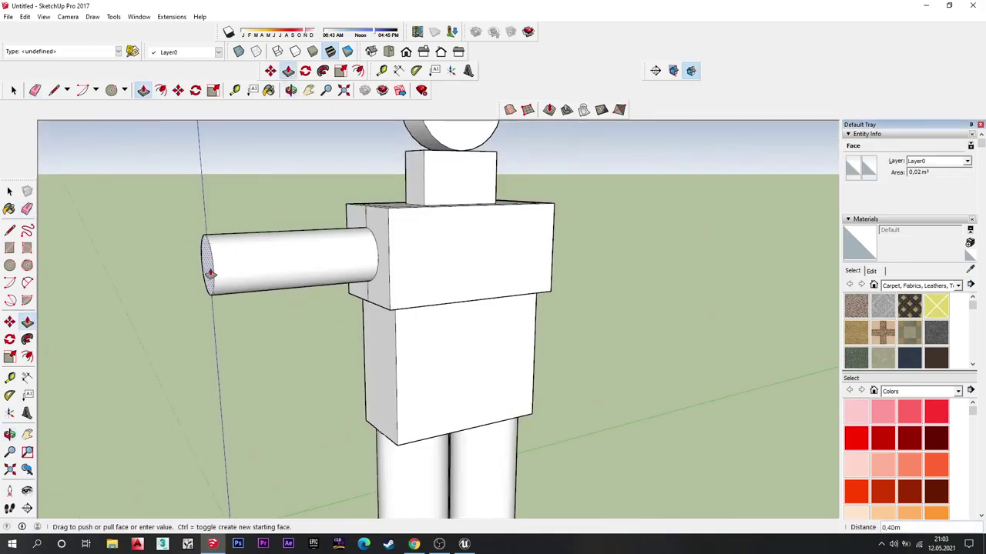
{"action": "left_click", "coordinate": [220, 268]}
{"action": "middle_click_drag", "start_coordinate": [525, 270], "coordinate": [279, 314]}
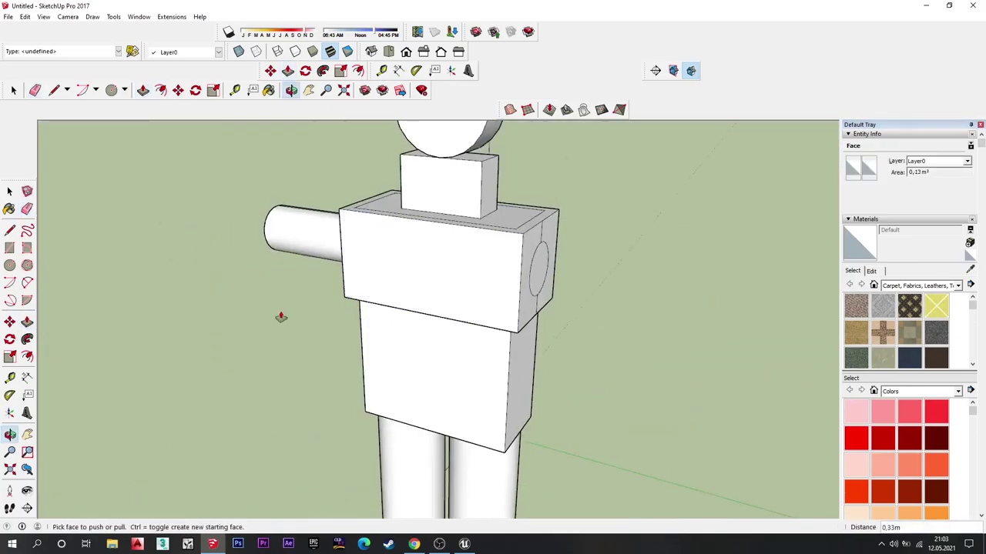
{"action": "double_click", "coordinate": [534, 273]}
{"action": "mouse_move", "coordinate": [528, 273]}
{"action": "middle_mouse_down"}
{"action": "mouse_move", "coordinate": [348, 299]}
{"action": "mouse_move", "coordinate": [513, 266]}
{"action": "mouse_move", "coordinate": [247, 279]}
{"action": "mouse_move", "coordinate": [403, 288]}
{"action": "mouse_move", "coordinate": [398, 266]}
{"action": "middle_mouse_up"}
{"action": "scroll", "coordinate": [403, 287], "scroll_direction": "up", "scroll_amount": 3}
Step: Offset a ring inside the left arm's end face and pull the inner circle out as a forearm
{"action": "key", "text": "f"}
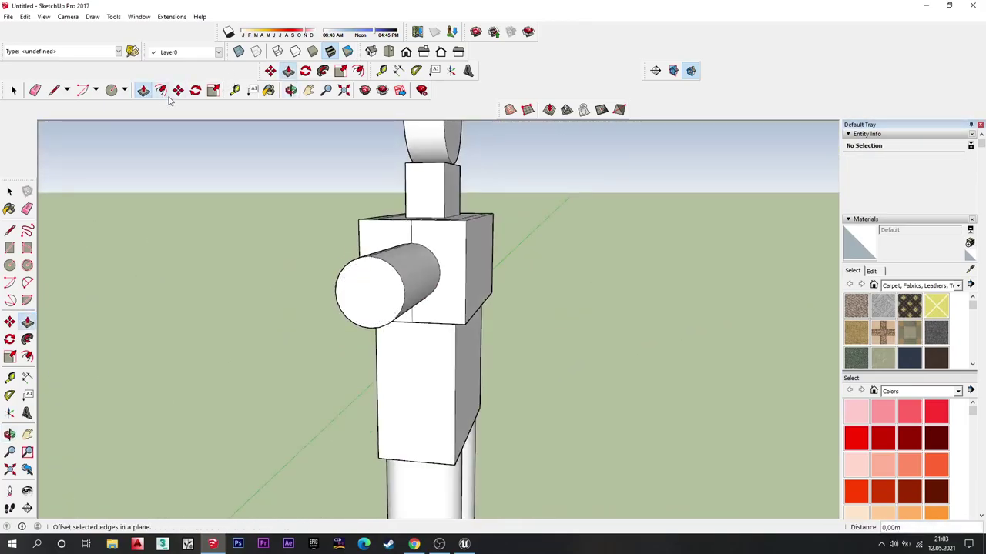
{"action": "left_click", "coordinate": [376, 303]}
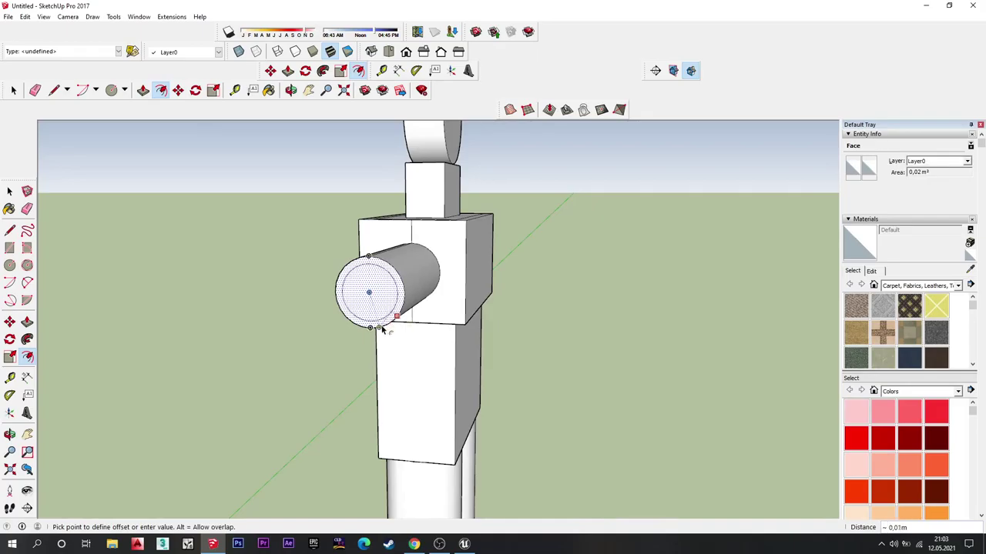
{"action": "left_click", "coordinate": [383, 329]}
{"action": "mouse_move", "coordinate": [689, 182]}
{"action": "middle_mouse_down"}
{"action": "mouse_move", "coordinate": [136, 260]}
{"action": "mouse_move", "coordinate": [510, 249]}
{"action": "mouse_move", "coordinate": [674, 329]}
{"action": "middle_mouse_up"}
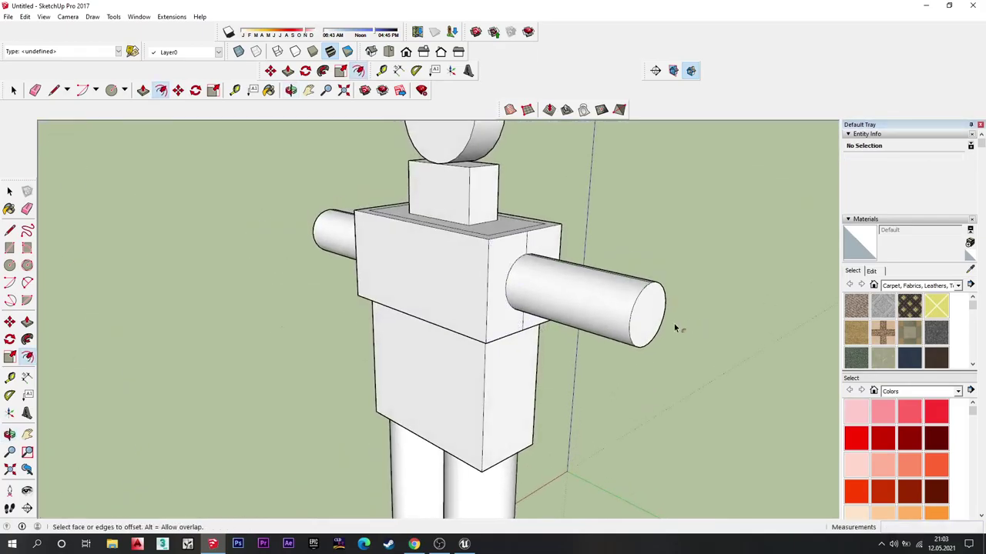
{"action": "double_click", "coordinate": [651, 310]}
{"action": "middle_click_drag", "start_coordinate": [539, 308], "coordinate": [700, 238]}
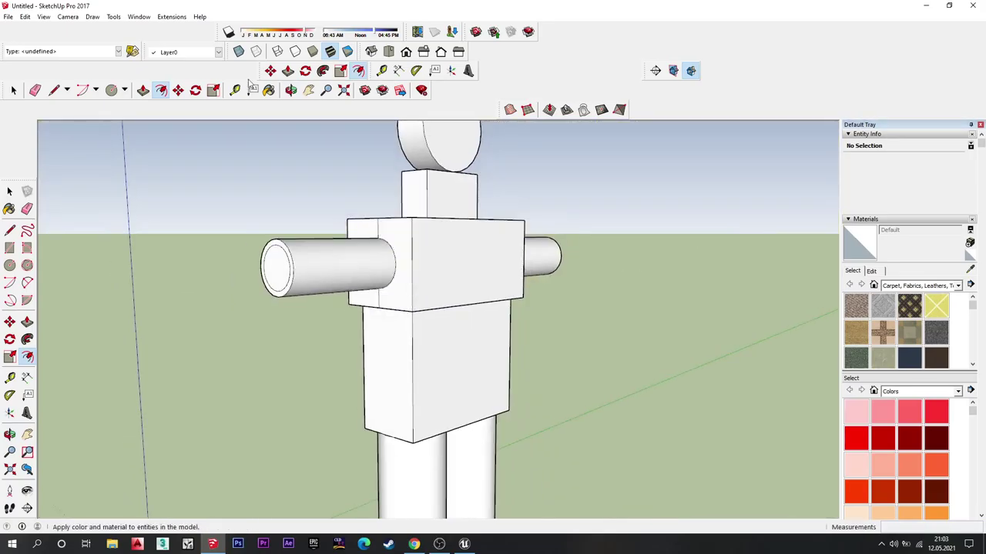
{"action": "left_click", "coordinate": [143, 91]}
{"action": "left_click_drag", "start_coordinate": [281, 275], "coordinate": [174, 297]}
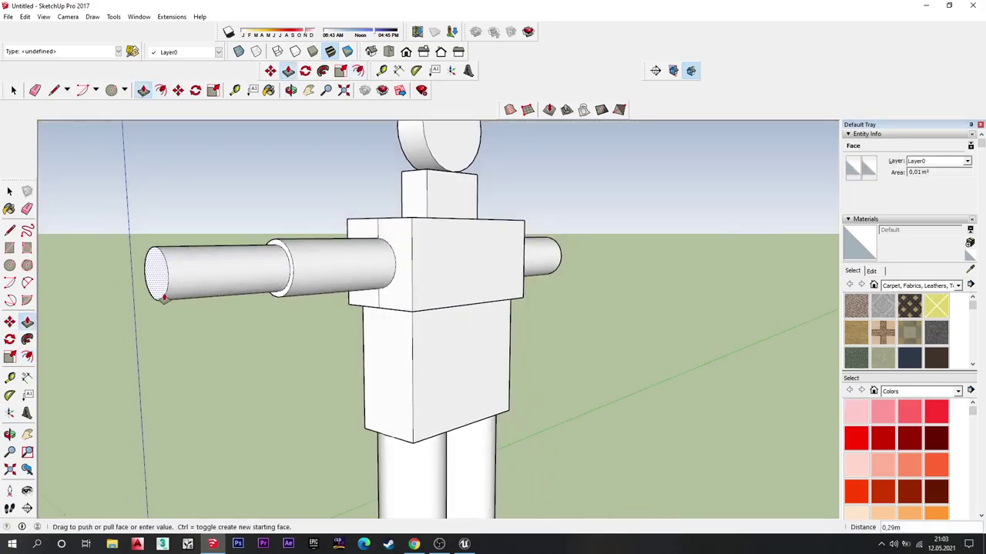
{"action": "mouse_move", "coordinate": [174, 297]}
{"action": "middle_mouse_down"}
{"action": "mouse_move", "coordinate": [326, 310]}
{"action": "mouse_move", "coordinate": [501, 304]}
{"action": "mouse_move", "coordinate": [365, 264]}
{"action": "mouse_move", "coordinate": [458, 245]}
{"action": "mouse_move", "coordinate": [378, 288]}
{"action": "mouse_move", "coordinate": [260, 319]}
{"action": "mouse_move", "coordinate": [451, 282]}
{"action": "mouse_move", "coordinate": [370, 267]}
{"action": "mouse_move", "coordinate": [470, 267]}
{"action": "mouse_move", "coordinate": [449, 259]}
{"action": "mouse_move", "coordinate": [479, 297]}
{"action": "mouse_move", "coordinate": [493, 228]}
{"action": "mouse_move", "coordinate": [334, 262]}
{"action": "middle_mouse_up"}
Step: Offset a smaller inset ring on the right arm's end face
{"action": "left_click", "coordinate": [435, 254]}
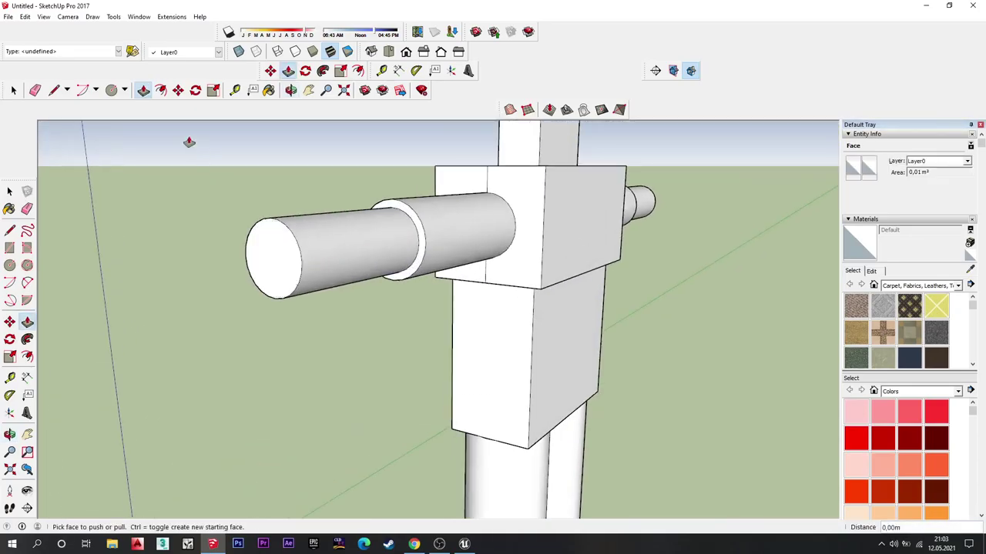
{"action": "key", "text": "f"}
{"action": "left_click", "coordinate": [274, 260]}
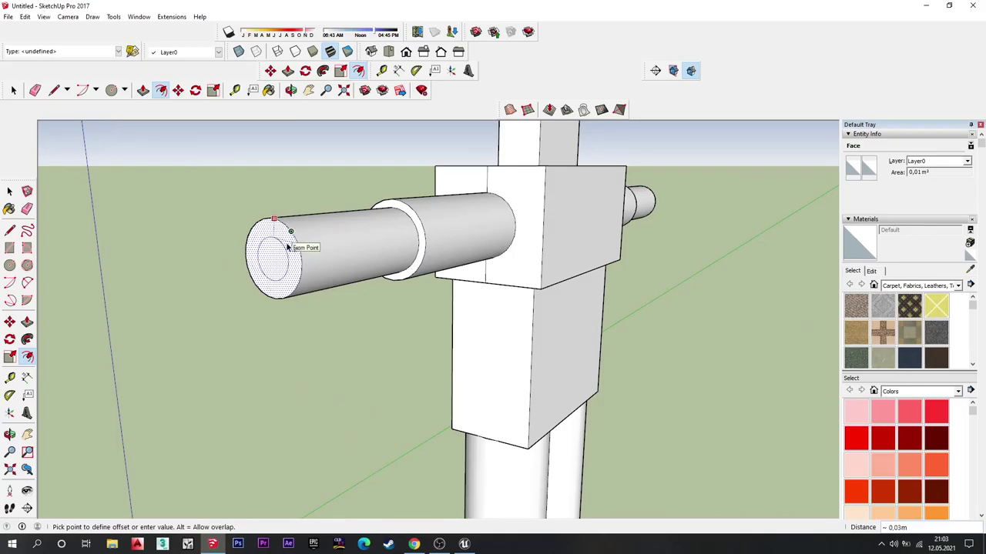
{"action": "left_click", "coordinate": [286, 247]}
{"action": "middle_click_drag", "start_coordinate": [287, 246], "coordinate": [401, 213]}
{"action": "scroll", "coordinate": [308, 282], "scroll_direction": "down", "scroll_amount": 5}
{"action": "middle_click_drag", "start_coordinate": [308, 282], "coordinate": [425, 255]}
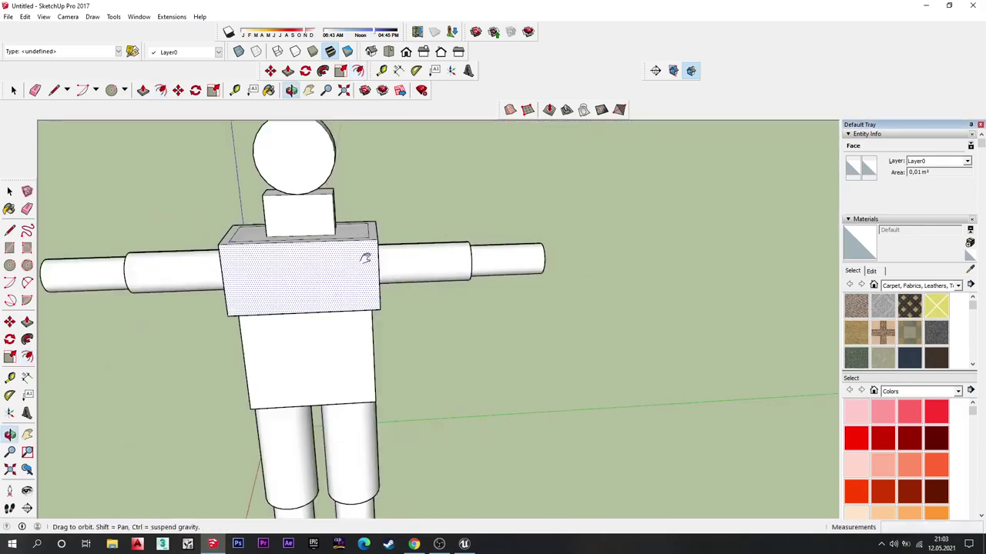
{"action": "scroll", "coordinate": [3, 247], "scroll_direction": "up", "scroll_amount": 8}
{"action": "scroll", "coordinate": [257, 231], "scroll_direction": "down", "scroll_amount": 8}
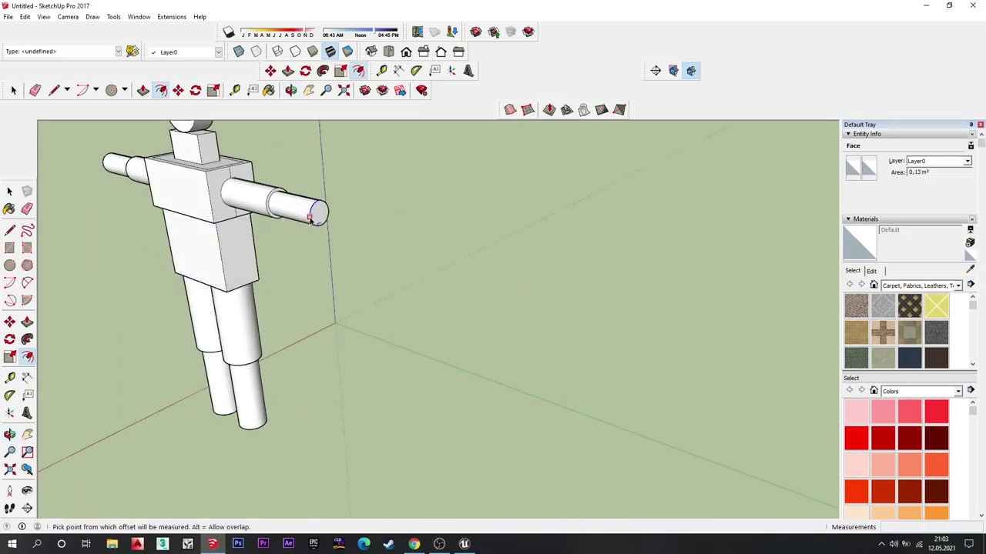
{"action": "key", "text": "Escape"}
{"action": "mouse_move", "coordinate": [159, 222]}
{"action": "middle_mouse_down"}
{"action": "mouse_move", "coordinate": [432, 267]}
{"action": "mouse_move", "coordinate": [422, 279]}
{"action": "middle_mouse_up"}
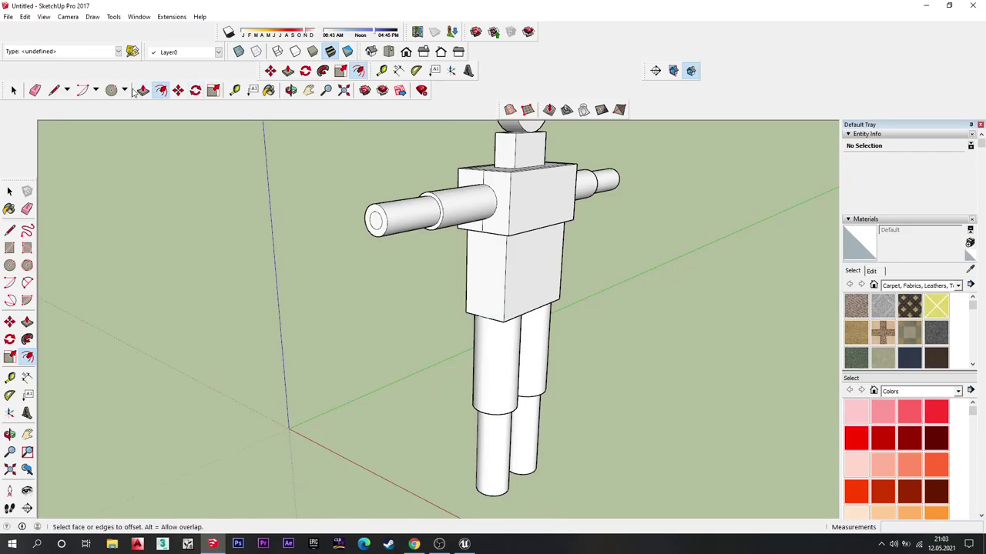
Step: Pull the arm's inset end circle out 0.10m into a narrower segment
{"action": "left_click", "coordinate": [144, 90]}
{"action": "scroll", "coordinate": [358, 268], "scroll_direction": "up", "scroll_amount": 2}
{"action": "left_click", "coordinate": [388, 228]}
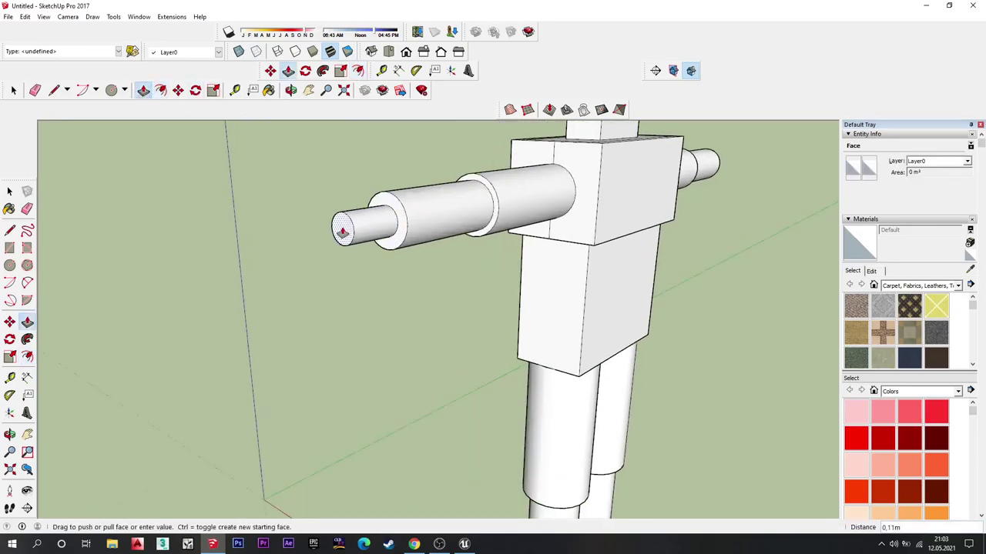
{"action": "left_click", "coordinate": [342, 233]}
{"action": "mouse_move", "coordinate": [342, 232]}
{"action": "middle_mouse_down"}
{"action": "mouse_move", "coordinate": [236, 275]}
{"action": "mouse_move", "coordinate": [301, 290]}
{"action": "mouse_move", "coordinate": [402, 249]}
{"action": "middle_mouse_up"}
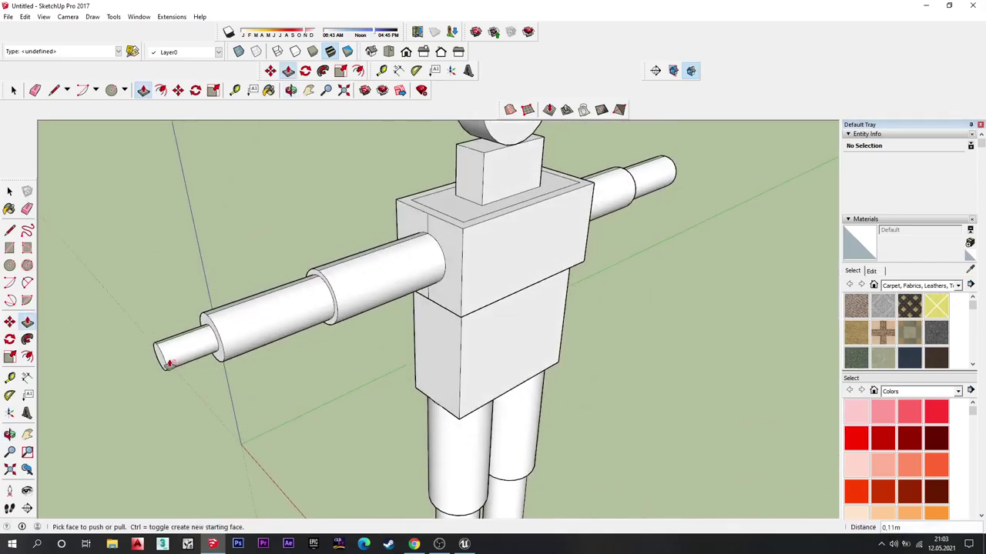
{"action": "mouse_move", "coordinate": [141, 369]}
{"action": "middle_mouse_down"}
{"action": "mouse_move", "coordinate": [389, 288]}
{"action": "mouse_move", "coordinate": [323, 288]}
{"action": "mouse_move", "coordinate": [394, 309]}
{"action": "middle_mouse_up"}
{"action": "scroll", "coordinate": [324, 288], "scroll_direction": "up", "scroll_amount": 2}
{"action": "scroll", "coordinate": [395, 309], "scroll_direction": "down", "scroll_amount": 2}
{"action": "mouse_move", "coordinate": [462, 255]}
{"action": "middle_mouse_down"}
{"action": "mouse_move", "coordinate": [469, 267]}
{"action": "mouse_move", "coordinate": [402, 279]}
{"action": "middle_mouse_up"}
{"action": "scroll", "coordinate": [466, 271], "scroll_direction": "up", "scroll_amount": 3}
{"action": "left_click", "coordinate": [477, 270]}
Step: Lengthen the narrow end segments on both arms to form hands
{"action": "mouse_move", "coordinate": [476, 269]}
{"action": "middle_mouse_down"}
{"action": "mouse_move", "coordinate": [341, 253]}
{"action": "mouse_move", "coordinate": [464, 265]}
{"action": "mouse_move", "coordinate": [308, 318]}
{"action": "middle_mouse_up"}
{"action": "scroll", "coordinate": [341, 257], "scroll_direction": "up", "scroll_amount": 2}
{"action": "scroll", "coordinate": [239, 279], "scroll_direction": "down", "scroll_amount": 2}
{"action": "left_click", "coordinate": [216, 287]}
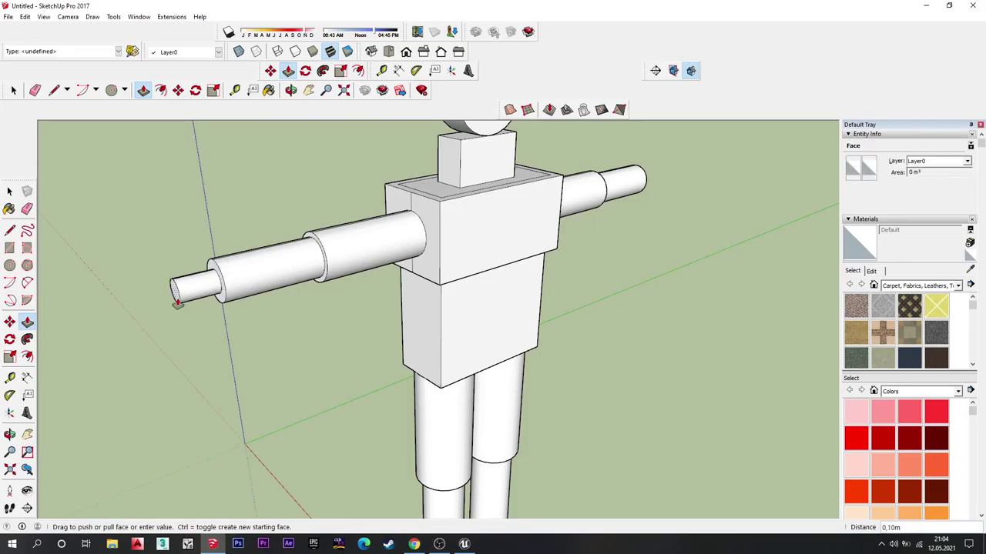
{"action": "left_click", "coordinate": [279, 295]}
{"action": "mouse_move", "coordinate": [279, 295]}
{"action": "middle_mouse_down"}
{"action": "mouse_move", "coordinate": [110, 301]}
{"action": "mouse_move", "coordinate": [726, 288]}
{"action": "middle_mouse_up"}
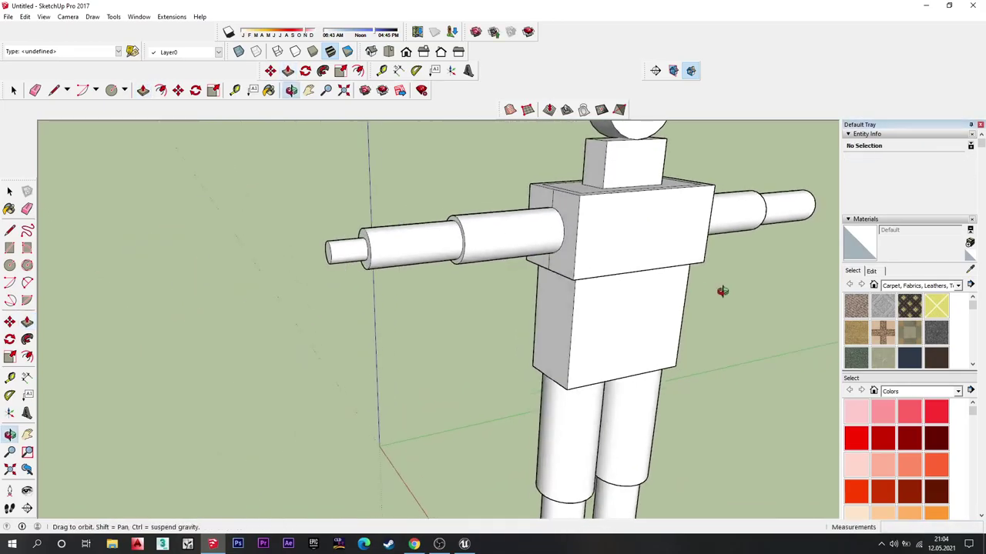
{"action": "left_click", "coordinate": [372, 258]}
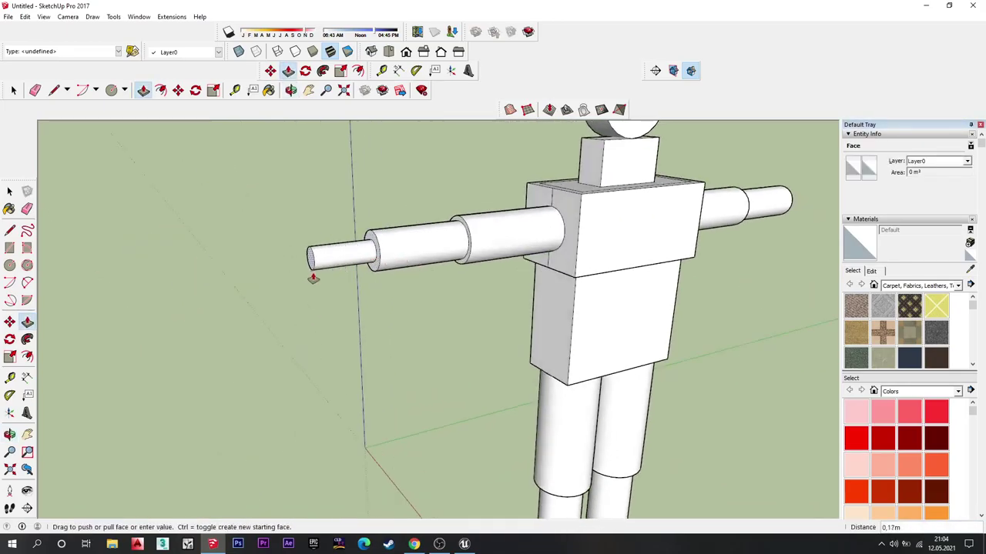
{"action": "left_click", "coordinate": [324, 278]}
{"action": "scroll", "coordinate": [341, 279], "scroll_direction": "down", "scroll_amount": 5}
{"action": "mouse_move", "coordinate": [403, 282]}
{"action": "middle_mouse_down"}
{"action": "mouse_move", "coordinate": [447, 305]}
{"action": "mouse_move", "coordinate": [532, 247]}
{"action": "mouse_move", "coordinate": [438, 306]}
{"action": "mouse_move", "coordinate": [446, 312]}
{"action": "mouse_move", "coordinate": [259, 313]}
{"action": "mouse_move", "coordinate": [522, 304]}
{"action": "mouse_move", "coordinate": [563, 273]}
{"action": "mouse_move", "coordinate": [362, 320]}
{"action": "mouse_move", "coordinate": [374, 313]}
{"action": "mouse_move", "coordinate": [225, 269]}
{"action": "mouse_move", "coordinate": [238, 268]}
{"action": "middle_mouse_up"}
{"action": "scroll", "coordinate": [532, 247], "scroll_direction": "up", "scroll_amount": 3}
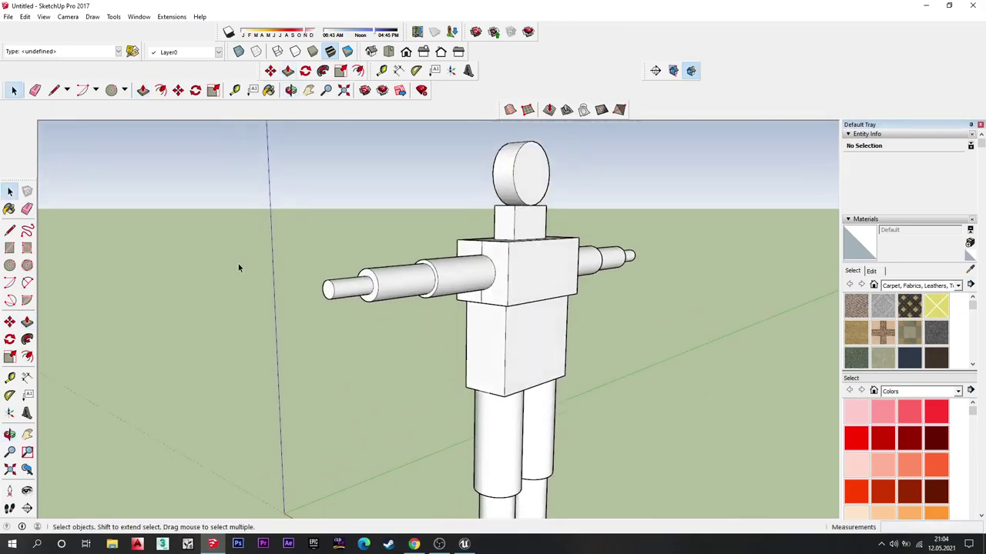
Step: Scale the first arm's end face up by 1.32 so its tip flares out
{"action": "mouse_move", "coordinate": [325, 292]}
{"action": "middle_mouse_down"}
{"action": "mouse_move", "coordinate": [146, 319]}
{"action": "mouse_move", "coordinate": [535, 222]}
{"action": "mouse_move", "coordinate": [449, 307]}
{"action": "middle_mouse_up"}
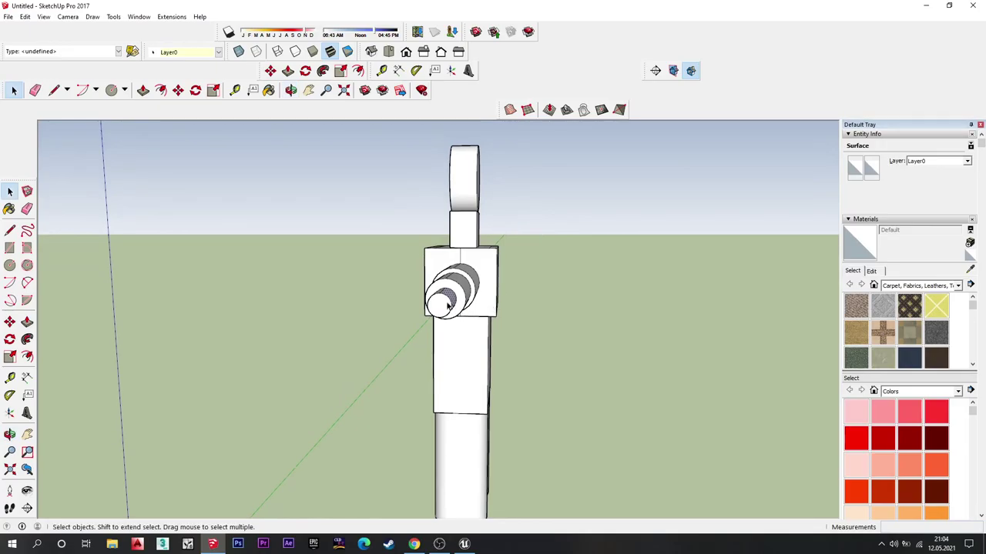
{"action": "mouse_move", "coordinate": [312, 372]}
{"action": "middle_mouse_down"}
{"action": "mouse_move", "coordinate": [264, 398]}
{"action": "mouse_move", "coordinate": [313, 379]}
{"action": "middle_mouse_up"}
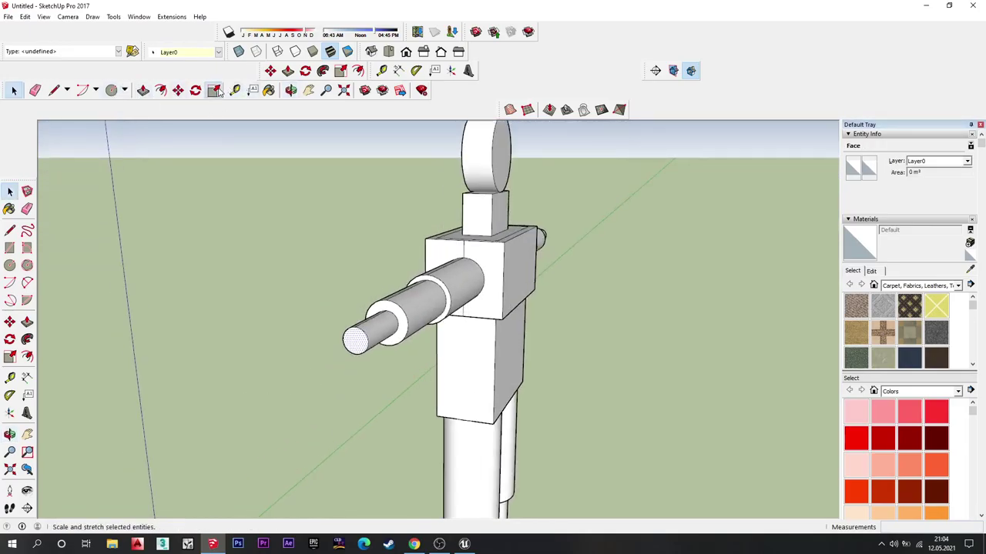
{"action": "left_click", "coordinate": [215, 90]}
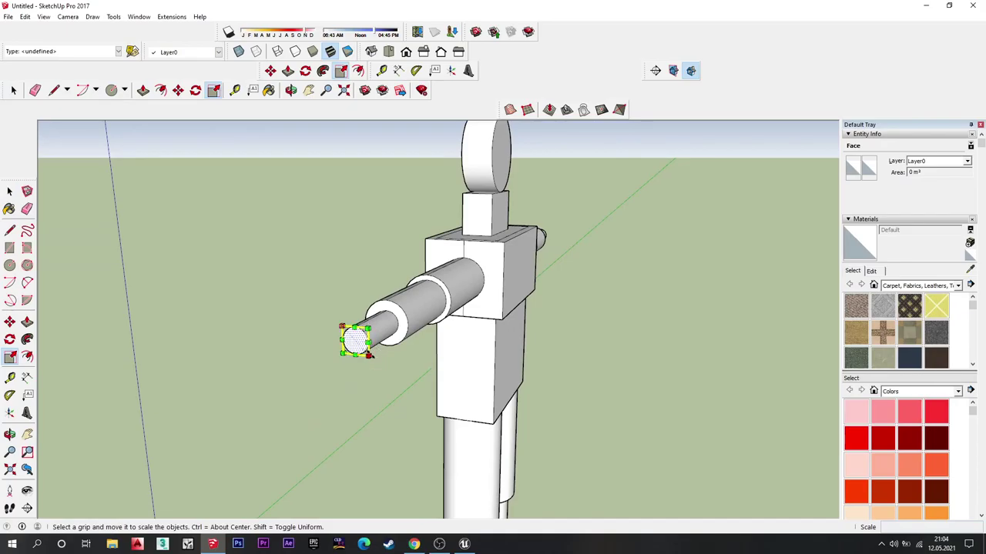
{"action": "left_click_drag", "start_coordinate": [370, 355], "coordinate": [383, 361]}
{"action": "mouse_move", "coordinate": [387, 368]}
{"action": "middle_mouse_down"}
{"action": "mouse_move", "coordinate": [409, 335]}
{"action": "mouse_move", "coordinate": [190, 367]}
{"action": "mouse_move", "coordinate": [324, 331]}
{"action": "mouse_move", "coordinate": [222, 313]}
{"action": "middle_mouse_up"}
{"action": "key", "text": "space"}
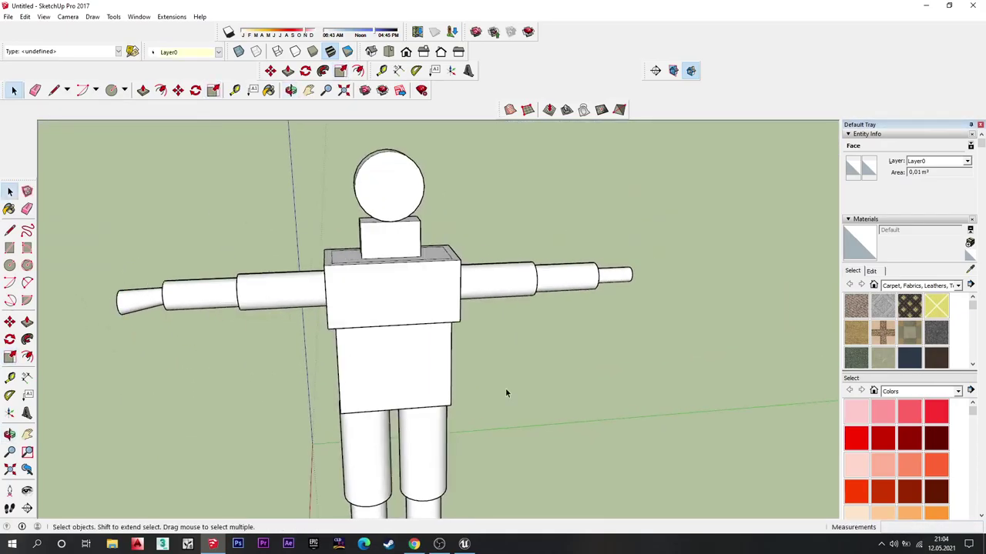
{"action": "left_click", "coordinate": [505, 388]}
Step: Scale the other arm's end face up by 1.15 to flare that hand
{"action": "mouse_move", "coordinate": [505, 388]}
{"action": "middle_mouse_down"}
{"action": "mouse_move", "coordinate": [585, 323]}
{"action": "mouse_move", "coordinate": [360, 329]}
{"action": "middle_mouse_up"}
{"action": "mouse_move", "coordinate": [670, 348]}
{"action": "middle_mouse_down"}
{"action": "mouse_move", "coordinate": [485, 364]}
{"action": "mouse_move", "coordinate": [455, 308]}
{"action": "middle_mouse_up"}
{"action": "left_click", "coordinate": [444, 287]}
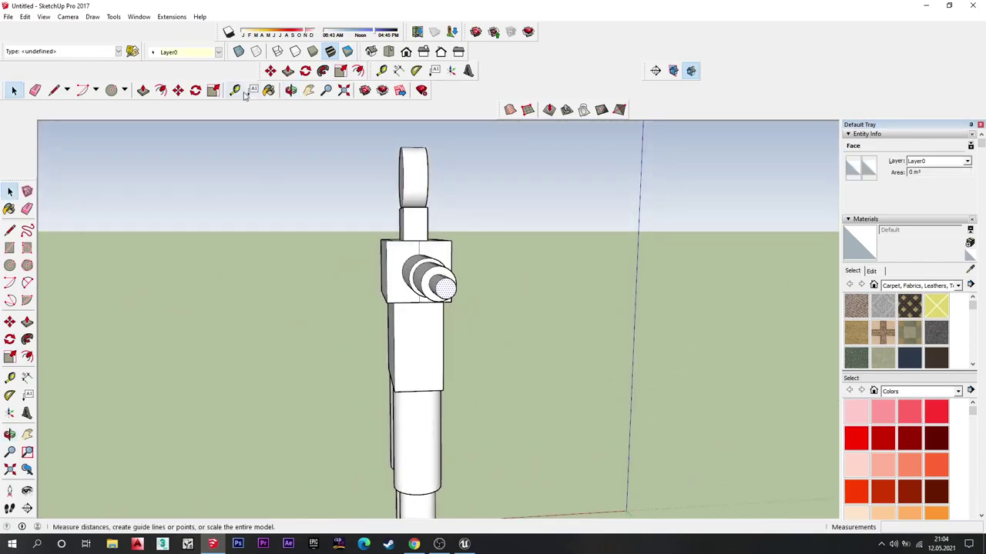
{"action": "left_click", "coordinate": [215, 90]}
{"action": "left_click_drag", "start_coordinate": [435, 299], "coordinate": [432, 303]}
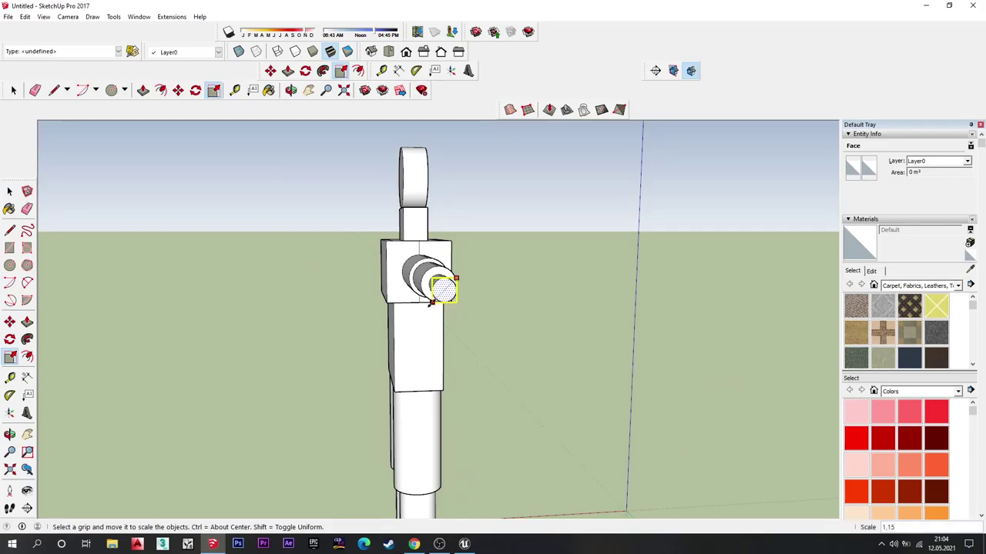
{"action": "mouse_move", "coordinate": [300, 279]}
{"action": "middle_mouse_down"}
{"action": "mouse_move", "coordinate": [528, 359]}
{"action": "mouse_move", "coordinate": [620, 357]}
{"action": "middle_mouse_up"}
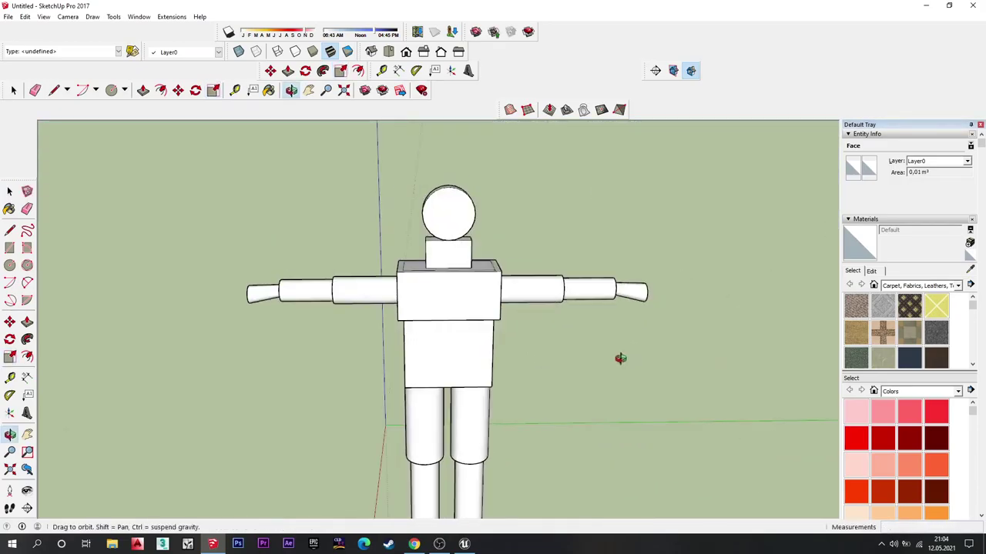
{"action": "left_click", "coordinate": [12, 90]}
Step: Offset the bottom faces of both legs inward to create inner circles
{"action": "left_click", "coordinate": [187, 306]}
{"action": "mouse_move", "coordinate": [188, 305]}
{"action": "middle_mouse_down"}
{"action": "mouse_move", "coordinate": [438, 276]}
{"action": "mouse_move", "coordinate": [467, 285]}
{"action": "mouse_move", "coordinate": [374, 352]}
{"action": "mouse_move", "coordinate": [472, 341]}
{"action": "mouse_move", "coordinate": [468, 176]}
{"action": "mouse_move", "coordinate": [455, 403]}
{"action": "mouse_move", "coordinate": [341, 464]}
{"action": "mouse_move", "coordinate": [407, 334]}
{"action": "mouse_move", "coordinate": [391, 488]}
{"action": "middle_mouse_up"}
{"action": "scroll", "coordinate": [391, 488], "scroll_direction": "up", "scroll_amount": 2}
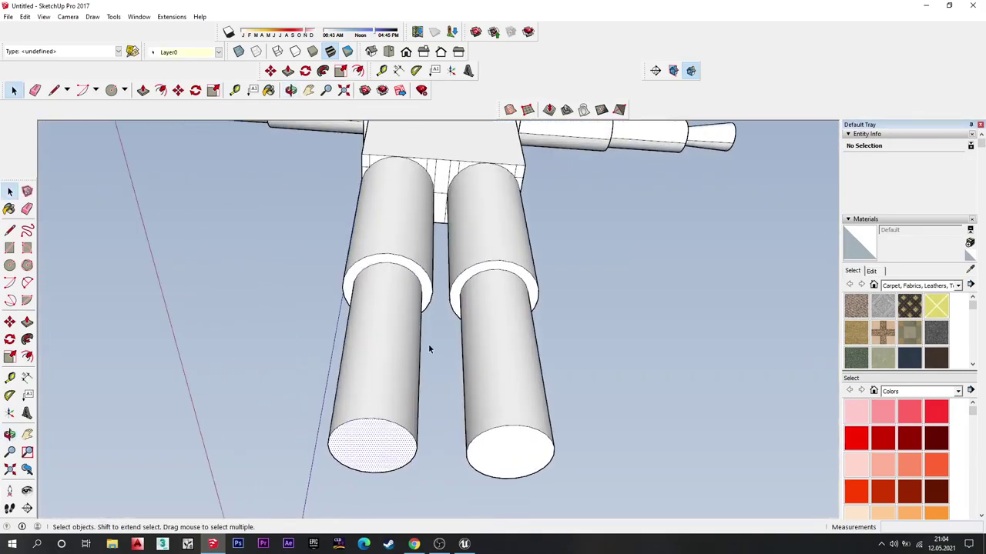
{"action": "left_click", "coordinate": [162, 90]}
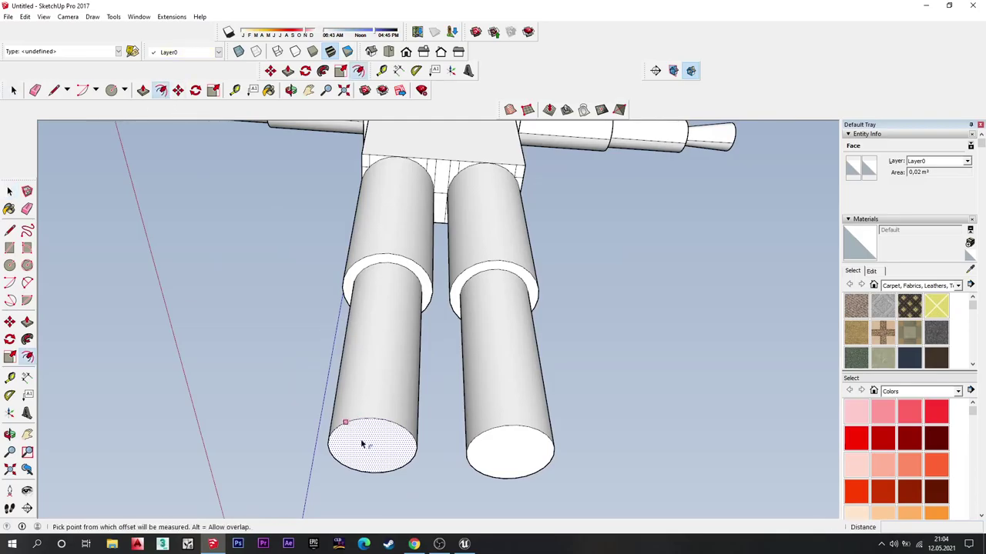
{"action": "left_click", "coordinate": [377, 471]}
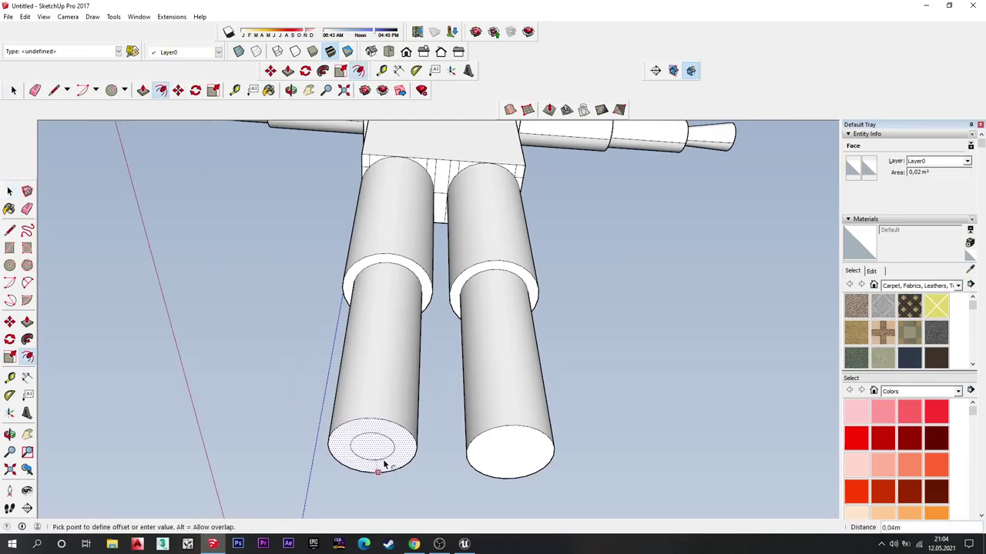
{"action": "left_click", "coordinate": [384, 465]}
{"action": "middle_click_drag", "start_coordinate": [384, 465], "coordinate": [523, 439]}
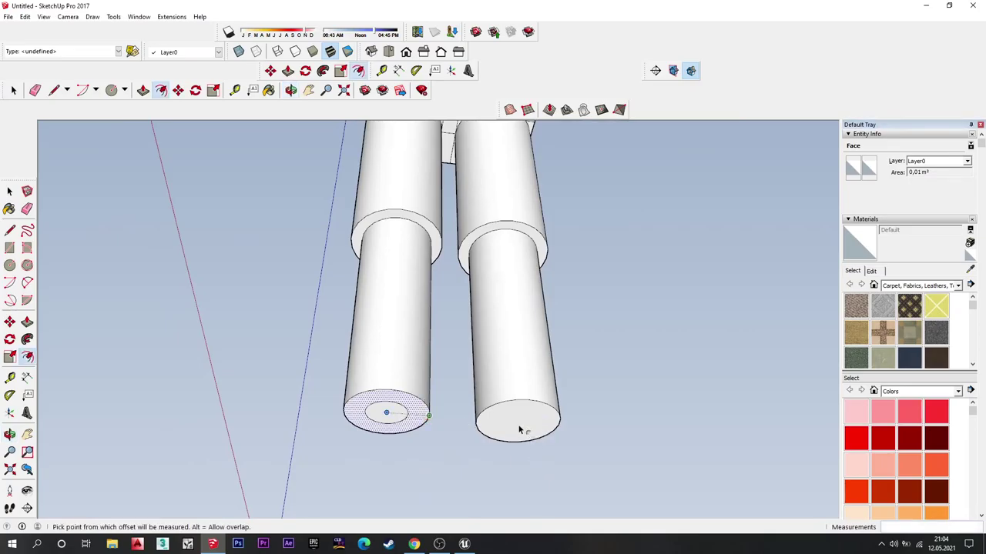
{"action": "double_click", "coordinate": [512, 420]}
{"action": "middle_click_drag", "start_coordinate": [512, 420], "coordinate": [546, 421]}
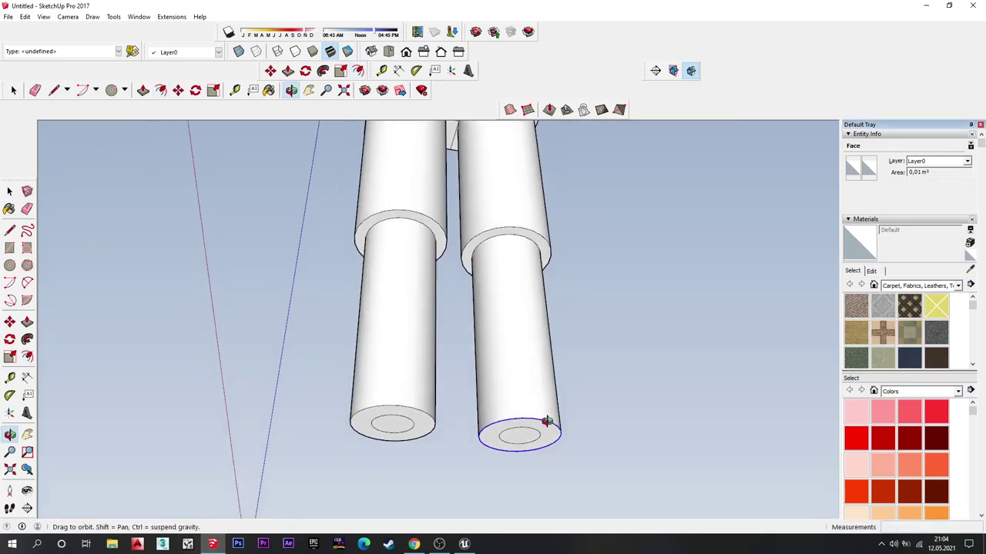
Step: Push/Pull both legs' inner circles downward by the same distance
{"action": "left_click", "coordinate": [143, 91]}
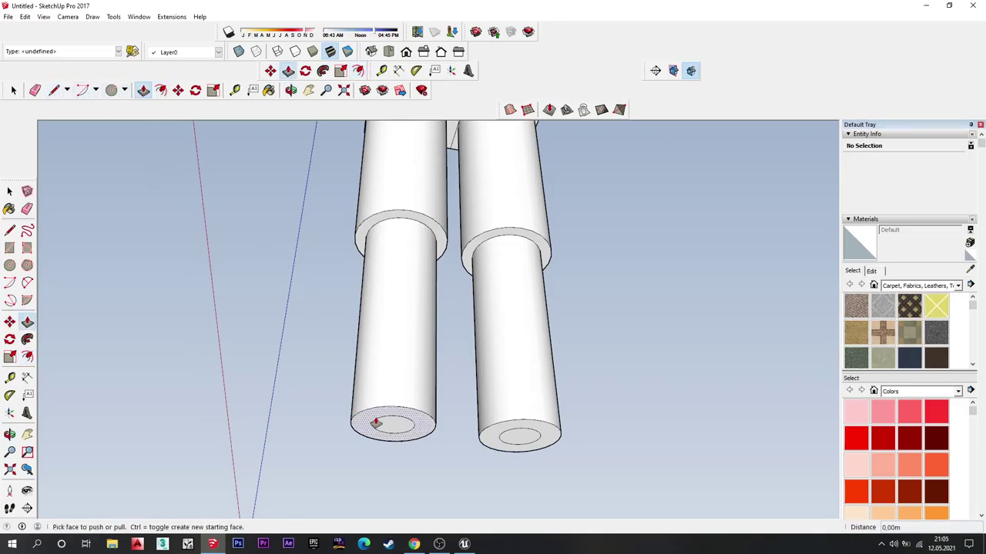
{"action": "left_click_drag", "start_coordinate": [384, 426], "coordinate": [389, 453]}
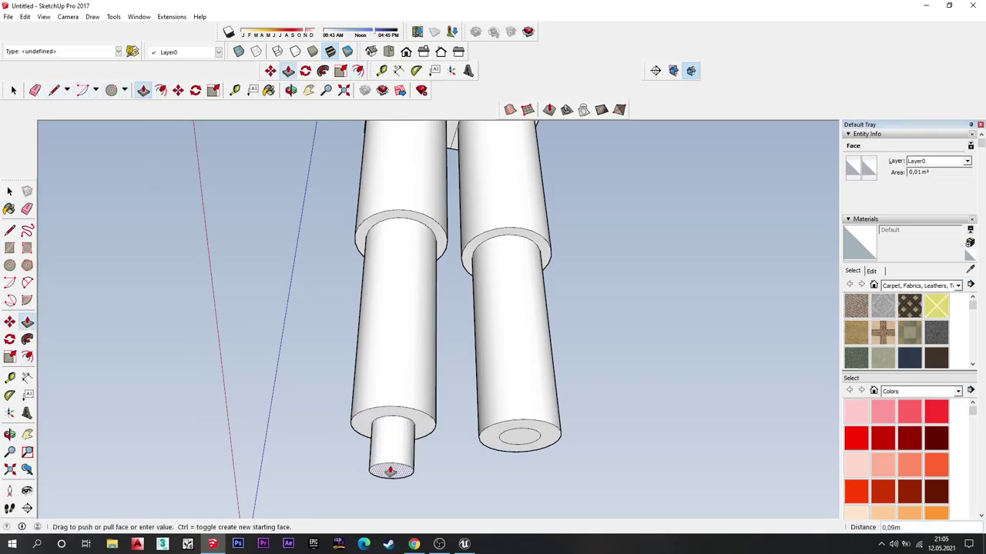
{"action": "left_click", "coordinate": [389, 476]}
{"action": "double_click", "coordinate": [511, 436]}
{"action": "mouse_move", "coordinate": [511, 436]}
{"action": "middle_mouse_down"}
{"action": "mouse_move", "coordinate": [436, 475]}
{"action": "mouse_move", "coordinate": [465, 438]}
{"action": "mouse_move", "coordinate": [446, 424]}
{"action": "mouse_move", "coordinate": [462, 398]}
{"action": "mouse_move", "coordinate": [550, 369]}
{"action": "mouse_move", "coordinate": [494, 428]}
{"action": "mouse_move", "coordinate": [451, 455]}
{"action": "mouse_move", "coordinate": [285, 424]}
{"action": "middle_mouse_up"}
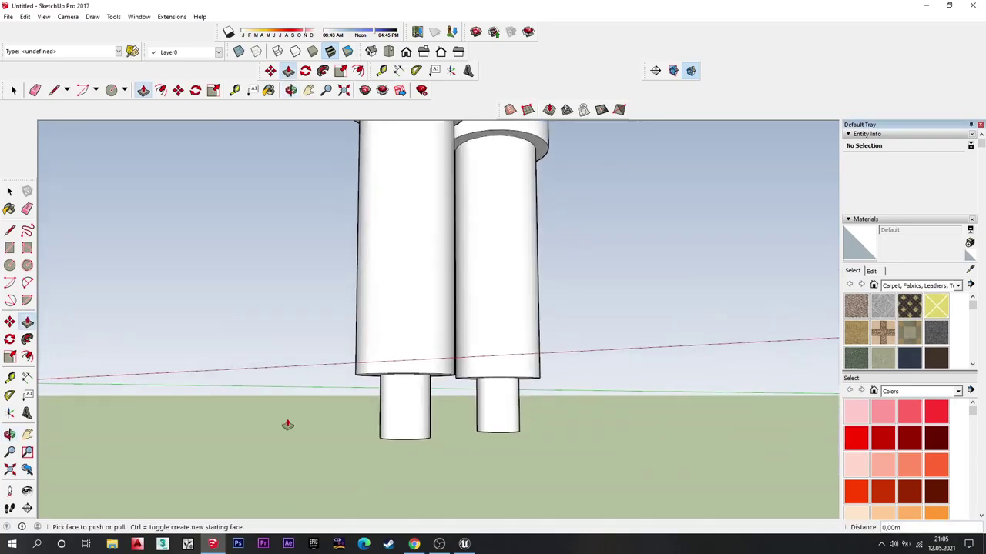
{"action": "left_click", "coordinate": [10, 248]}
{"action": "mouse_move", "coordinate": [415, 431]}
{"action": "middle_mouse_down"}
{"action": "mouse_move", "coordinate": [436, 462]}
{"action": "mouse_move", "coordinate": [447, 449]}
{"action": "mouse_move", "coordinate": [426, 465]}
{"action": "mouse_move", "coordinate": [391, 424]}
{"action": "mouse_move", "coordinate": [398, 464]}
{"action": "mouse_move", "coordinate": [400, 374]}
{"action": "middle_mouse_up"}
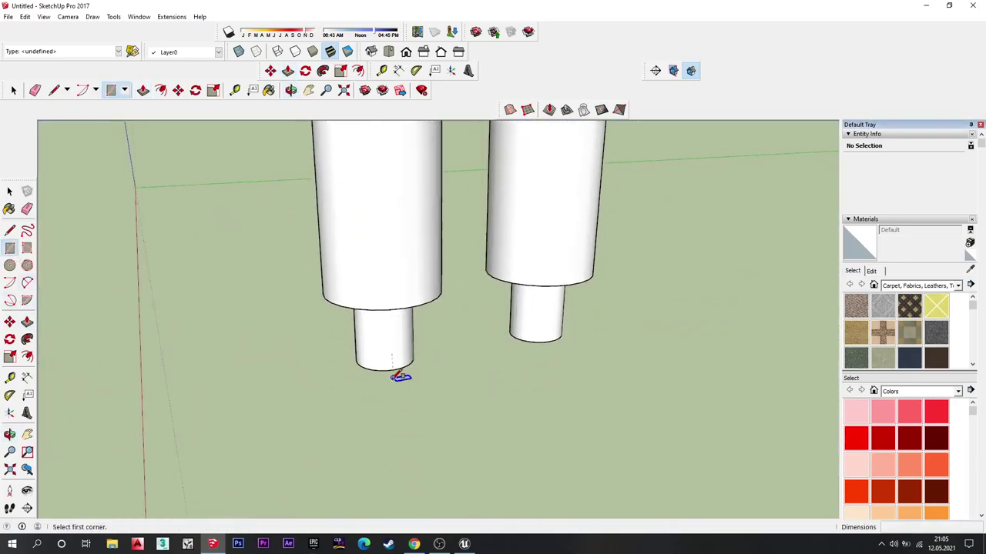
{"action": "left_click", "coordinate": [388, 392]}
{"action": "left_click", "coordinate": [300, 458]}
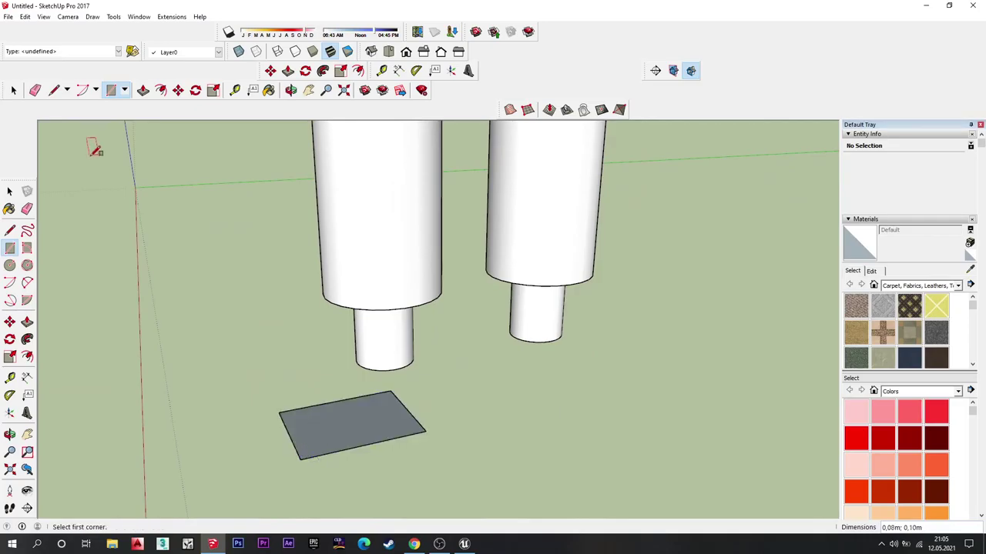
{"action": "left_click", "coordinate": [178, 90]}
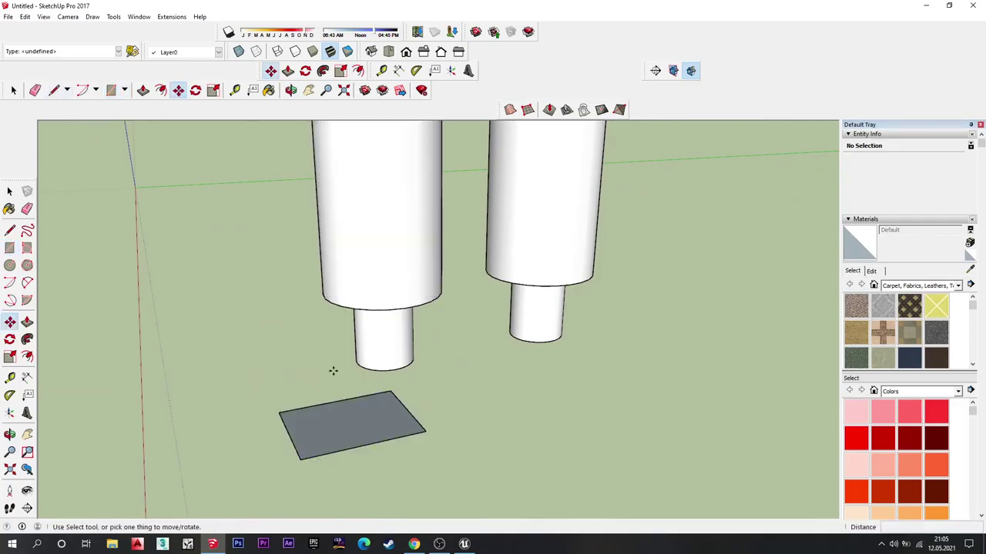
{"action": "left_click", "coordinate": [352, 431]}
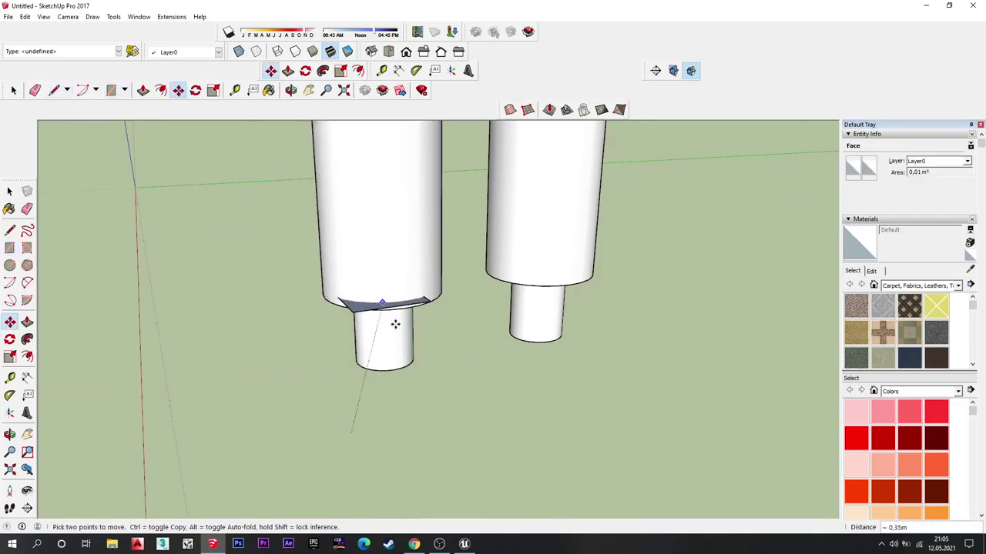
{"action": "key", "text": "Escape"}
{"action": "mouse_move", "coordinate": [431, 401]}
{"action": "middle_mouse_down"}
{"action": "mouse_move", "coordinate": [670, 394]}
{"action": "mouse_move", "coordinate": [711, 411]}
{"action": "middle_mouse_up"}
{"action": "key", "text": "m"}
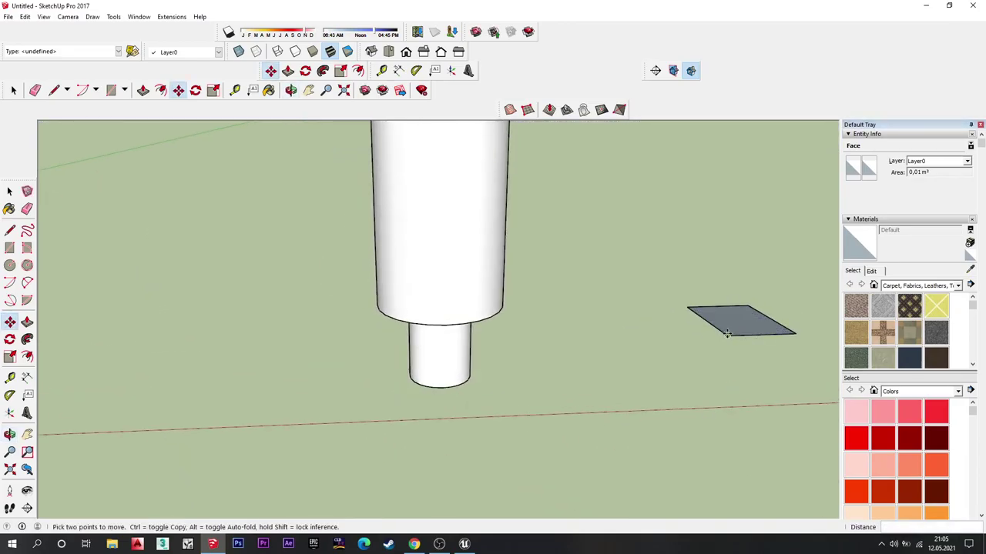
{"action": "left_click", "coordinate": [726, 335]}
{"action": "key", "text": "Escape"}
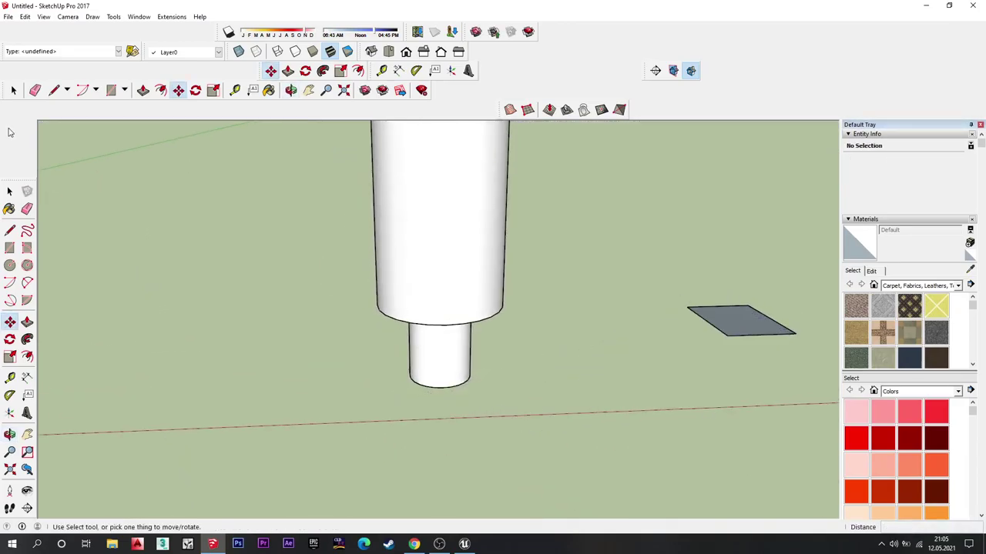
{"action": "key", "text": "space"}
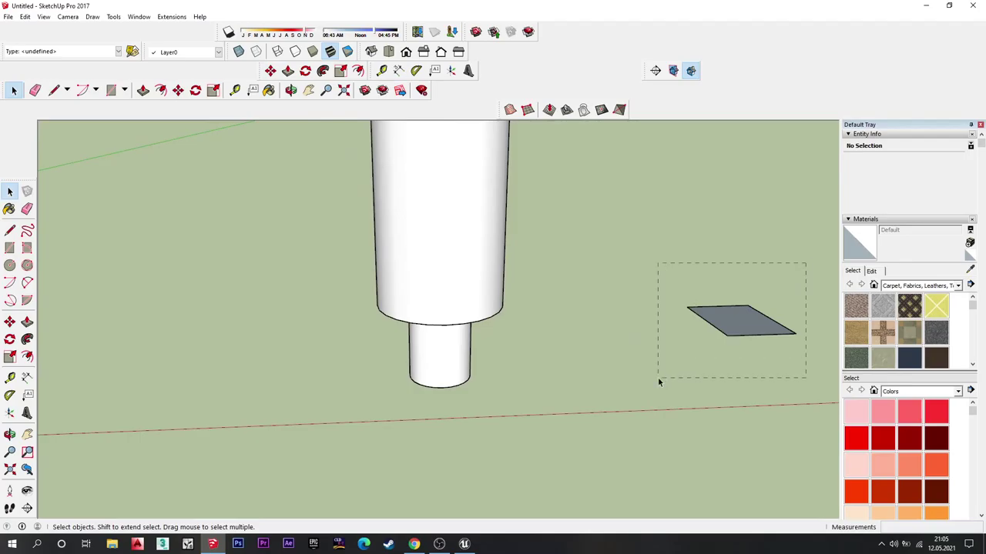
{"action": "left_click_drag", "start_coordinate": [658, 380], "coordinate": [658, 381]}
{"action": "key", "text": "Delete"}
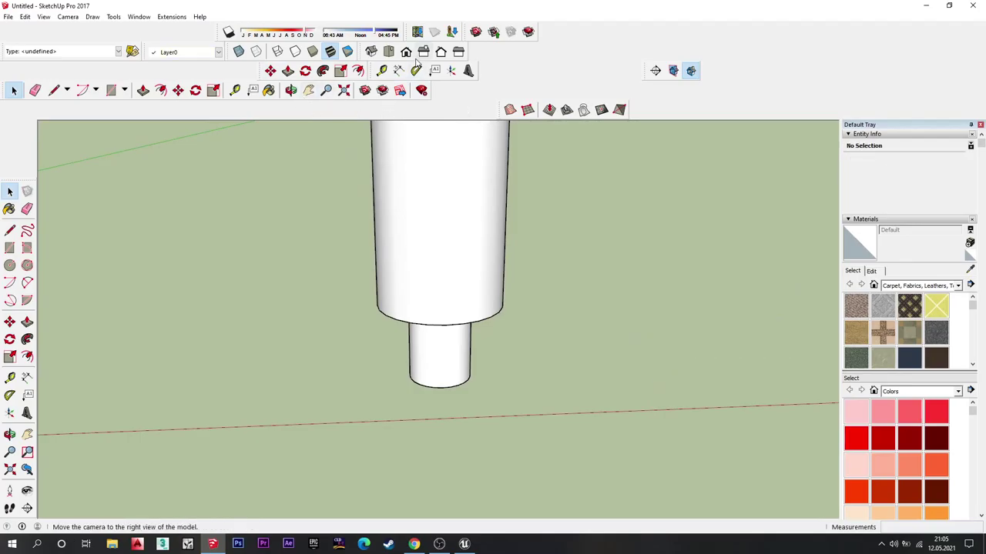
{"action": "left_click", "coordinate": [389, 52]}
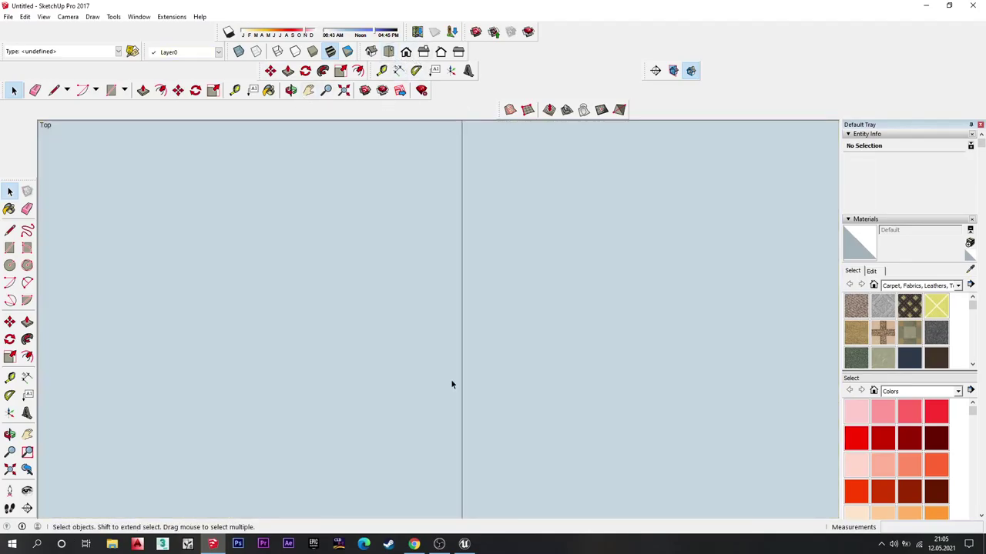
{"action": "left_click", "coordinate": [346, 90]}
{"action": "mouse_move", "coordinate": [439, 314]}
{"action": "middle_mouse_down"}
{"action": "mouse_move", "coordinate": [449, 277]}
{"action": "mouse_move", "coordinate": [611, 257]}
{"action": "middle_mouse_up"}
{"action": "scroll", "coordinate": [449, 278], "scroll_direction": "up", "scroll_amount": 3}
{"action": "scroll", "coordinate": [460, 392], "scroll_direction": "up", "scroll_amount": 5}
{"action": "mouse_move", "coordinate": [460, 391]}
{"action": "middle_mouse_down"}
{"action": "mouse_move", "coordinate": [464, 418]}
{"action": "mouse_move", "coordinate": [451, 273]}
{"action": "mouse_move", "coordinate": [480, 310]}
{"action": "mouse_move", "coordinate": [515, 287]}
{"action": "mouse_move", "coordinate": [415, 361]}
{"action": "mouse_move", "coordinate": [486, 509]}
{"action": "mouse_move", "coordinate": [436, 315]}
{"action": "mouse_move", "coordinate": [546, 449]}
{"action": "mouse_move", "coordinate": [49, 306]}
{"action": "middle_mouse_up"}
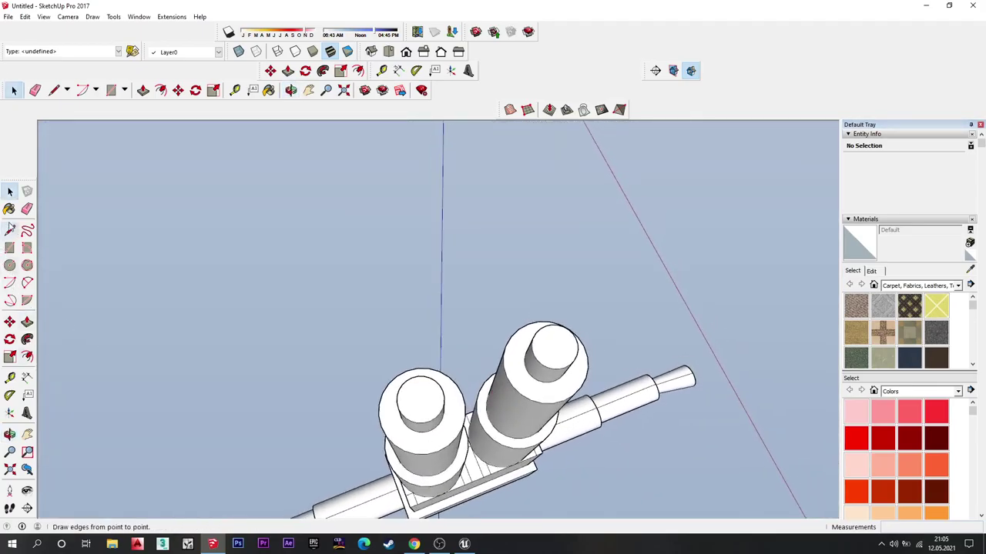
{"action": "left_click", "coordinate": [11, 229]}
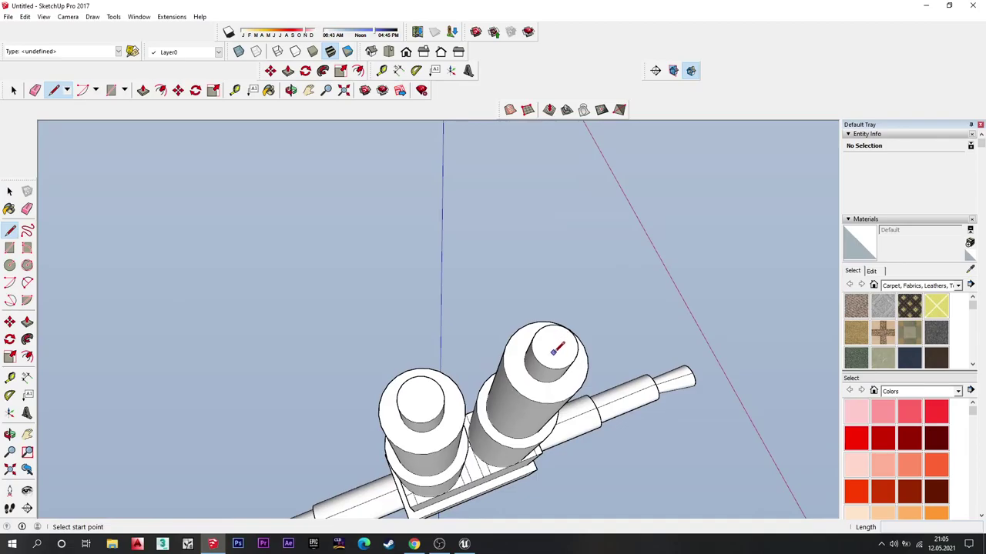
{"action": "left_click", "coordinate": [564, 367]}
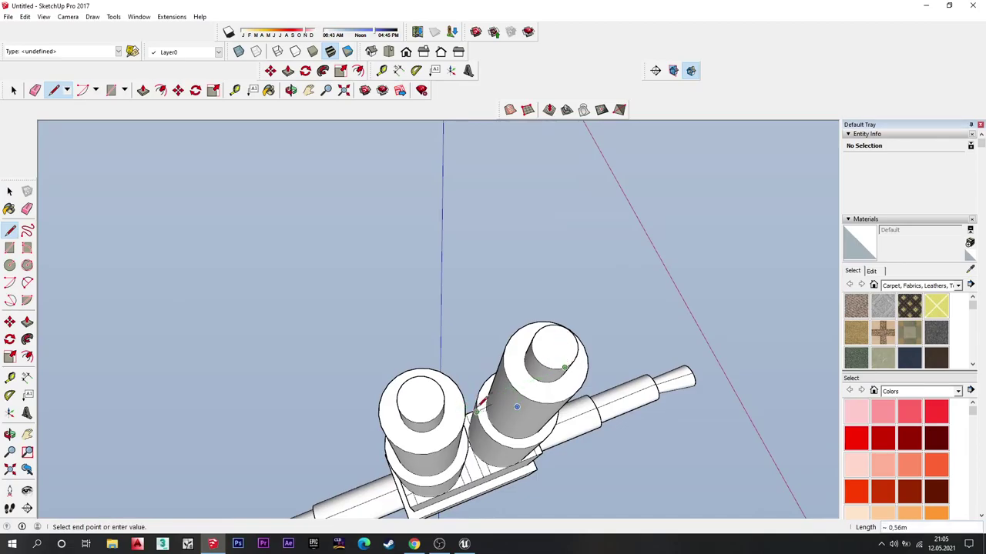
{"action": "left_click", "coordinate": [412, 378]}
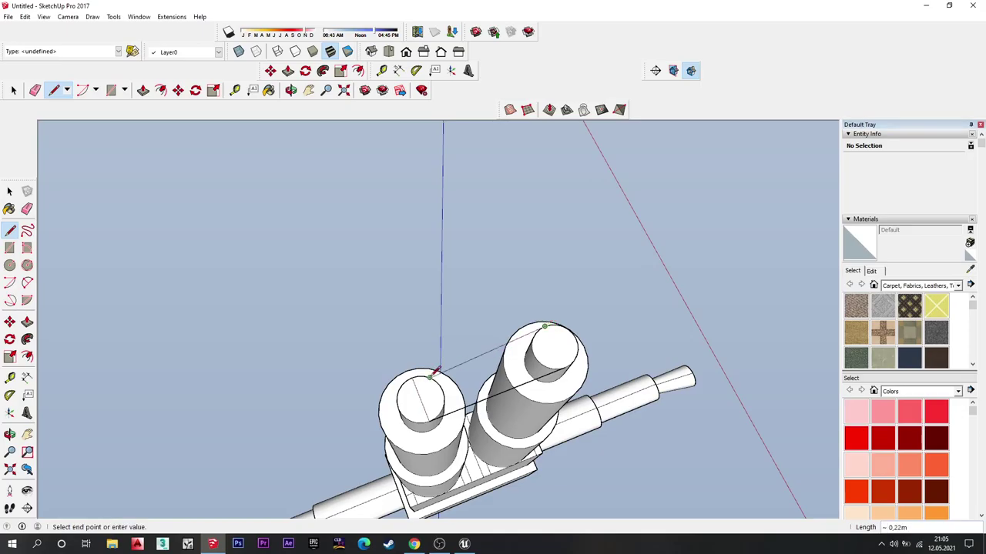
{"action": "middle_click_drag", "start_coordinate": [464, 346], "coordinate": [501, 284]}
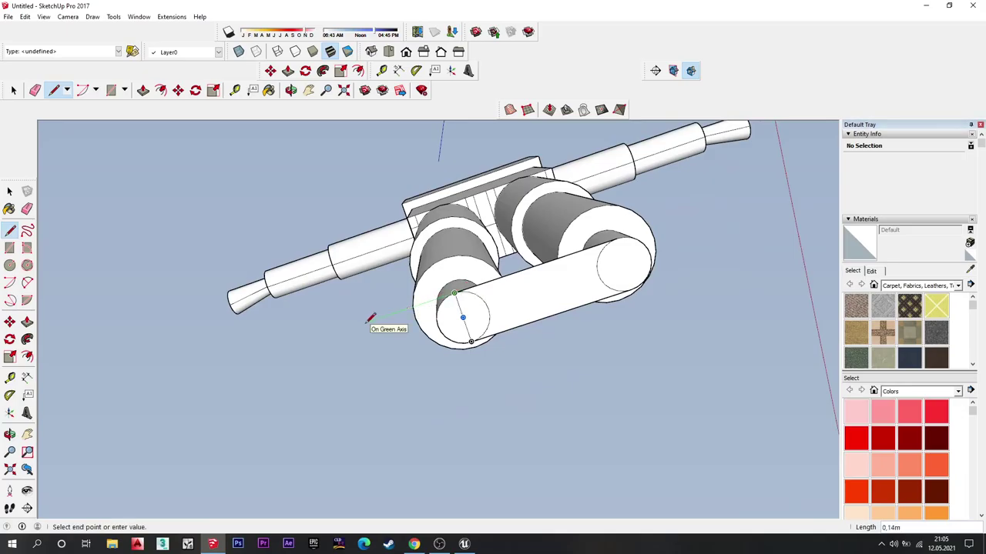
{"action": "mouse_move", "coordinate": [370, 318]}
{"action": "middle_mouse_down"}
{"action": "mouse_move", "coordinate": [365, 326]}
{"action": "mouse_move", "coordinate": [421, 369]}
{"action": "middle_mouse_up"}
{"action": "key", "text": "ctrl+z"}
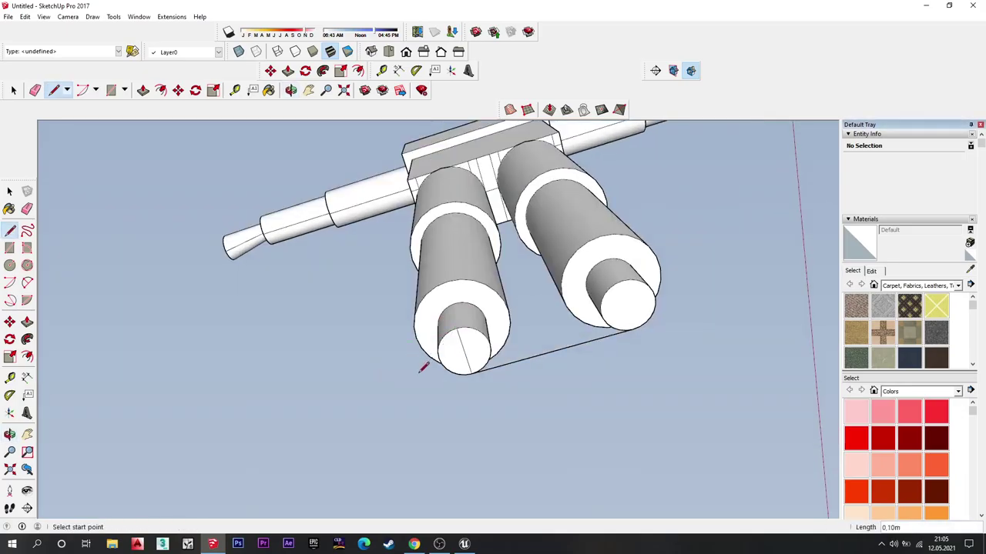
{"action": "mouse_move", "coordinate": [534, 362]}
{"action": "middle_mouse_down"}
{"action": "mouse_move", "coordinate": [573, 385]}
{"action": "mouse_move", "coordinate": [544, 400]}
{"action": "middle_mouse_up"}
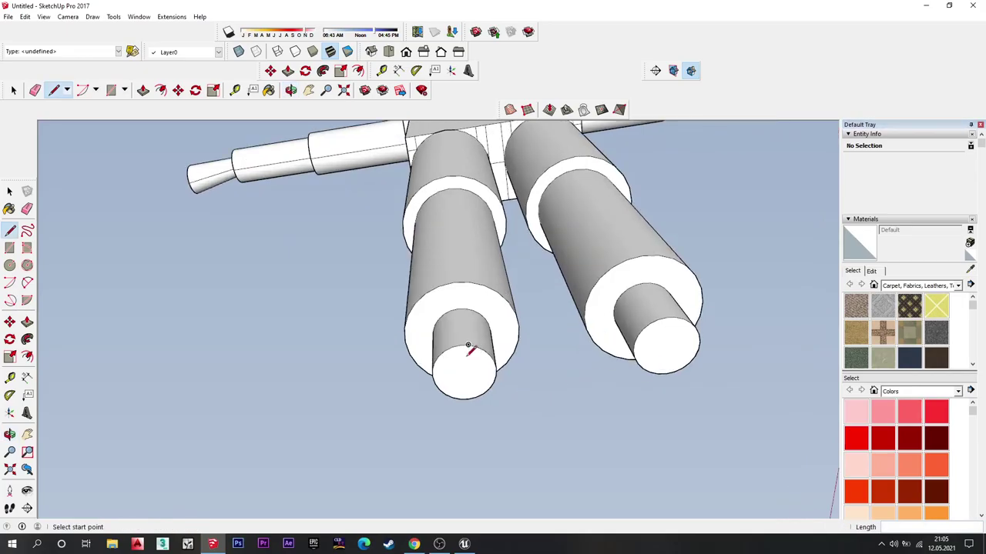
{"action": "scroll", "coordinate": [471, 347], "scroll_direction": "up", "scroll_amount": 2}
{"action": "scroll", "coordinate": [539, 427], "scroll_direction": "up", "scroll_amount": 2}
{"action": "mouse_move", "coordinate": [484, 418]}
{"action": "middle_mouse_down"}
{"action": "mouse_move", "coordinate": [572, 403]}
{"action": "mouse_move", "coordinate": [651, 421]}
{"action": "mouse_move", "coordinate": [576, 439]}
{"action": "mouse_move", "coordinate": [559, 409]}
{"action": "middle_mouse_up"}
Step: Select both leg end faces and stretch them along the red axis with Scale
{"action": "left_click", "coordinate": [10, 190]}
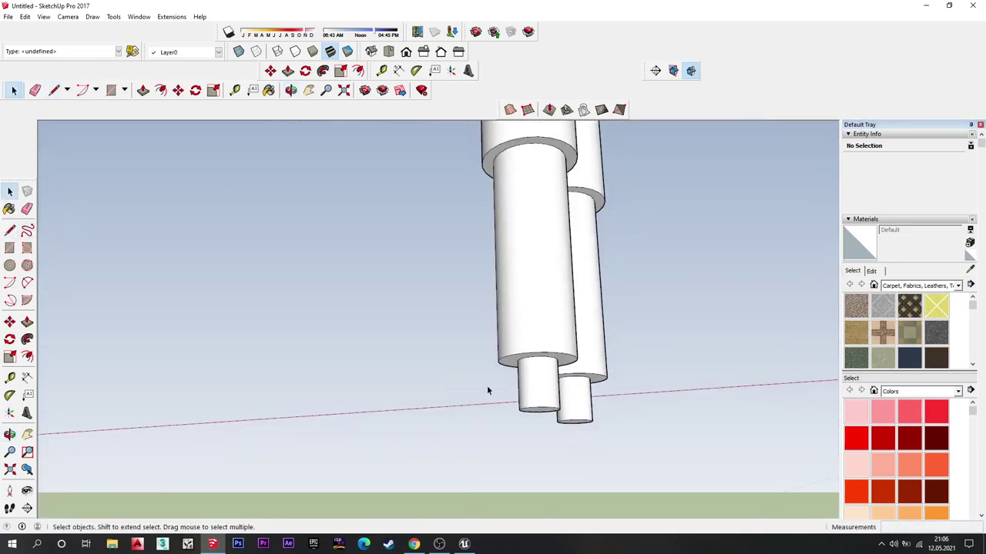
{"action": "middle_click_drag", "start_coordinate": [605, 444], "coordinate": [522, 331]}
{"action": "left_click", "coordinate": [612, 408], "text": "shift"}
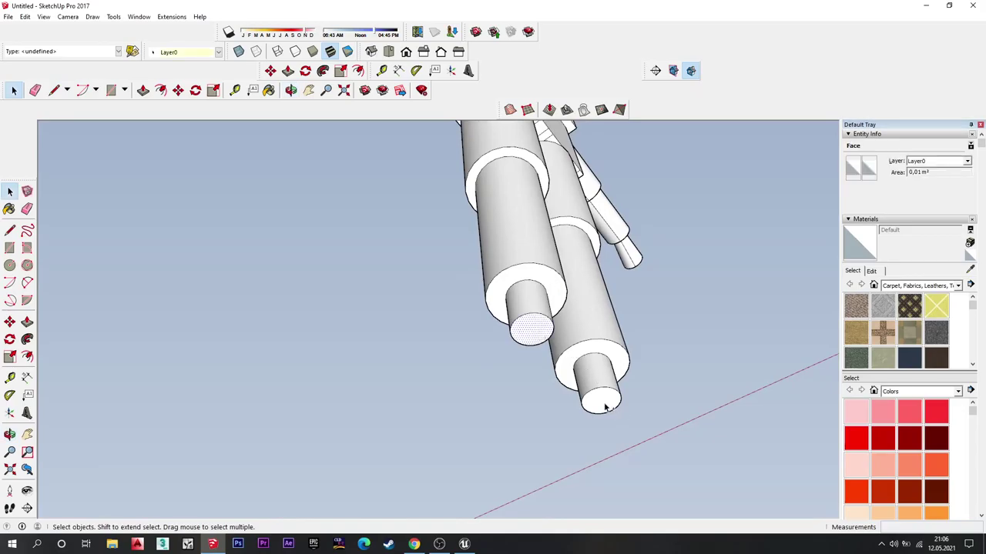
{"action": "mouse_move", "coordinate": [608, 404]}
{"action": "middle_mouse_down"}
{"action": "mouse_move", "coordinate": [506, 347]}
{"action": "mouse_move", "coordinate": [548, 448]}
{"action": "mouse_move", "coordinate": [659, 348]}
{"action": "mouse_move", "coordinate": [664, 356]}
{"action": "middle_mouse_up"}
{"action": "left_click", "coordinate": [213, 90]}
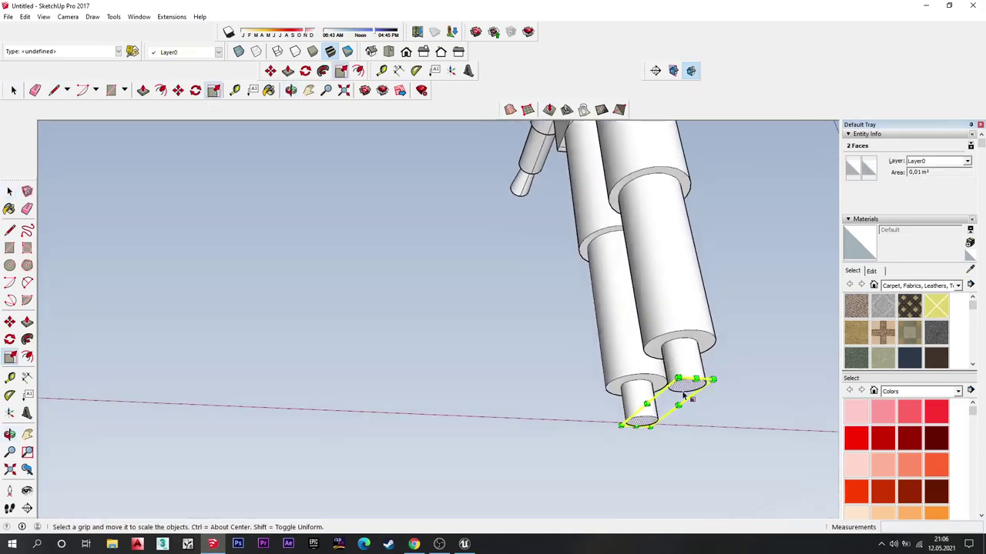
{"action": "left_click_drag", "start_coordinate": [647, 404], "coordinate": [484, 297]}
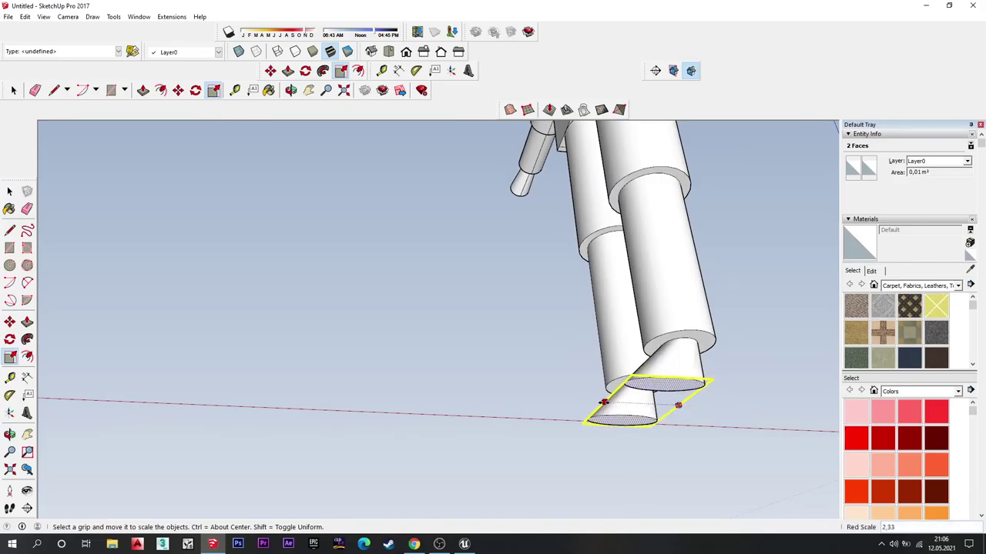
{"action": "scroll", "coordinate": [483, 296], "scroll_direction": "down", "scroll_amount": 3}
{"action": "middle_click_drag", "start_coordinate": [467, 277], "coordinate": [577, 385]}
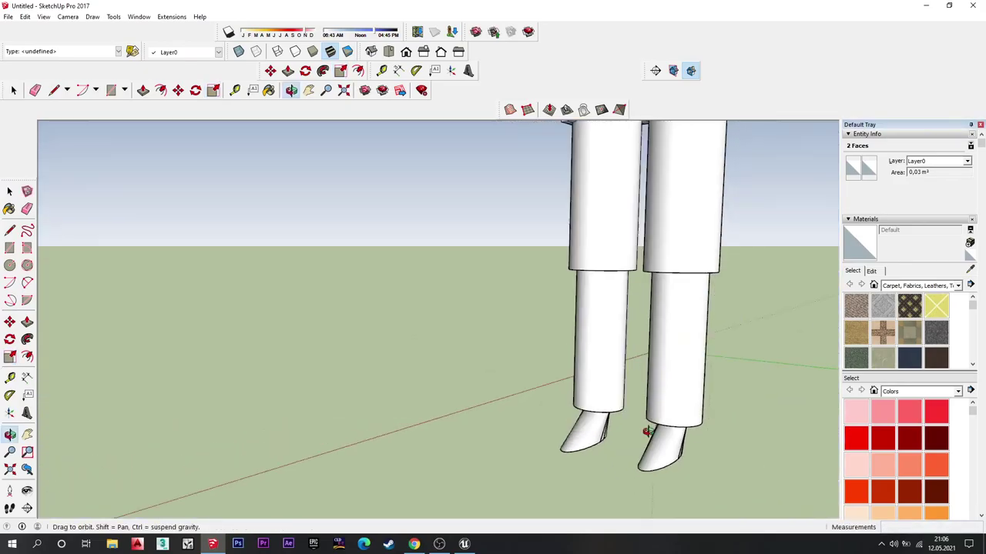
Step: Stretch the feet further along red and widen them along green into pointed feet (about 1.29)
{"action": "scroll", "coordinate": [497, 381], "scroll_direction": "down", "scroll_amount": 3}
{"action": "scroll", "coordinate": [581, 431], "scroll_direction": "up", "scroll_amount": 2}
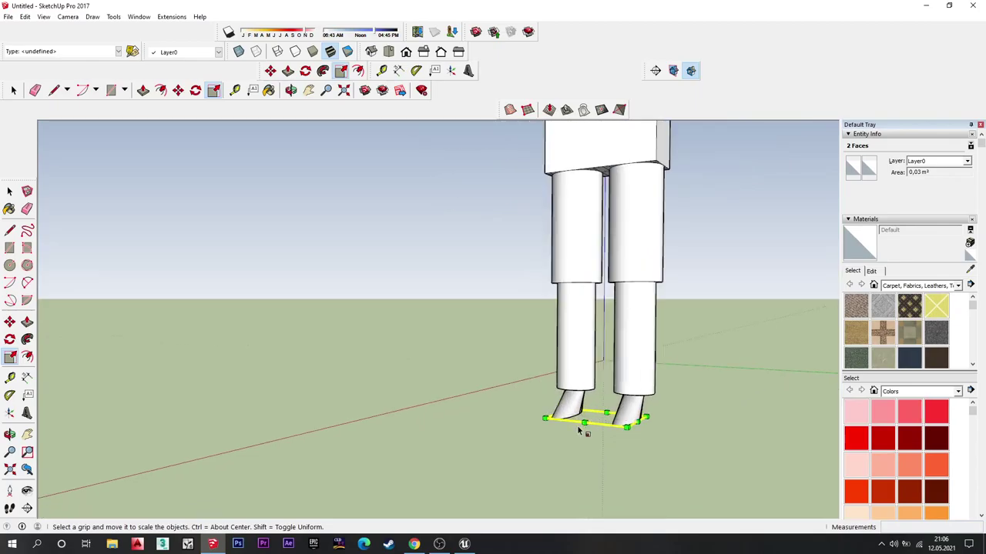
{"action": "left_click_drag", "start_coordinate": [585, 422], "coordinate": [573, 426]}
{"action": "middle_click_drag", "start_coordinate": [619, 432], "coordinate": [640, 451]}
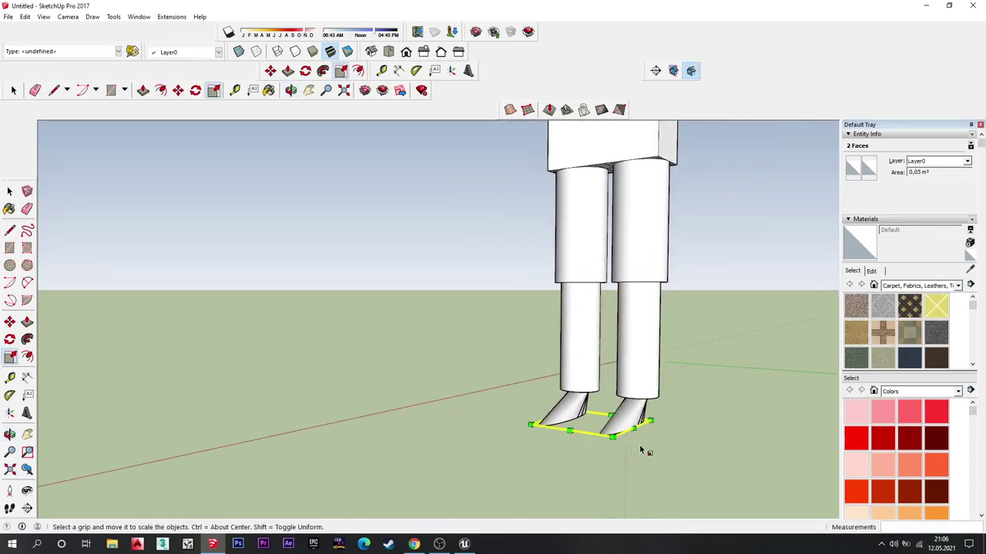
{"action": "left_click_drag", "start_coordinate": [633, 431], "coordinate": [652, 437]}
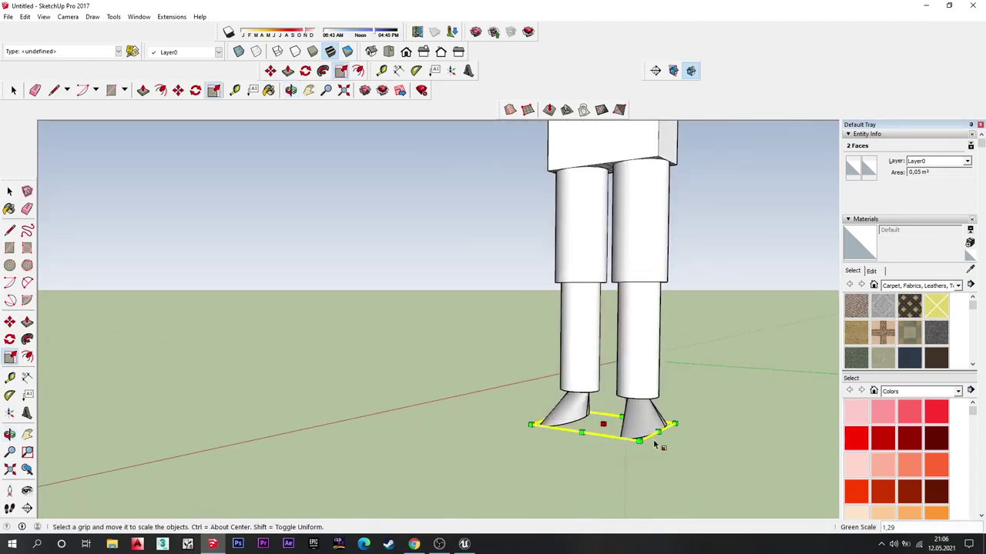
{"action": "mouse_move", "coordinate": [655, 444]}
{"action": "middle_mouse_down"}
{"action": "mouse_move", "coordinate": [632, 433]}
{"action": "mouse_move", "coordinate": [438, 433]}
{"action": "mouse_move", "coordinate": [611, 478]}
{"action": "mouse_move", "coordinate": [522, 336]}
{"action": "mouse_move", "coordinate": [315, 420]}
{"action": "mouse_move", "coordinate": [310, 321]}
{"action": "middle_mouse_up"}
{"action": "key", "text": "space"}
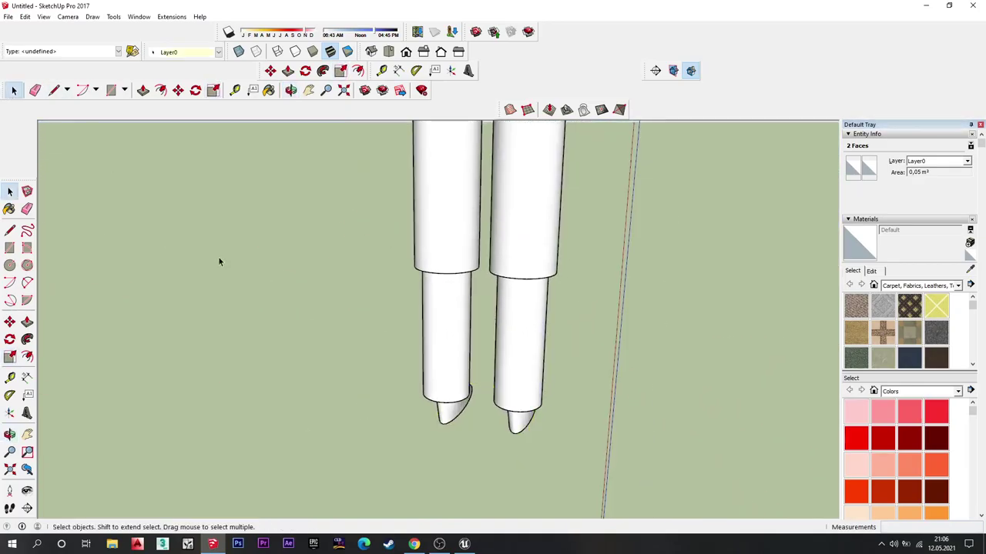
{"action": "mouse_move", "coordinate": [248, 266]}
{"action": "middle_mouse_down"}
{"action": "mouse_move", "coordinate": [456, 378]}
{"action": "mouse_move", "coordinate": [598, 370]}
{"action": "mouse_move", "coordinate": [631, 315]}
{"action": "mouse_move", "coordinate": [562, 356]}
{"action": "mouse_move", "coordinate": [452, 375]}
{"action": "mouse_move", "coordinate": [547, 360]}
{"action": "mouse_move", "coordinate": [493, 348]}
{"action": "mouse_move", "coordinate": [488, 275]}
{"action": "mouse_move", "coordinate": [513, 249]}
{"action": "middle_mouse_up"}
{"action": "scroll", "coordinate": [488, 275], "scroll_direction": "up", "scroll_amount": 3}
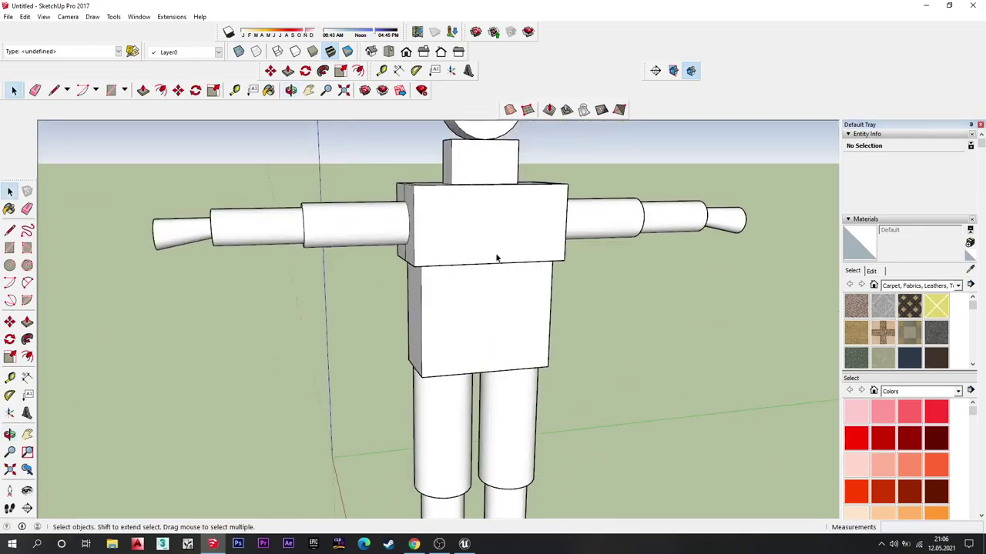
{"action": "scroll", "coordinate": [472, 217], "scroll_direction": "up", "scroll_amount": 1}
{"action": "middle_click_drag", "start_coordinate": [473, 218], "coordinate": [532, 201]}
{"action": "scroll", "coordinate": [486, 270], "scroll_direction": "up", "scroll_amount": 2}
{"action": "left_click", "coordinate": [483, 267]}
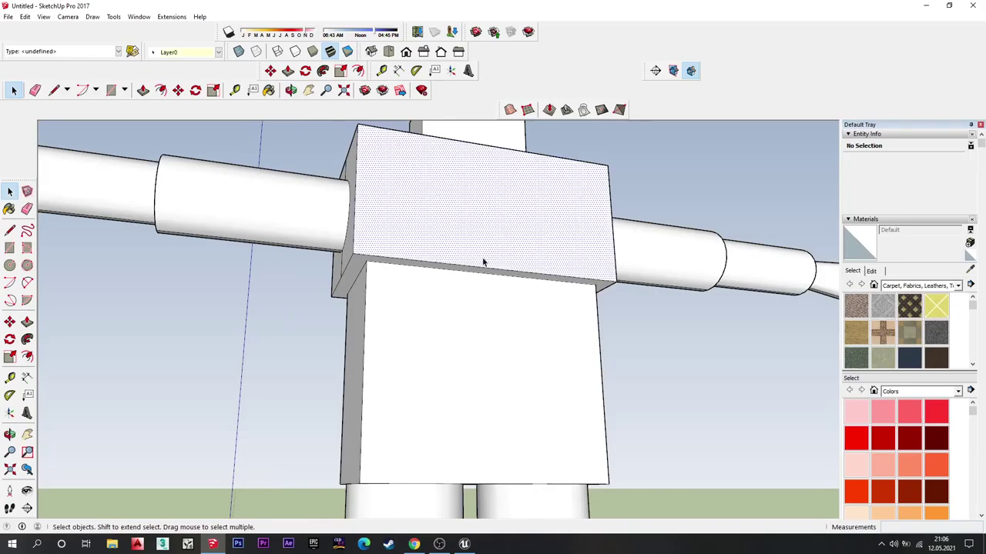
{"action": "left_click", "coordinate": [480, 270]}
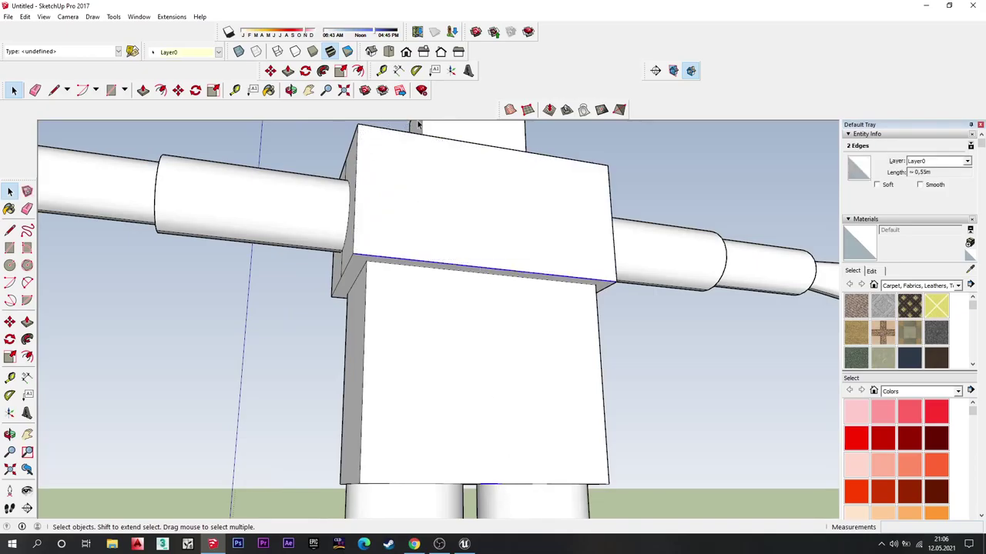
{"action": "left_click", "coordinate": [511, 110]}
{"action": "mouse_move", "coordinate": [484, 154]}
{"action": "middle_mouse_down"}
{"action": "mouse_move", "coordinate": [493, 357]}
{"action": "mouse_move", "coordinate": [530, 220]}
{"action": "middle_mouse_up"}
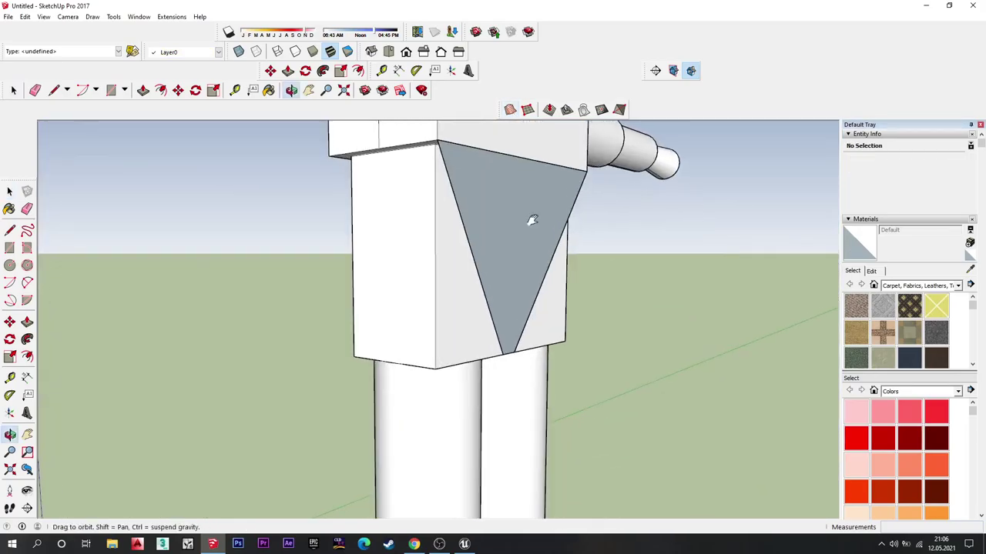
{"action": "key", "text": "ctrl+z"}
{"action": "middle_click_drag", "start_coordinate": [568, 262], "coordinate": [365, 248]}
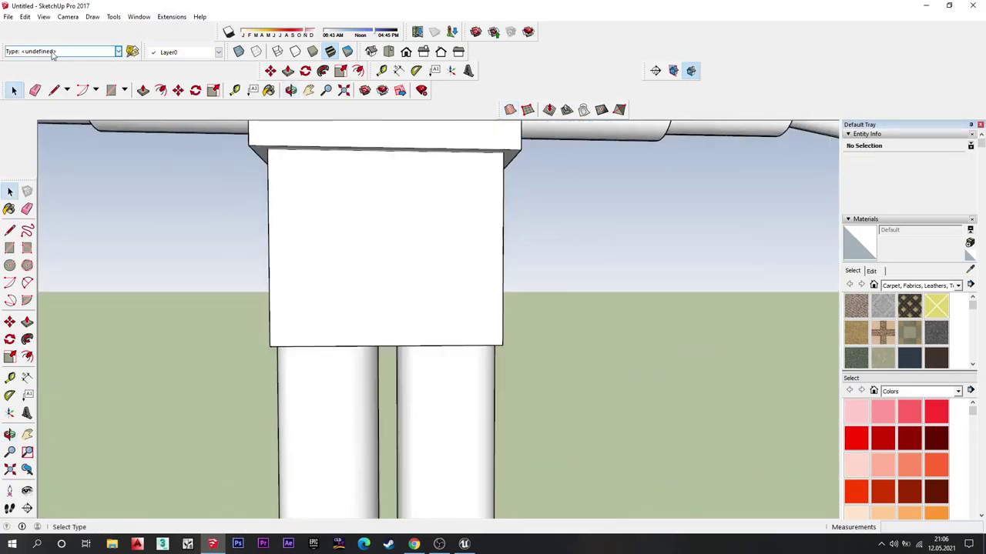
{"action": "left_click", "coordinate": [341, 149]}
{"action": "middle_click_drag", "start_coordinate": [341, 150], "coordinate": [433, 120]}
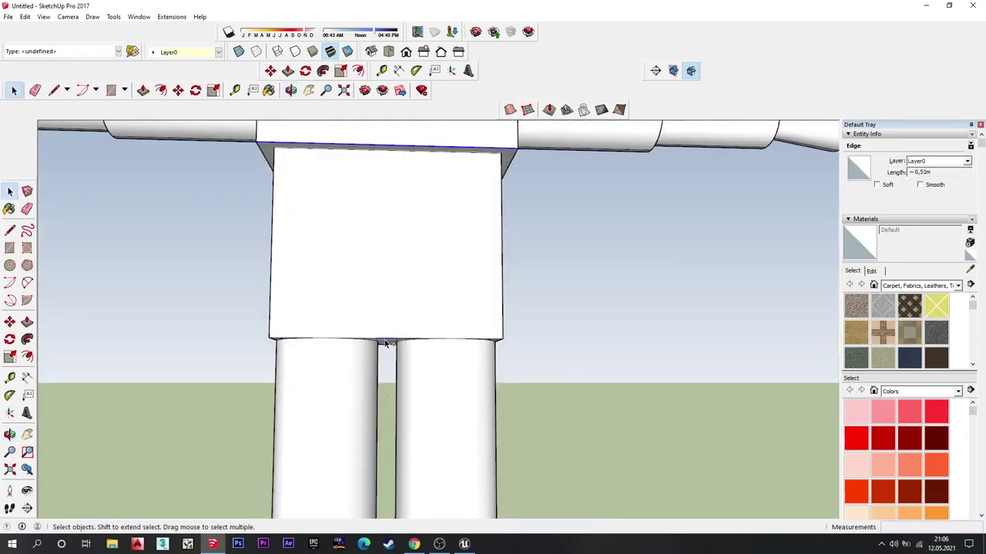
{"action": "left_click", "coordinate": [387, 343], "text": "shift"}
{"action": "middle_click_drag", "start_coordinate": [391, 290], "coordinate": [373, 313]}
{"action": "scroll", "coordinate": [254, 331], "scroll_direction": "up", "scroll_amount": 3}
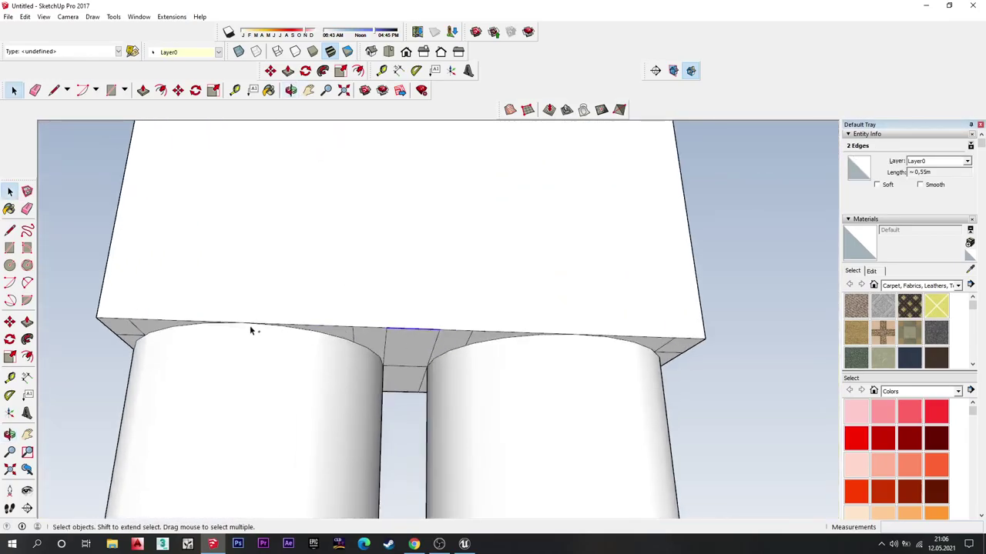
{"action": "scroll", "coordinate": [193, 328], "scroll_direction": "up", "scroll_amount": 2}
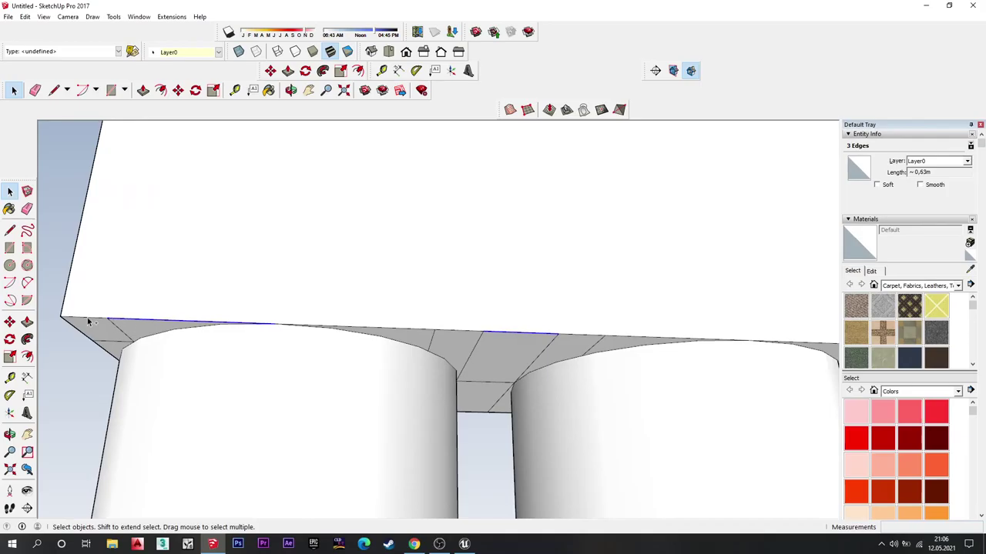
{"action": "left_click", "coordinate": [398, 329], "text": "shift"}
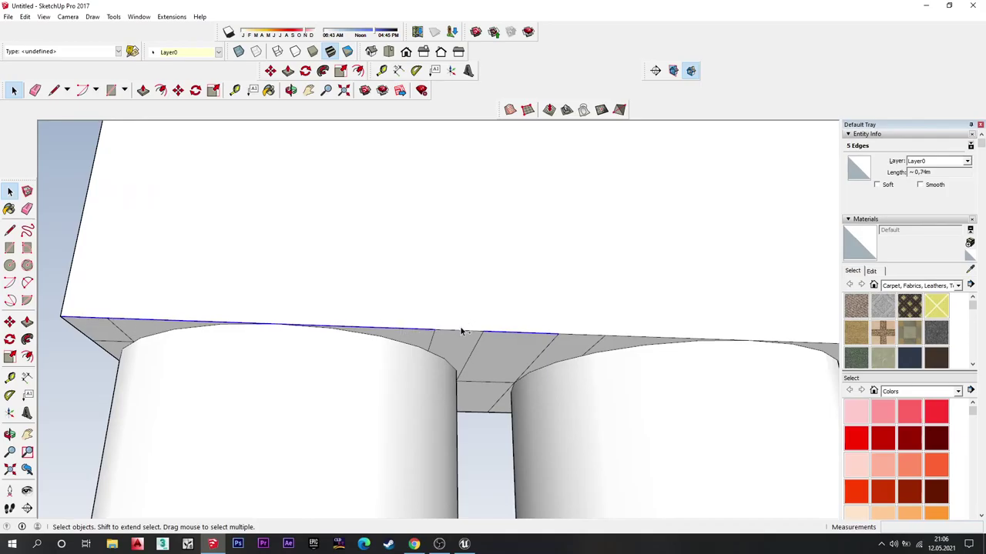
{"action": "left_click", "coordinate": [583, 336], "text": "shift"}
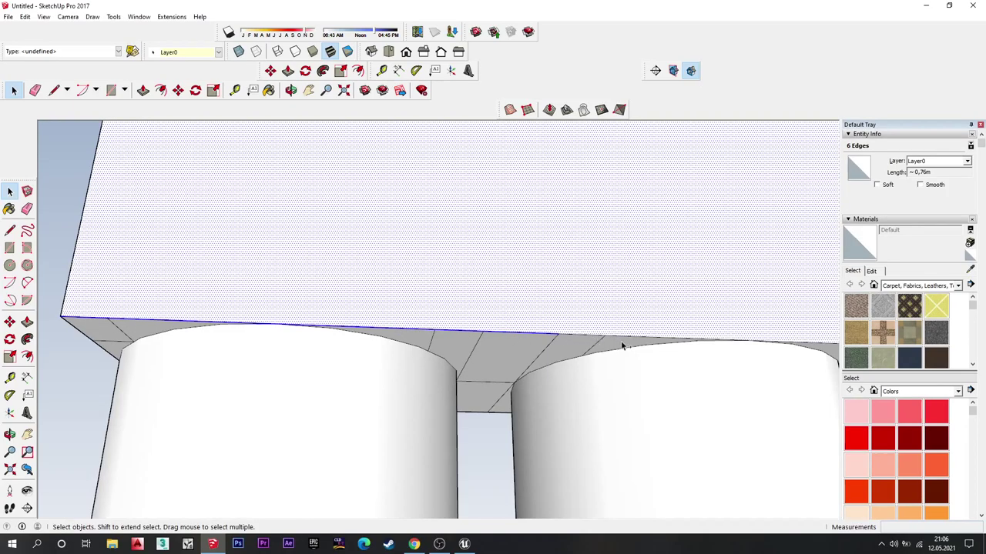
{"action": "scroll", "coordinate": [700, 300], "scroll_direction": "down", "scroll_amount": 3}
{"action": "scroll", "coordinate": [680, 298], "scroll_direction": "down", "scroll_amount": 2}
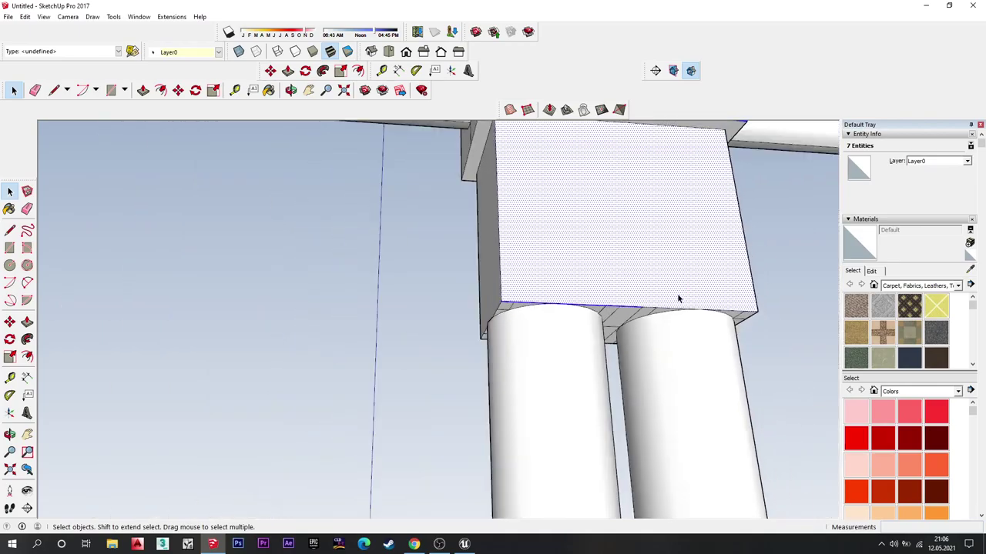
{"action": "scroll", "coordinate": [678, 295], "scroll_direction": "down", "scroll_amount": 2}
{"action": "mouse_move", "coordinate": [335, 330]}
{"action": "middle_mouse_down"}
{"action": "mouse_move", "coordinate": [457, 383]}
{"action": "mouse_move", "coordinate": [601, 315]}
{"action": "mouse_move", "coordinate": [439, 292]}
{"action": "mouse_move", "coordinate": [573, 292]}
{"action": "mouse_move", "coordinate": [384, 347]}
{"action": "mouse_move", "coordinate": [391, 303]}
{"action": "middle_mouse_up"}
{"action": "scroll", "coordinate": [457, 382], "scroll_direction": "down", "scroll_amount": 5}
{"action": "scroll", "coordinate": [391, 304], "scroll_direction": "up", "scroll_amount": 2}
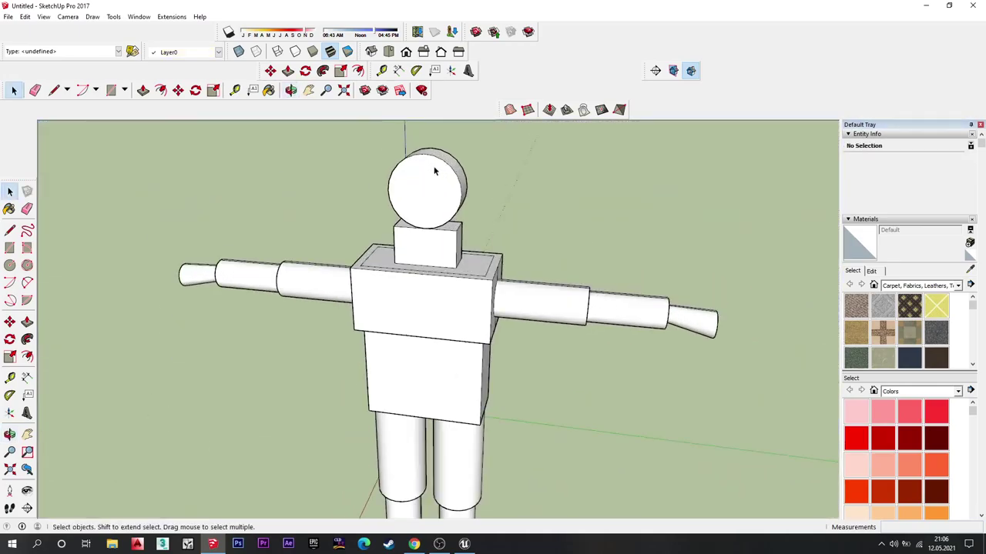
{"action": "scroll", "coordinate": [409, 211], "scroll_direction": "up", "scroll_amount": 2}
{"action": "scroll", "coordinate": [452, 164], "scroll_direction": "up", "scroll_amount": 2}
{"action": "mouse_move", "coordinate": [452, 163]}
{"action": "middle_mouse_down"}
{"action": "mouse_move", "coordinate": [479, 246]}
{"action": "mouse_move", "coordinate": [466, 258]}
{"action": "middle_mouse_up"}
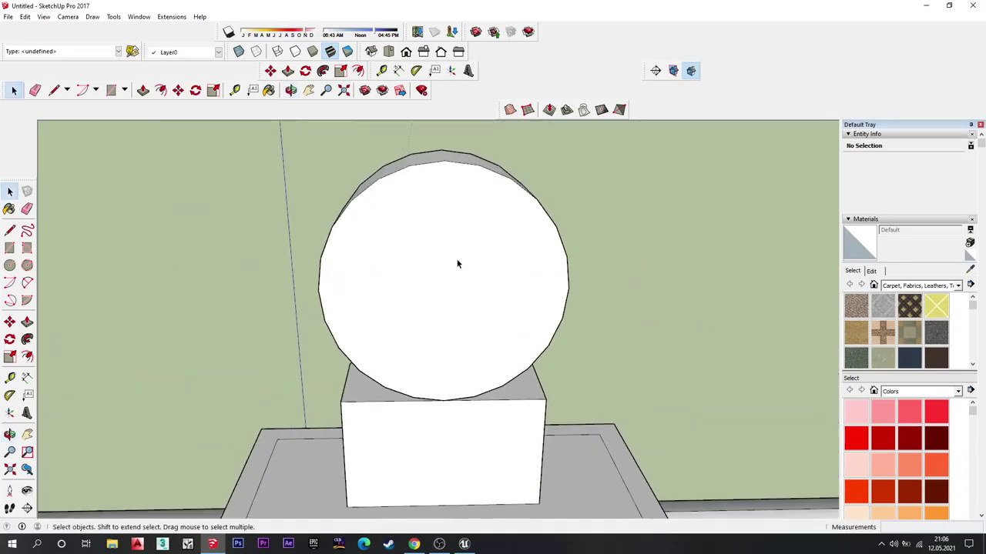
Step: Draw two matching eye circles and a mouth rectangle on the head's face
{"action": "left_click", "coordinate": [7, 265]}
{"action": "left_click", "coordinate": [384, 254]}
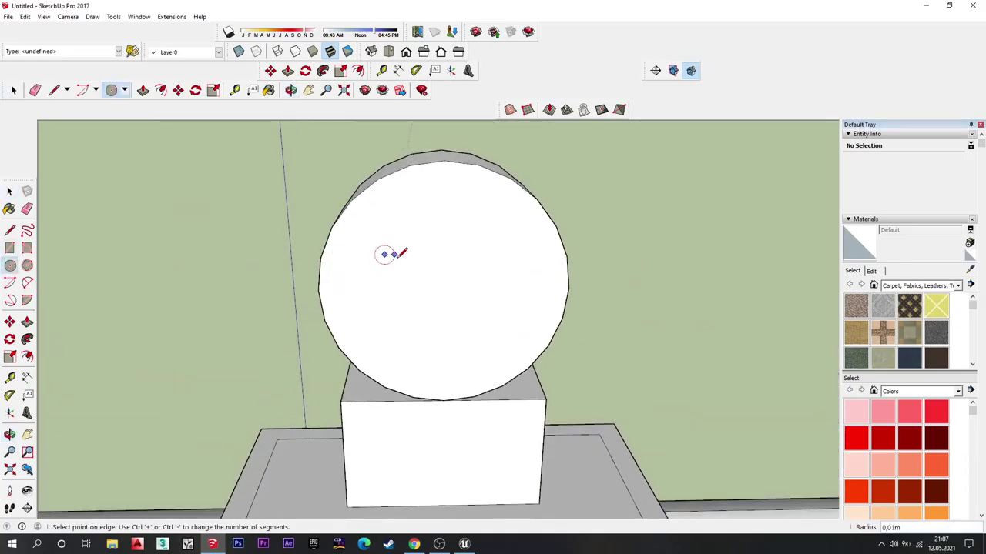
{"action": "left_click", "coordinate": [500, 254]}
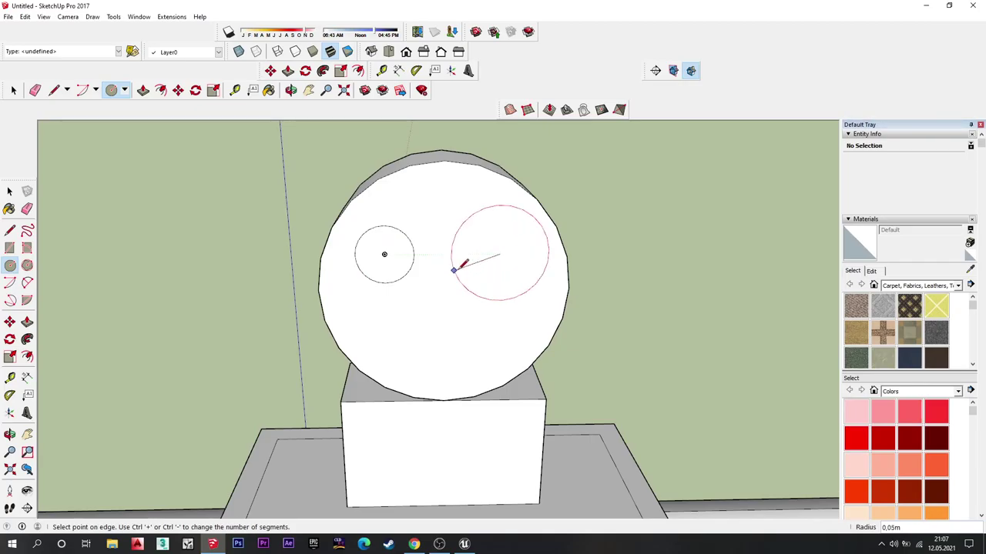
{"action": "left_click", "coordinate": [474, 257]}
{"action": "scroll", "coordinate": [451, 224], "scroll_direction": "up", "scroll_amount": 1}
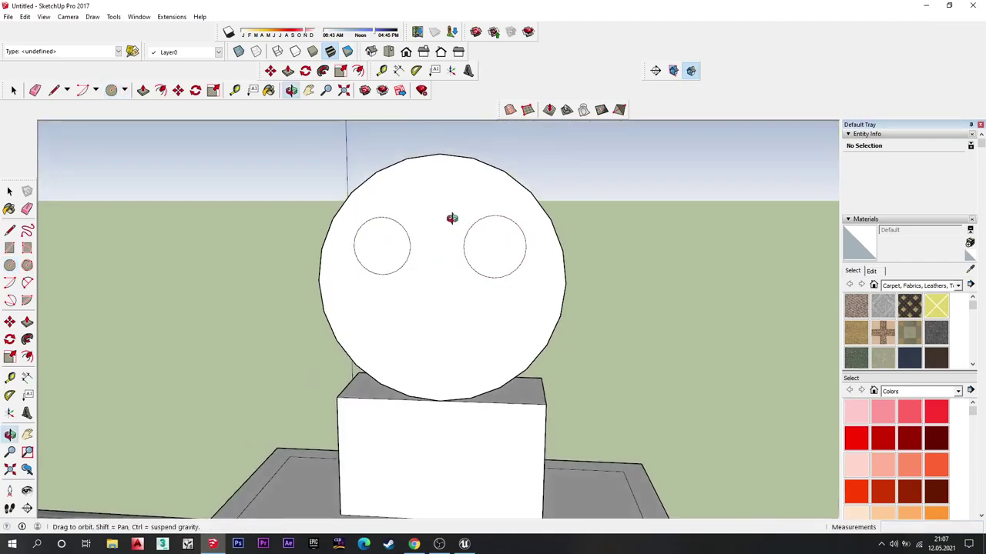
{"action": "scroll", "coordinate": [468, 231], "scroll_direction": "up", "scroll_amount": 2}
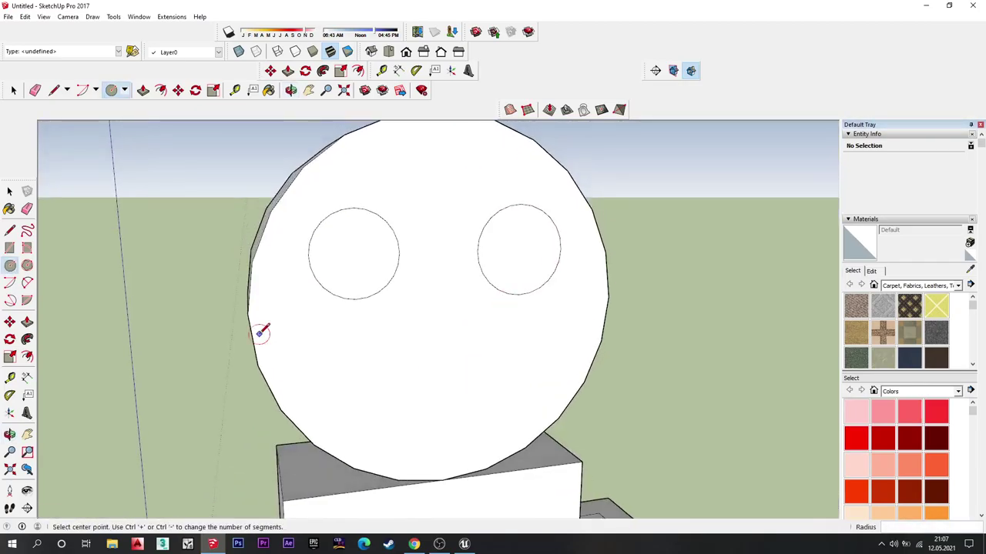
{"action": "left_click", "coordinate": [9, 248]}
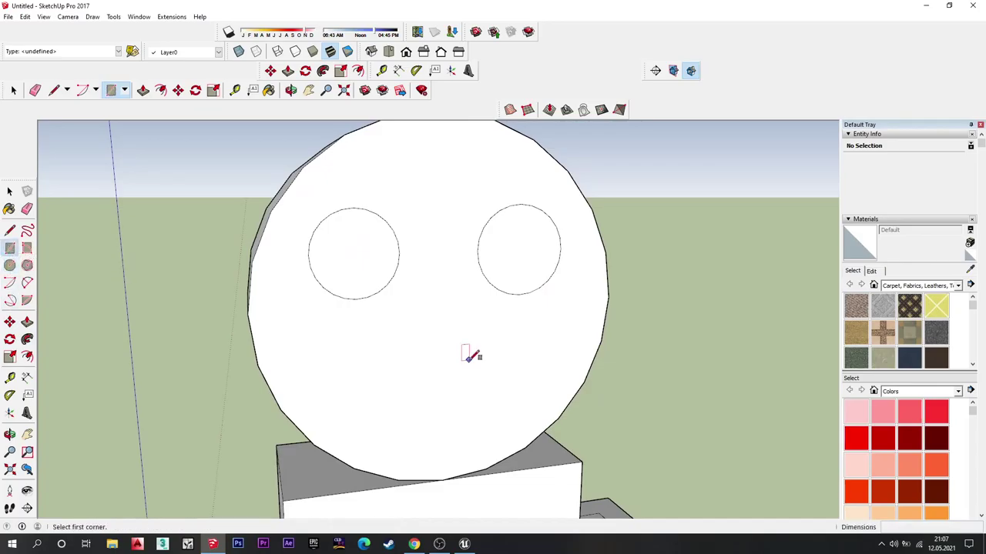
{"action": "left_click", "coordinate": [390, 368]}
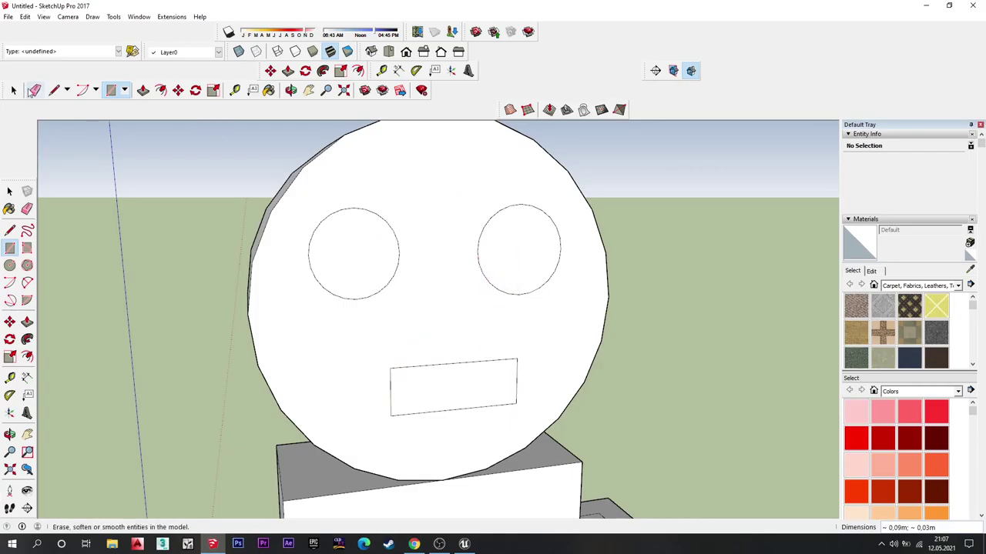
Step: Push both eyes and the mouth into the head by the same depth
{"action": "left_click", "coordinate": [143, 90]}
{"action": "left_click", "coordinate": [339, 262]}
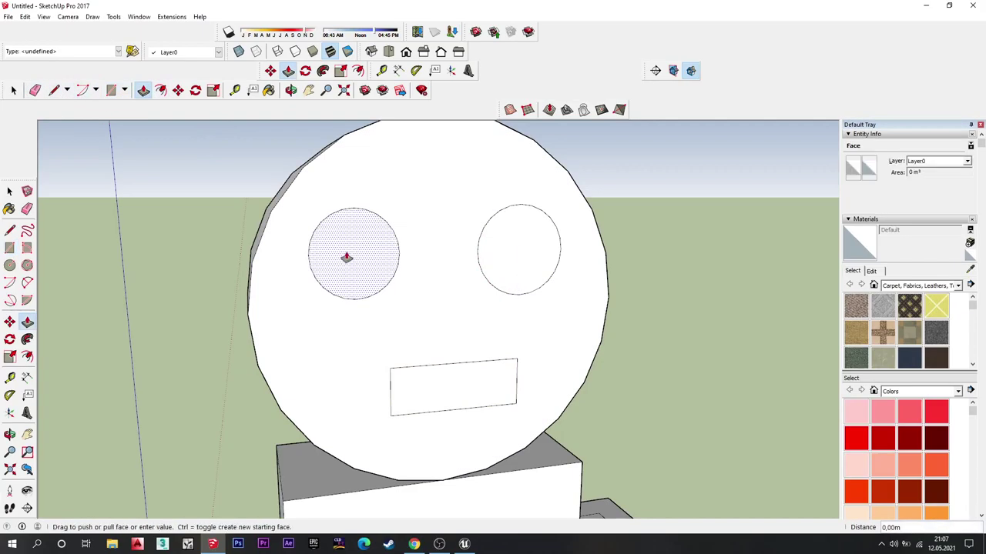
{"action": "left_click", "coordinate": [345, 257]}
{"action": "double_click", "coordinate": [498, 249]}
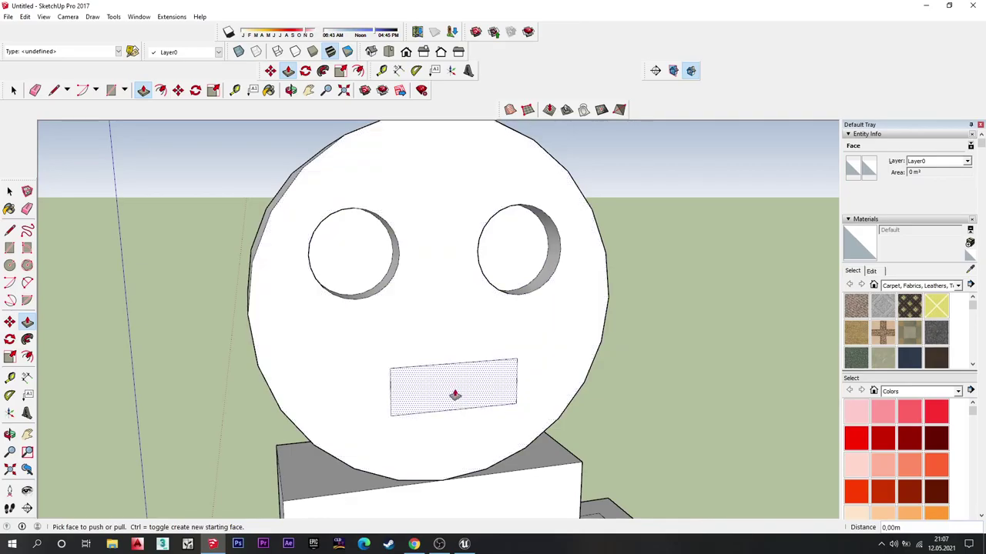
{"action": "double_click", "coordinate": [453, 396]}
{"action": "middle_click_drag", "start_coordinate": [470, 365], "coordinate": [557, 352]}
Step: Orbit and zoom to check the recesses, framing the whole robot with both arms
{"action": "scroll", "coordinate": [546, 361], "scroll_direction": "down", "scroll_amount": 4}
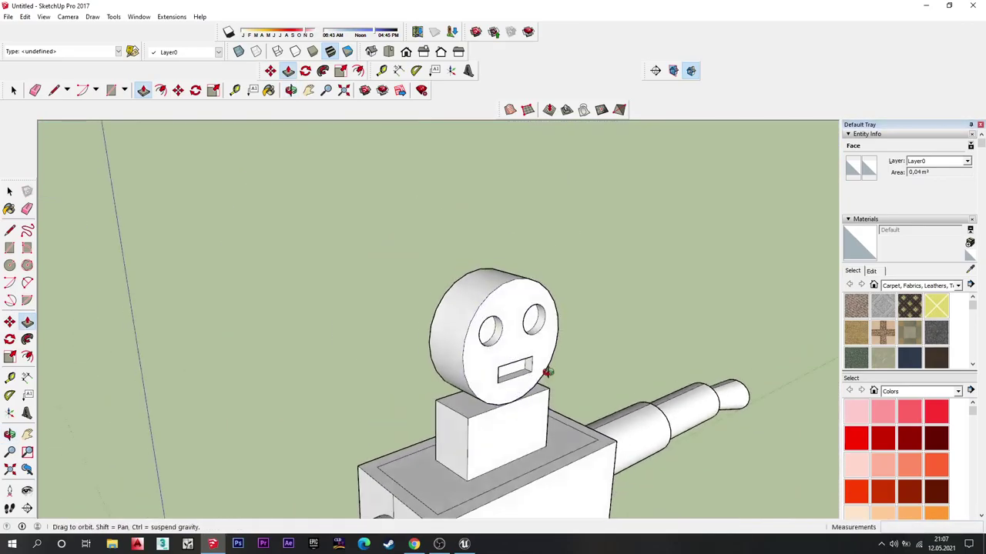
{"action": "left_click_drag", "start_coordinate": [544, 378], "coordinate": [431, 90]}
{"action": "scroll", "coordinate": [400, 260], "scroll_direction": "up", "scroll_amount": 2}
{"action": "mouse_move", "coordinate": [399, 260]}
{"action": "middle_mouse_down"}
{"action": "mouse_move", "coordinate": [451, 254]}
{"action": "mouse_move", "coordinate": [411, 228]}
{"action": "mouse_move", "coordinate": [393, 232]}
{"action": "middle_mouse_up"}
{"action": "left_click_drag", "start_coordinate": [393, 232], "coordinate": [325, 259]}
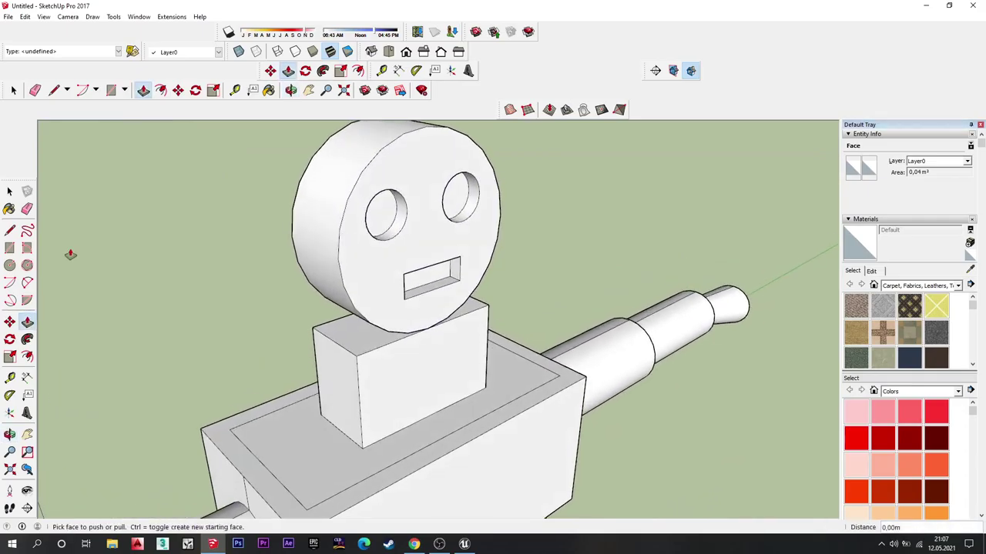
{"action": "left_click", "coordinate": [9, 264]}
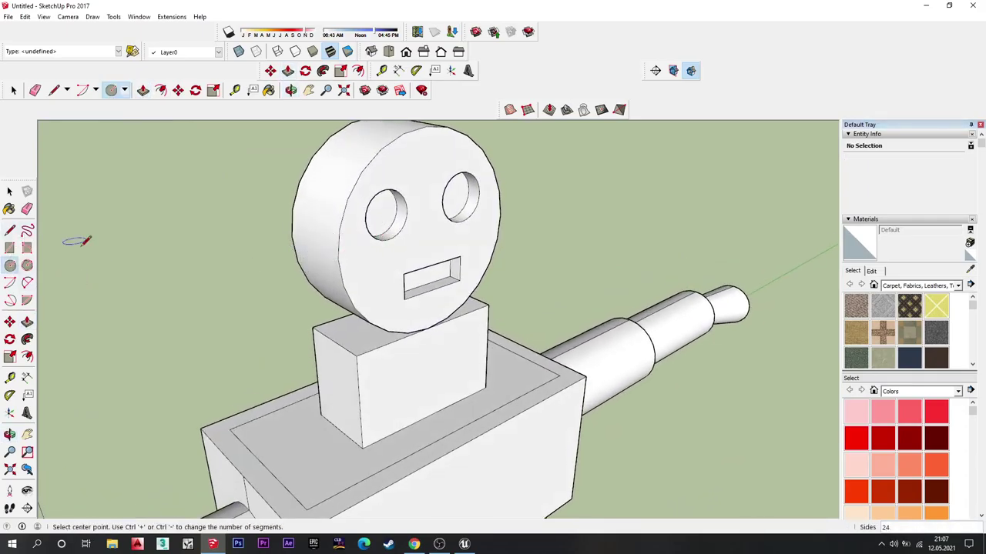
{"action": "middle_click_drag", "start_coordinate": [562, 288], "coordinate": [462, 275]}
{"action": "scroll", "coordinate": [455, 308], "scroll_direction": "down", "scroll_amount": 3}
{"action": "mouse_move", "coordinate": [455, 308]}
{"action": "middle_mouse_down"}
{"action": "mouse_move", "coordinate": [319, 297]}
{"action": "mouse_move", "coordinate": [799, 413]}
{"action": "middle_mouse_up"}
Step: Pick red Color A06 and paint the front and near-side torso faces
{"action": "left_click", "coordinate": [883, 446]}
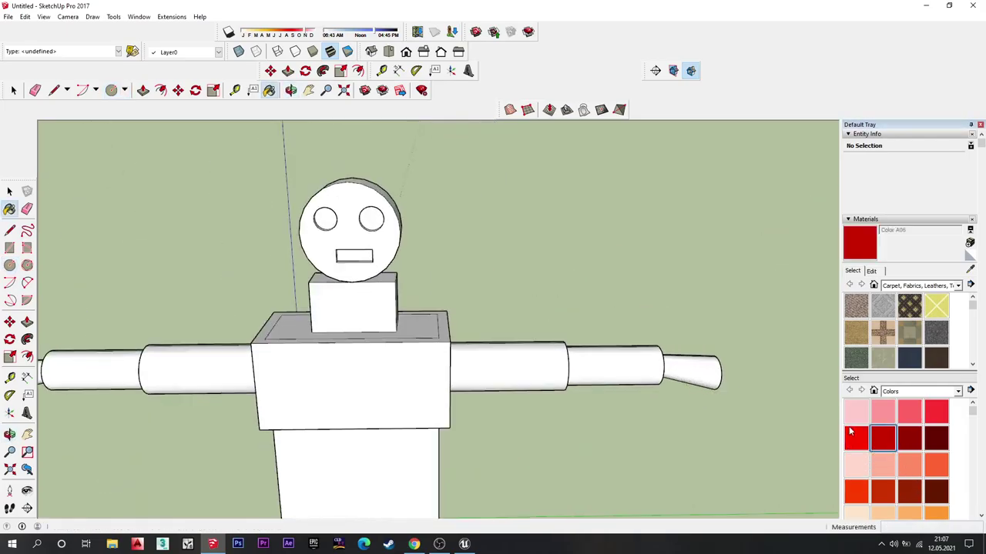
{"action": "scroll", "coordinate": [341, 374], "scroll_direction": "up", "scroll_amount": 3}
{"action": "left_click", "coordinate": [513, 295]}
{"action": "left_click", "coordinate": [438, 226]}
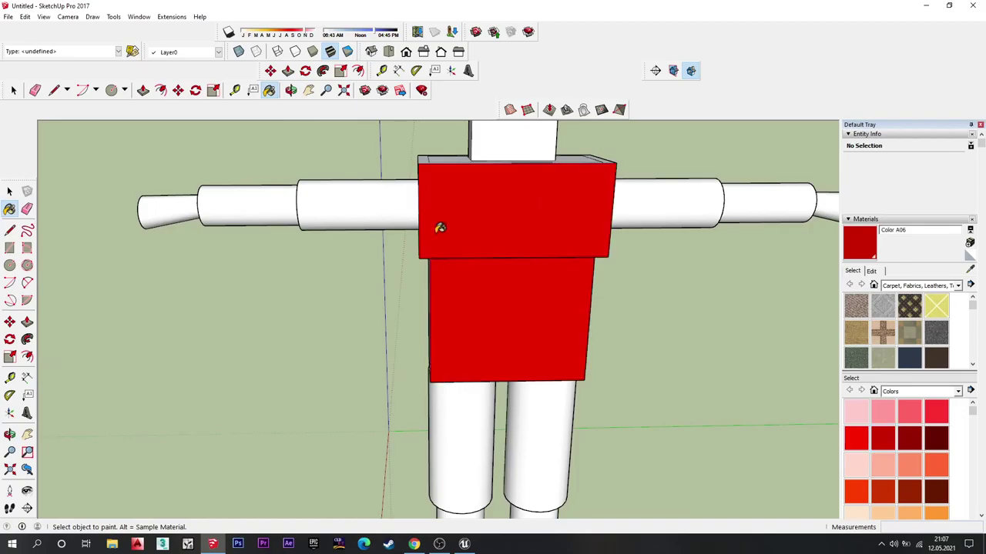
{"action": "middle_click_drag", "start_coordinate": [438, 227], "coordinate": [466, 217]}
{"action": "left_click", "coordinate": [455, 235]}
{"action": "left_click", "coordinate": [437, 277]}
Step: Paint the torso faces on the robot's other side red
{"action": "middle_click_drag", "start_coordinate": [437, 278], "coordinate": [796, 259]}
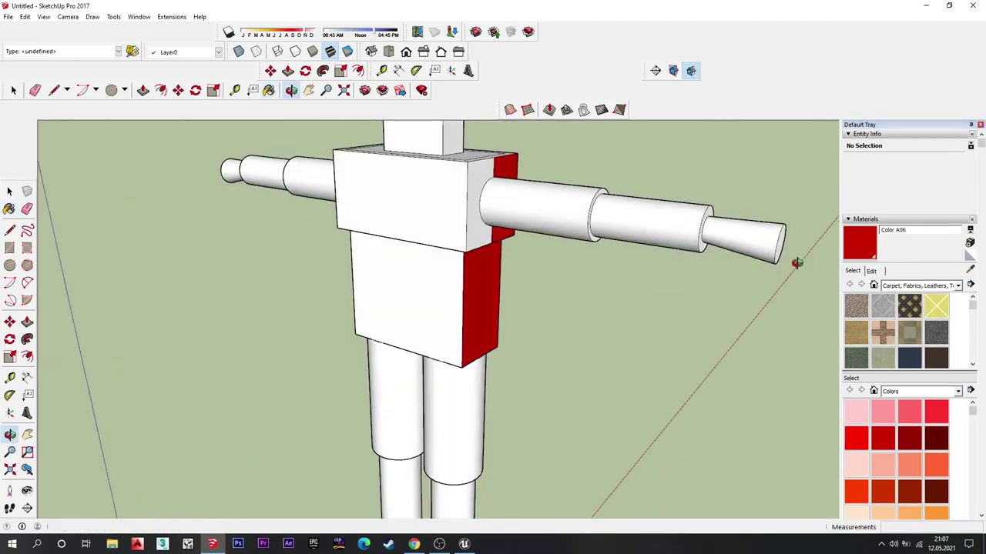
{"action": "left_click", "coordinate": [486, 184]}
{"action": "left_click", "coordinate": [432, 215]}
{"action": "left_click", "coordinate": [385, 286]}
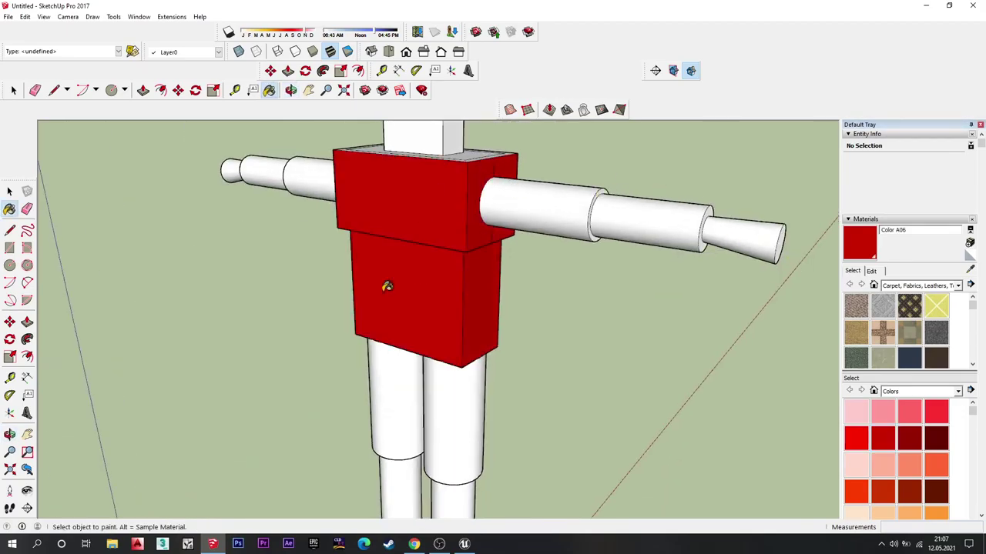
{"action": "mouse_move", "coordinate": [385, 286]}
{"action": "middle_mouse_down"}
{"action": "mouse_move", "coordinate": [555, 255]}
{"action": "mouse_move", "coordinate": [443, 301]}
{"action": "middle_mouse_up"}
{"action": "left_click", "coordinate": [396, 258]}
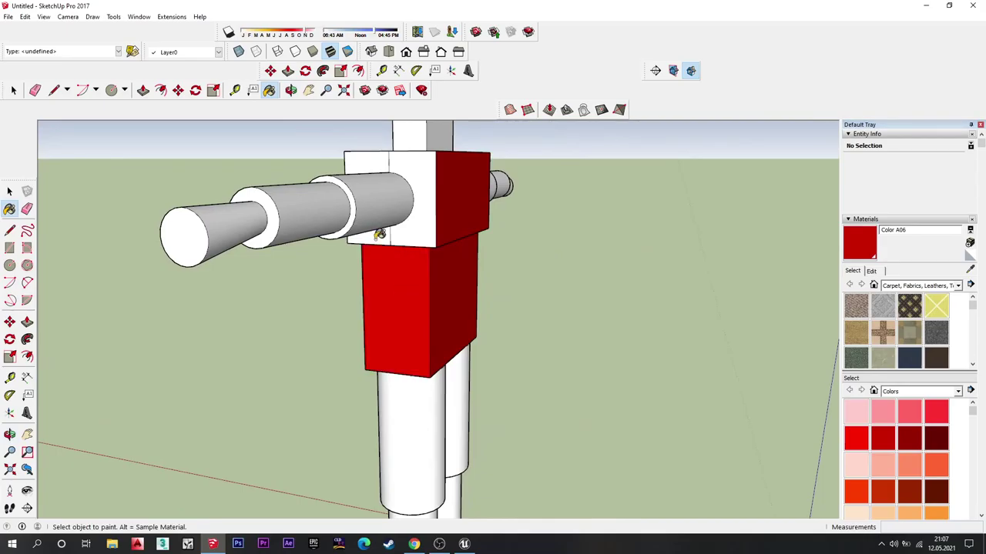
{"action": "left_click", "coordinate": [378, 234]}
Step: Orbit and zoom to a front-on view to check the red torso
{"action": "mouse_move", "coordinate": [457, 193]}
{"action": "middle_mouse_down"}
{"action": "mouse_move", "coordinate": [473, 297]}
{"action": "mouse_move", "coordinate": [447, 217]}
{"action": "mouse_move", "coordinate": [478, 213]}
{"action": "middle_mouse_up"}
{"action": "scroll", "coordinate": [473, 298], "scroll_direction": "down", "scroll_amount": 5}
{"action": "scroll", "coordinate": [477, 213], "scroll_direction": "up", "scroll_amount": 2}
{"action": "middle_click_drag", "start_coordinate": [400, 260], "coordinate": [409, 282]}
{"action": "scroll", "coordinate": [504, 279], "scroll_direction": "up", "scroll_amount": 2}
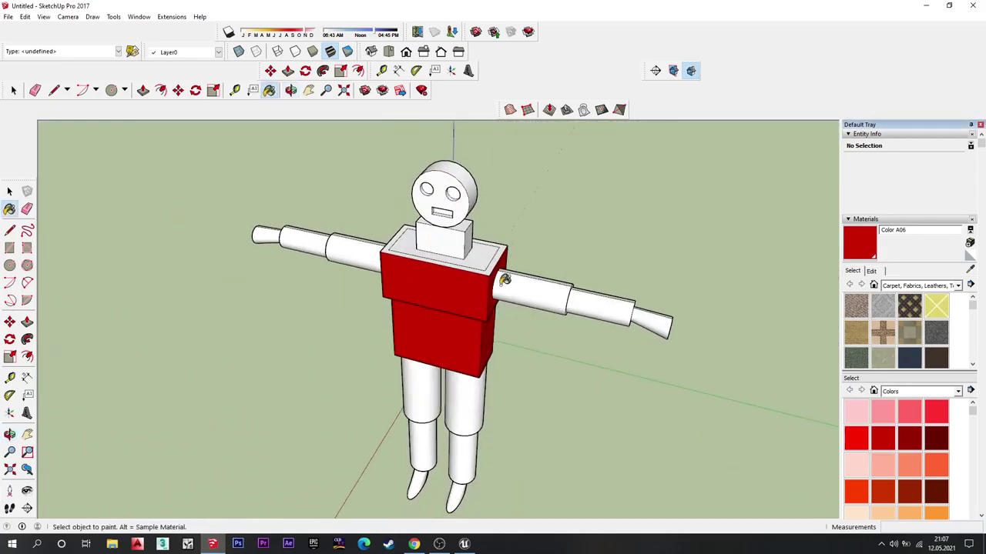
{"action": "scroll", "coordinate": [504, 279], "scroll_direction": "up", "scroll_amount": 2}
{"action": "mouse_move", "coordinate": [502, 259]}
{"action": "middle_mouse_down"}
{"action": "mouse_move", "coordinate": [534, 217]}
{"action": "mouse_move", "coordinate": [432, 341]}
{"action": "mouse_move", "coordinate": [515, 181]}
{"action": "middle_mouse_up"}
{"action": "scroll", "coordinate": [432, 342], "scroll_direction": "down", "scroll_amount": 3}
{"action": "scroll", "coordinate": [411, 288], "scroll_direction": "up", "scroll_amount": 2}
{"action": "scroll", "coordinate": [412, 288], "scroll_direction": "up", "scroll_amount": 2}
{"action": "left_click", "coordinate": [36, 90]}
{"action": "scroll", "coordinate": [400, 234], "scroll_direction": "up", "scroll_amount": 2}
{"action": "scroll", "coordinate": [415, 236], "scroll_direction": "up", "scroll_amount": 2}
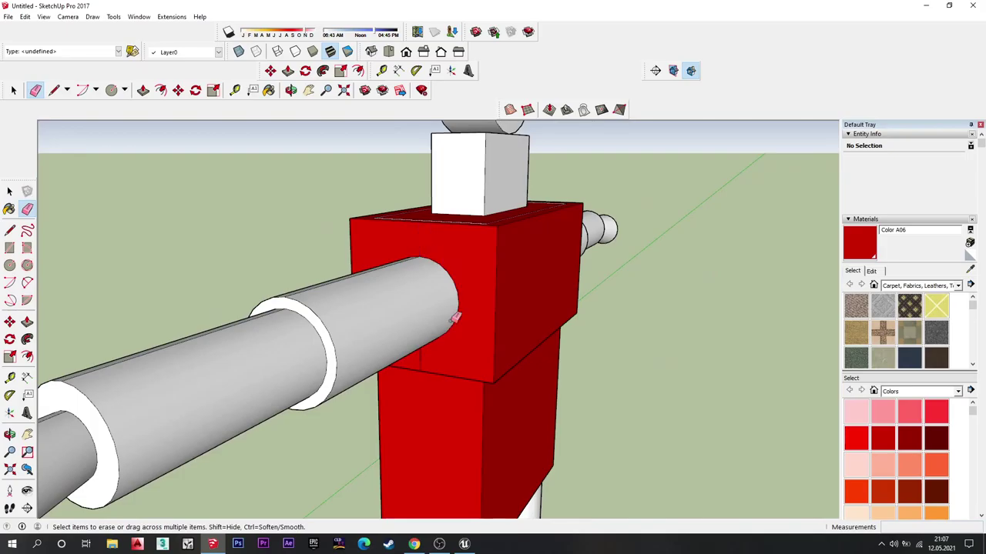
Step: Orbit around and beneath the torso to inspect where it meets the legs
{"action": "mouse_move", "coordinate": [559, 268]}
{"action": "middle_mouse_down"}
{"action": "mouse_move", "coordinate": [227, 319]}
{"action": "mouse_move", "coordinate": [425, 249]}
{"action": "middle_mouse_up"}
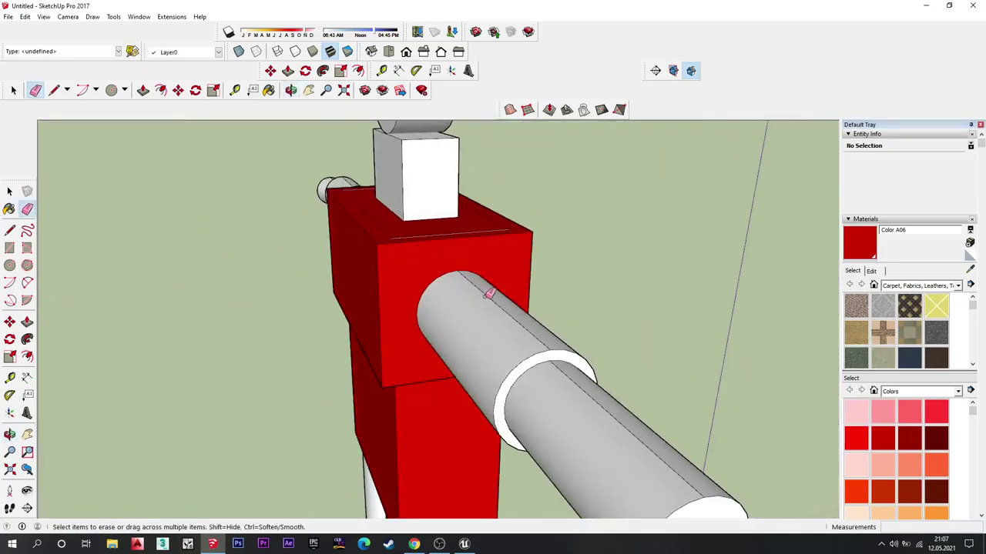
{"action": "middle_click_drag", "start_coordinate": [468, 308], "coordinate": [490, 244]}
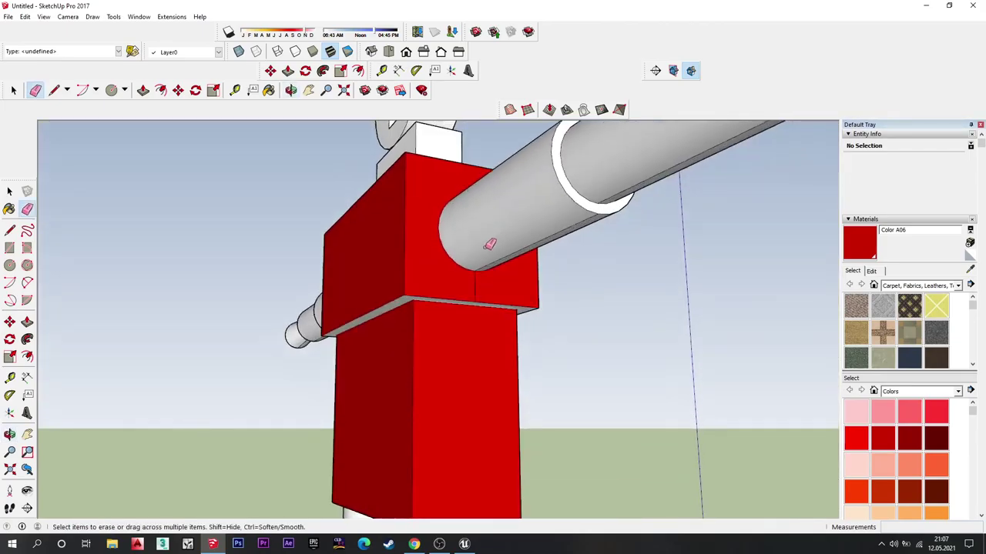
{"action": "middle_click_drag", "start_coordinate": [456, 308], "coordinate": [426, 367]}
{"action": "scroll", "coordinate": [427, 367], "scroll_direction": "down", "scroll_amount": 3}
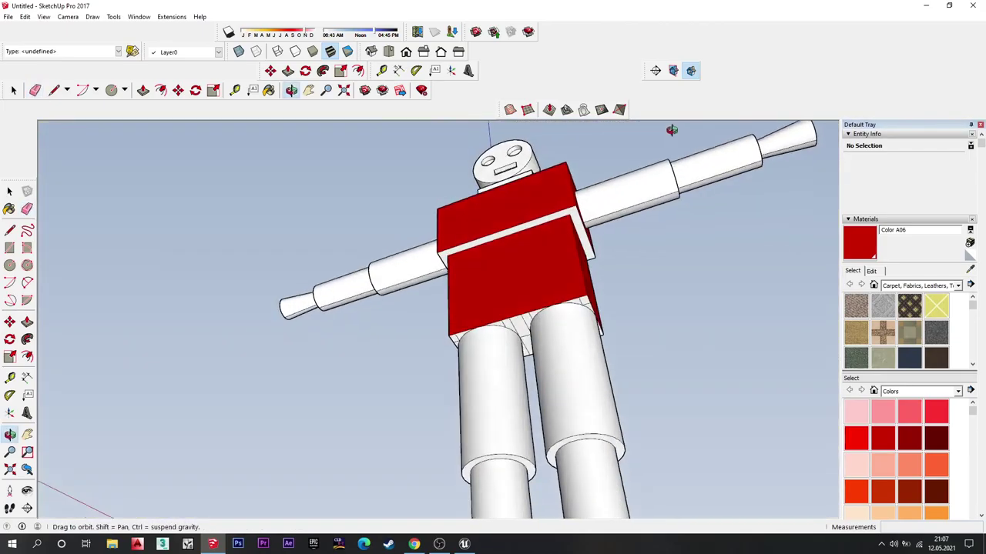
{"action": "scroll", "coordinate": [462, 323], "scroll_direction": "up", "scroll_amount": 3}
{"action": "scroll", "coordinate": [514, 268], "scroll_direction": "up", "scroll_amount": 2}
{"action": "mouse_move", "coordinate": [514, 268]}
{"action": "middle_mouse_down"}
{"action": "mouse_move", "coordinate": [501, 343]}
{"action": "mouse_move", "coordinate": [586, 286]}
{"action": "middle_mouse_up"}
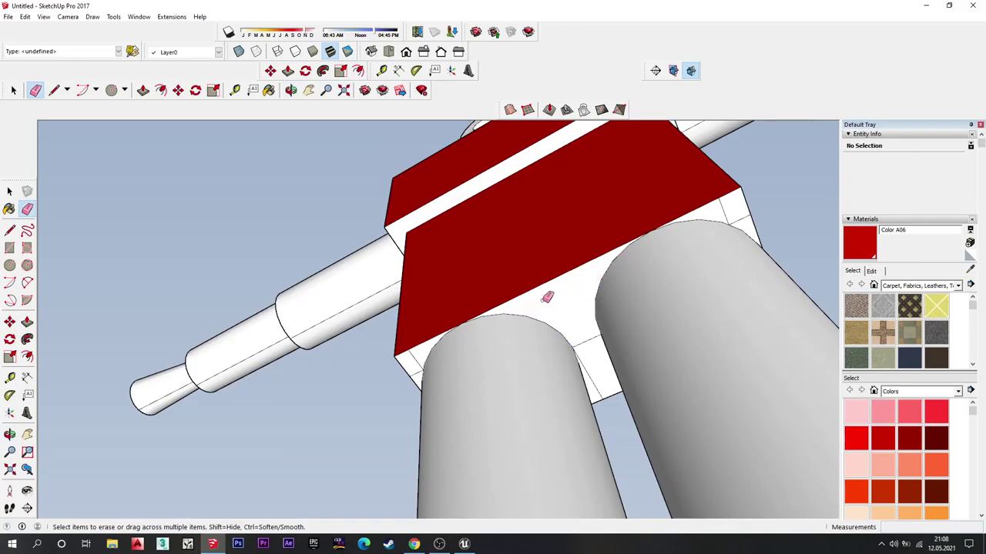
{"action": "mouse_move", "coordinate": [593, 372]}
{"action": "middle_mouse_down"}
{"action": "mouse_move", "coordinate": [555, 315]}
{"action": "mouse_move", "coordinate": [441, 389]}
{"action": "middle_mouse_up"}
{"action": "mouse_move", "coordinate": [450, 356]}
{"action": "middle_mouse_down"}
{"action": "mouse_move", "coordinate": [524, 336]}
{"action": "mouse_move", "coordinate": [530, 408]}
{"action": "mouse_move", "coordinate": [385, 377]}
{"action": "mouse_move", "coordinate": [467, 295]}
{"action": "mouse_move", "coordinate": [369, 324]}
{"action": "middle_mouse_up"}
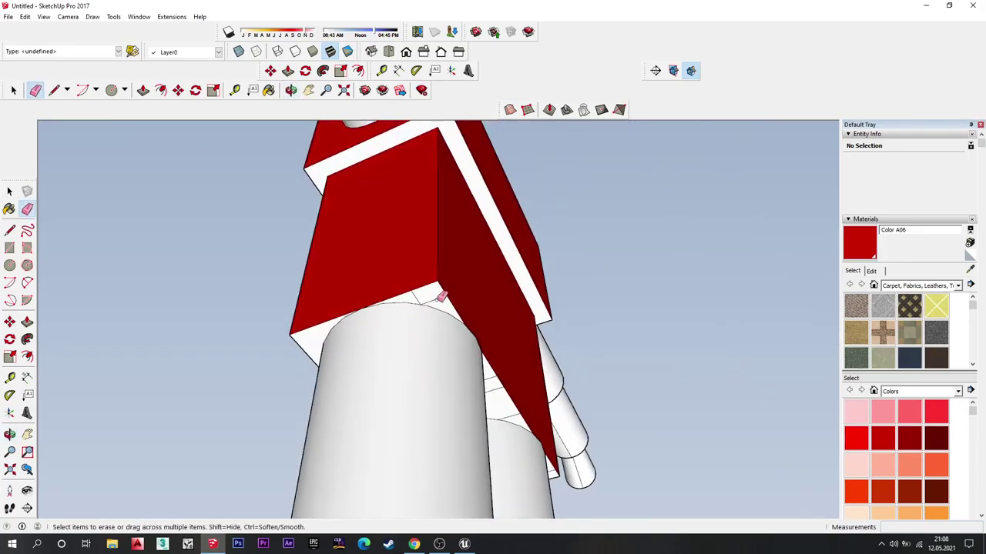
{"action": "mouse_move", "coordinate": [476, 317]}
{"action": "middle_mouse_down"}
{"action": "mouse_move", "coordinate": [434, 334]}
{"action": "mouse_move", "coordinate": [456, 359]}
{"action": "mouse_move", "coordinate": [472, 359]}
{"action": "mouse_move", "coordinate": [425, 440]}
{"action": "mouse_move", "coordinate": [378, 390]}
{"action": "mouse_move", "coordinate": [390, 363]}
{"action": "middle_mouse_up"}
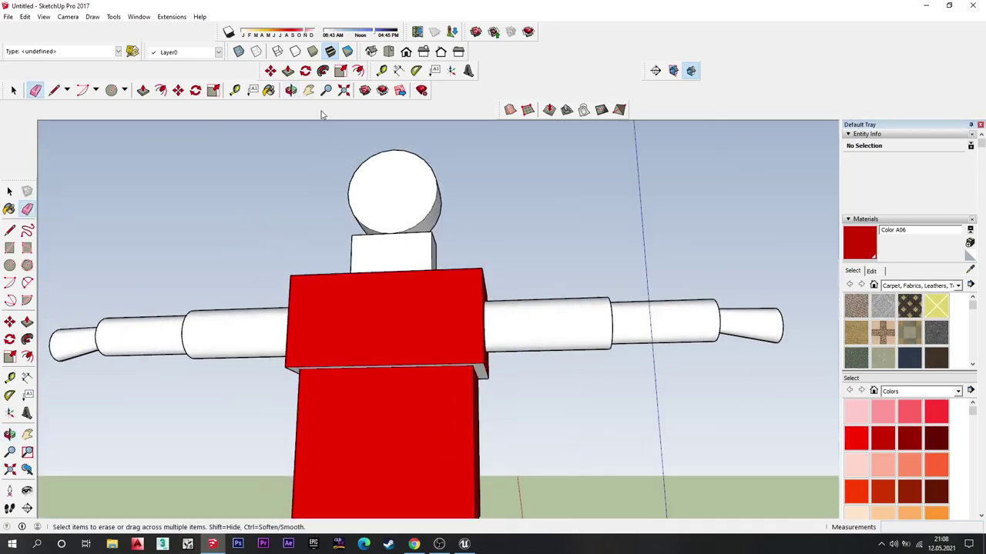
Step: Paint the white band under the torso red
{"action": "mouse_move", "coordinate": [385, 249]}
{"action": "middle_mouse_down"}
{"action": "mouse_move", "coordinate": [451, 210]}
{"action": "mouse_move", "coordinate": [425, 310]}
{"action": "middle_mouse_up"}
{"action": "left_click", "coordinate": [414, 262]}
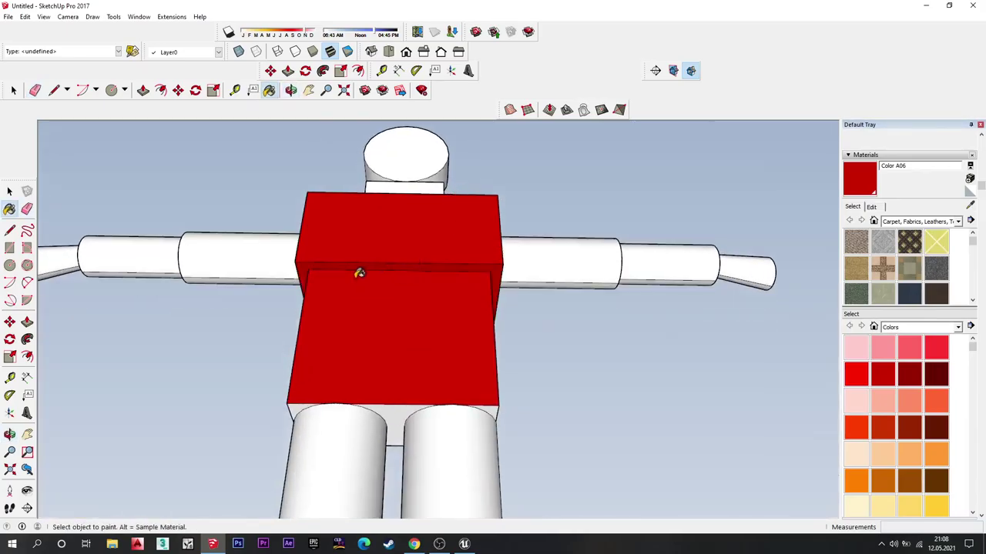
{"action": "mouse_move", "coordinate": [413, 264]}
{"action": "middle_mouse_down"}
{"action": "mouse_move", "coordinate": [408, 308]}
{"action": "mouse_move", "coordinate": [605, 363]}
{"action": "mouse_move", "coordinate": [525, 282]}
{"action": "mouse_move", "coordinate": [522, 321]}
{"action": "middle_mouse_up"}
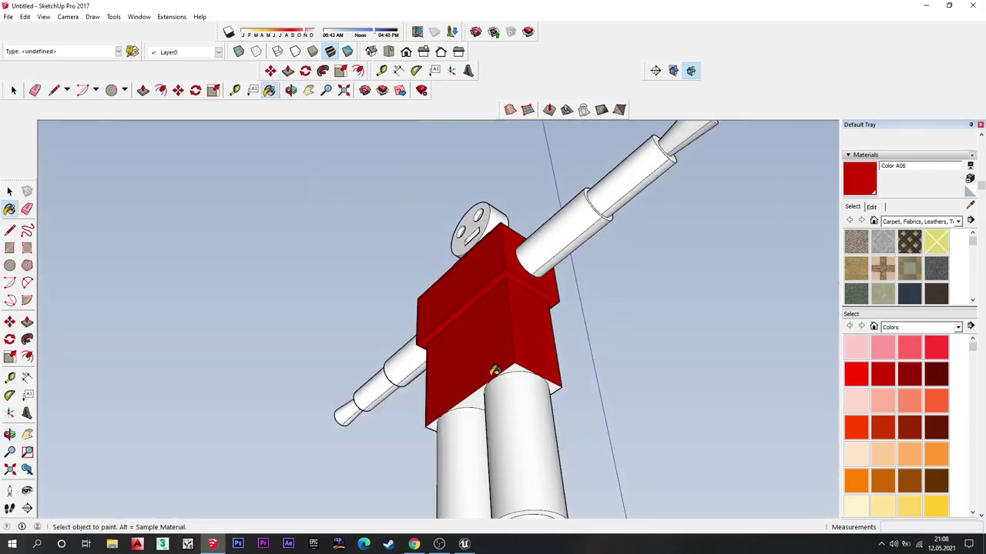
{"action": "mouse_move", "coordinate": [478, 398]}
{"action": "middle_mouse_down"}
{"action": "mouse_move", "coordinate": [518, 352]}
{"action": "mouse_move", "coordinate": [717, 330]}
{"action": "mouse_move", "coordinate": [534, 402]}
{"action": "middle_mouse_up"}
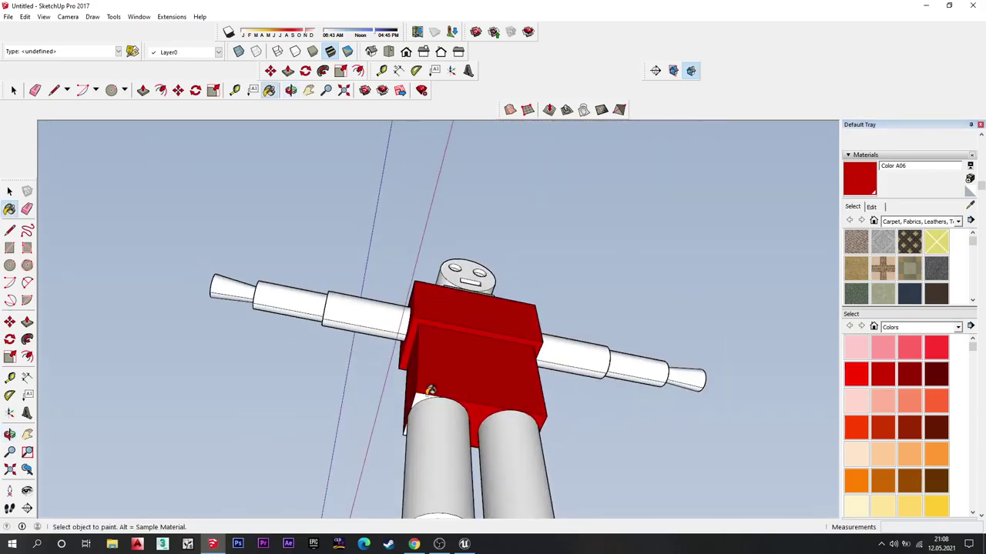
{"action": "mouse_move", "coordinate": [405, 428]}
{"action": "middle_mouse_down"}
{"action": "mouse_move", "coordinate": [372, 426]}
{"action": "mouse_move", "coordinate": [414, 275]}
{"action": "mouse_move", "coordinate": [594, 291]}
{"action": "mouse_move", "coordinate": [305, 433]}
{"action": "mouse_move", "coordinate": [465, 160]}
{"action": "mouse_move", "coordinate": [439, 199]}
{"action": "middle_mouse_up"}
{"action": "middle_click_drag", "start_coordinate": [376, 237], "coordinate": [368, 238]}
Step: Paint the head's face and sides pale pink with Color B01
{"action": "left_click", "coordinate": [856, 401]}
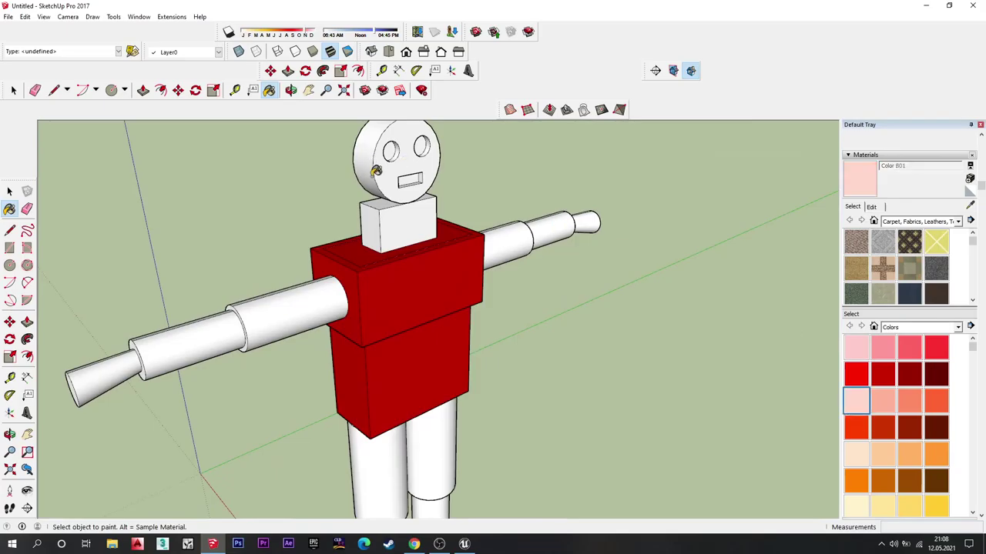
{"action": "left_click", "coordinate": [386, 172]}
{"action": "left_click", "coordinate": [367, 156]}
{"action": "left_click", "coordinate": [394, 224]}
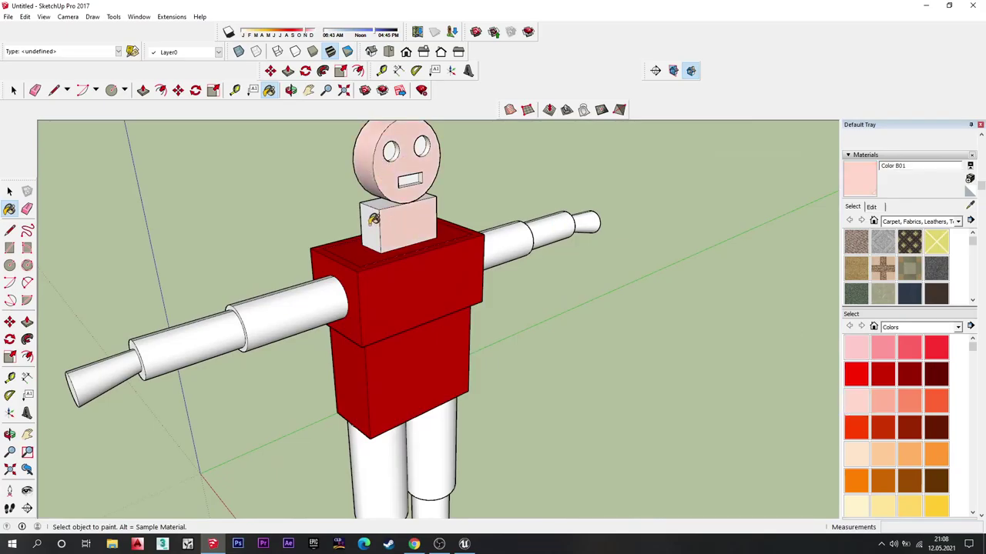
{"action": "middle_click_drag", "start_coordinate": [379, 200], "coordinate": [600, 213]}
{"action": "left_click", "coordinate": [420, 242]}
{"action": "left_click", "coordinate": [418, 166]}
{"action": "mouse_move", "coordinate": [419, 166]}
{"action": "middle_mouse_down"}
{"action": "mouse_move", "coordinate": [341, 202]}
{"action": "mouse_move", "coordinate": [305, 168]}
{"action": "mouse_move", "coordinate": [456, 198]}
{"action": "middle_mouse_up"}
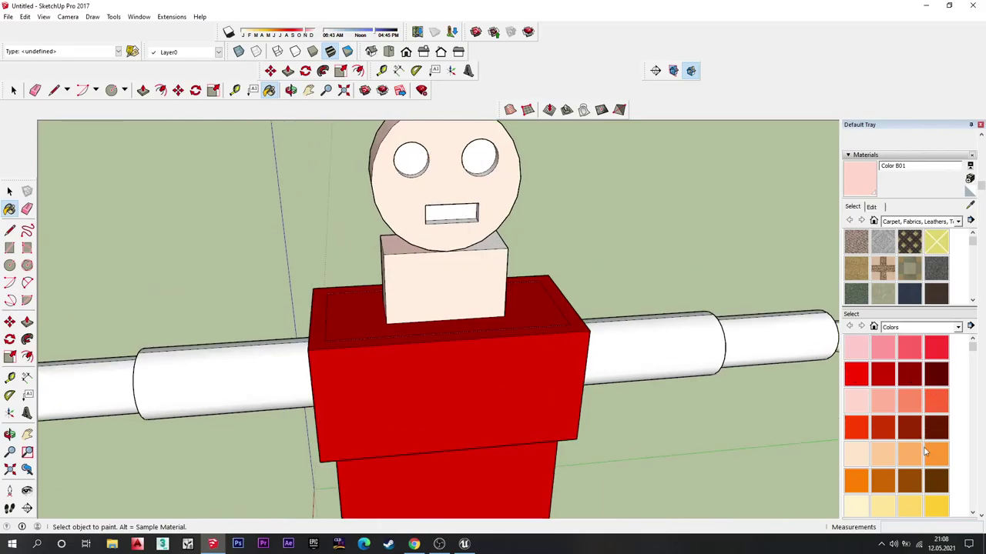
Step: Paint the mouth dark red with Color B08
{"action": "left_click", "coordinate": [935, 428]}
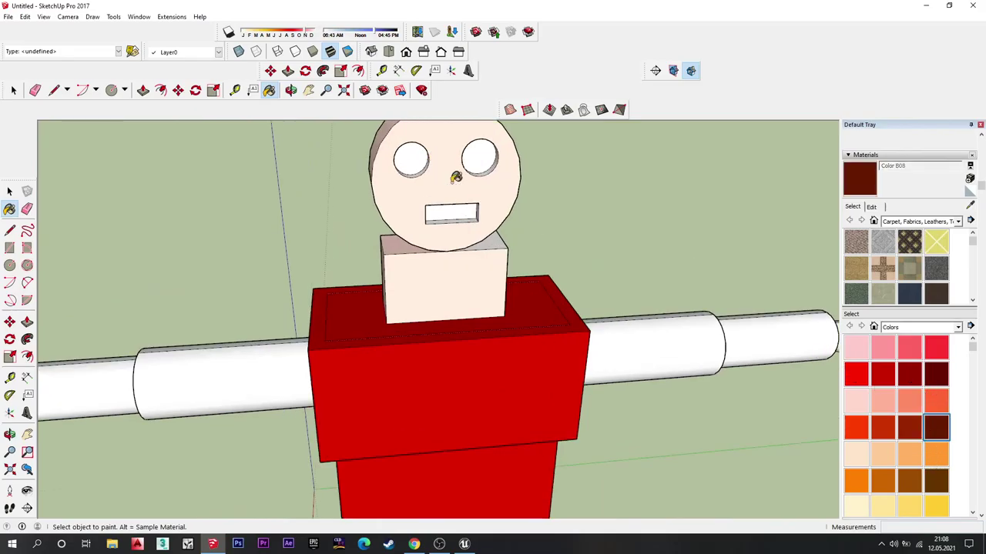
{"action": "left_click", "coordinate": [457, 215]}
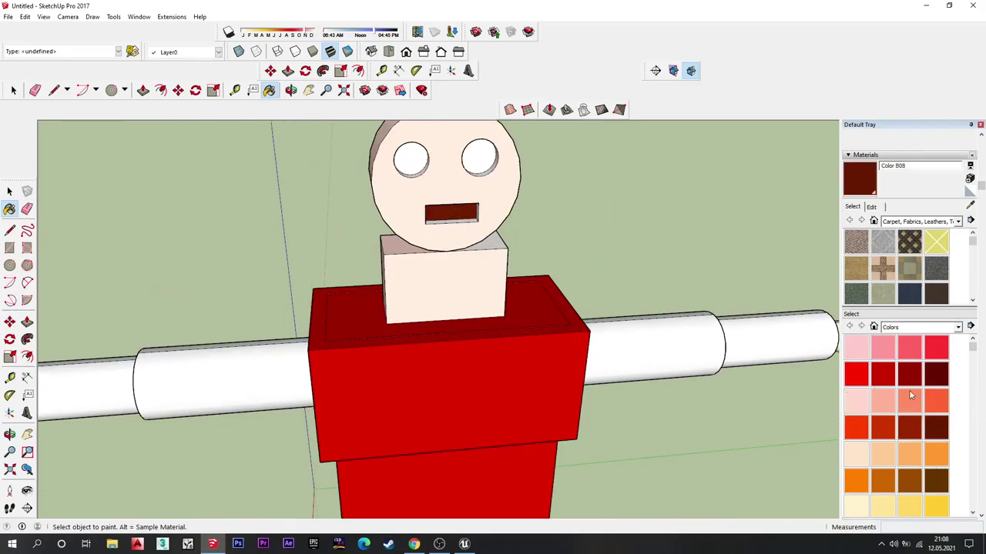
{"action": "scroll", "coordinate": [900, 436], "scroll_direction": "down", "scroll_amount": 5}
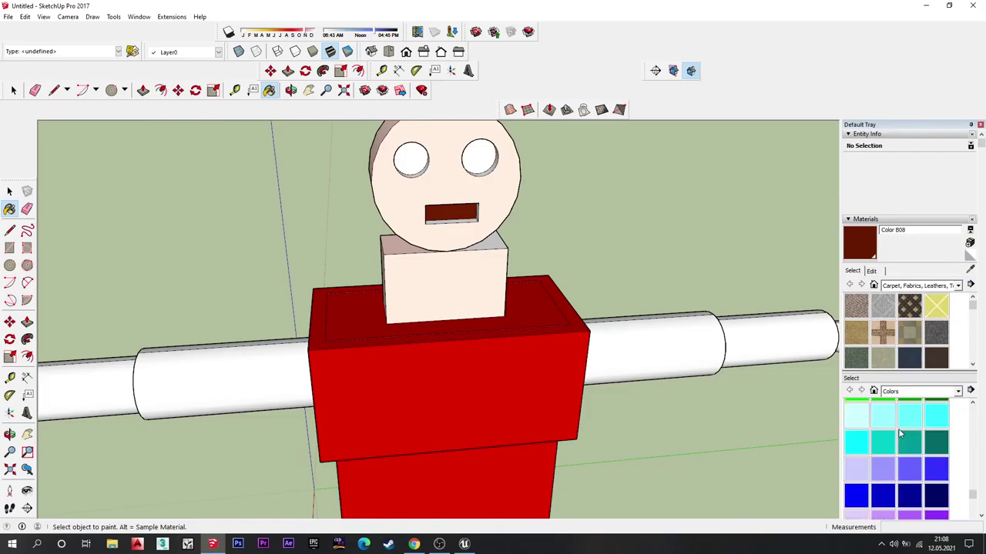
Step: Paint all faces of the neck block blue with Color I03
{"action": "left_click", "coordinate": [911, 475]}
{"action": "left_click", "coordinate": [447, 265]}
{"action": "mouse_move", "coordinate": [447, 265]}
{"action": "middle_mouse_down"}
{"action": "mouse_move", "coordinate": [510, 259]}
{"action": "mouse_move", "coordinate": [458, 279]}
{"action": "middle_mouse_up"}
{"action": "left_click", "coordinate": [434, 251]}
{"action": "middle_click_drag", "start_coordinate": [441, 244], "coordinate": [334, 257]}
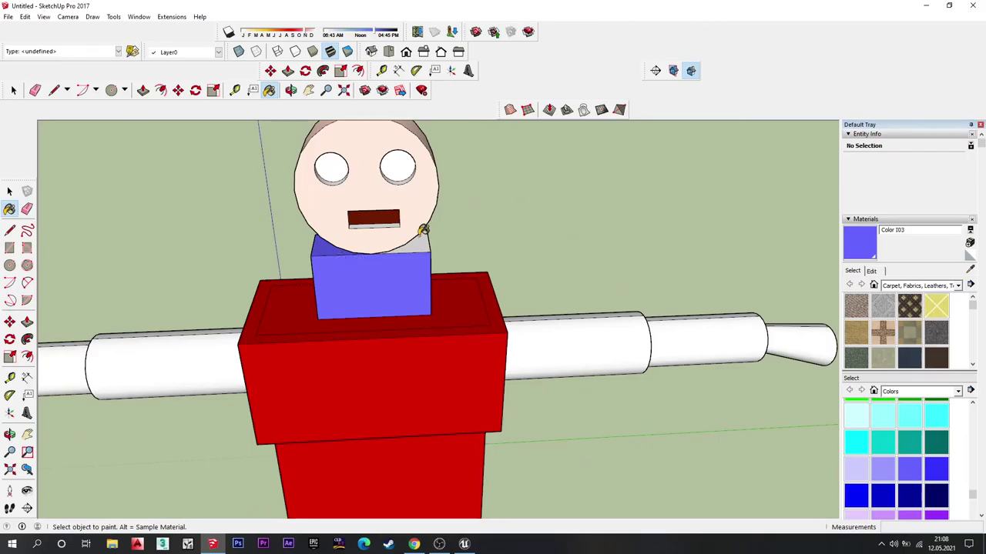
{"action": "mouse_move", "coordinate": [447, 257]}
{"action": "middle_mouse_down"}
{"action": "mouse_move", "coordinate": [444, 239]}
{"action": "mouse_move", "coordinate": [403, 254]}
{"action": "mouse_move", "coordinate": [277, 236]}
{"action": "middle_mouse_up"}
{"action": "left_click", "coordinate": [403, 254]}
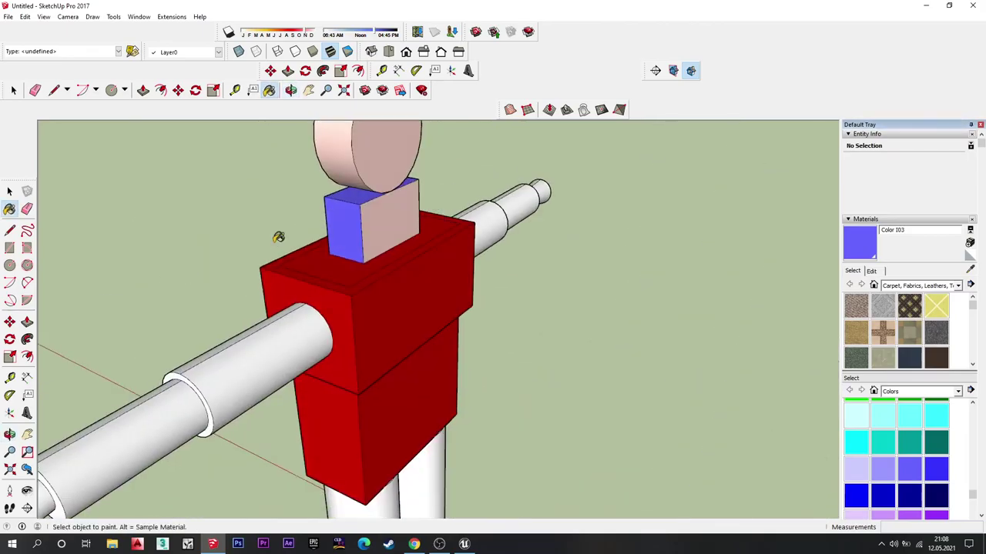
{"action": "left_click", "coordinate": [375, 213]}
{"action": "mouse_move", "coordinate": [374, 213]}
{"action": "middle_mouse_down"}
{"action": "mouse_move", "coordinate": [394, 227]}
{"action": "mouse_move", "coordinate": [510, 224]}
{"action": "mouse_move", "coordinate": [490, 223]}
{"action": "middle_mouse_up"}
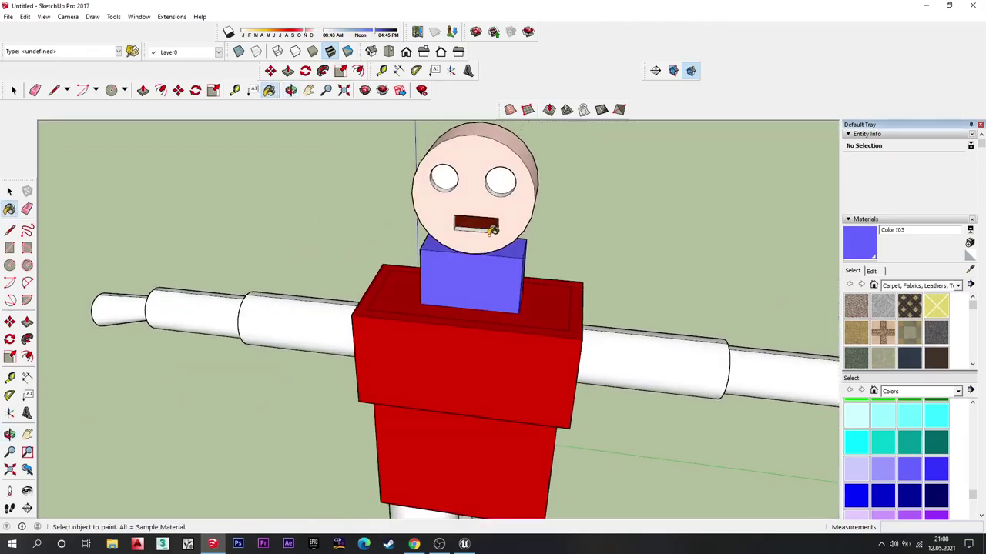
{"action": "scroll", "coordinate": [893, 454], "scroll_direction": "down", "scroll_amount": 5}
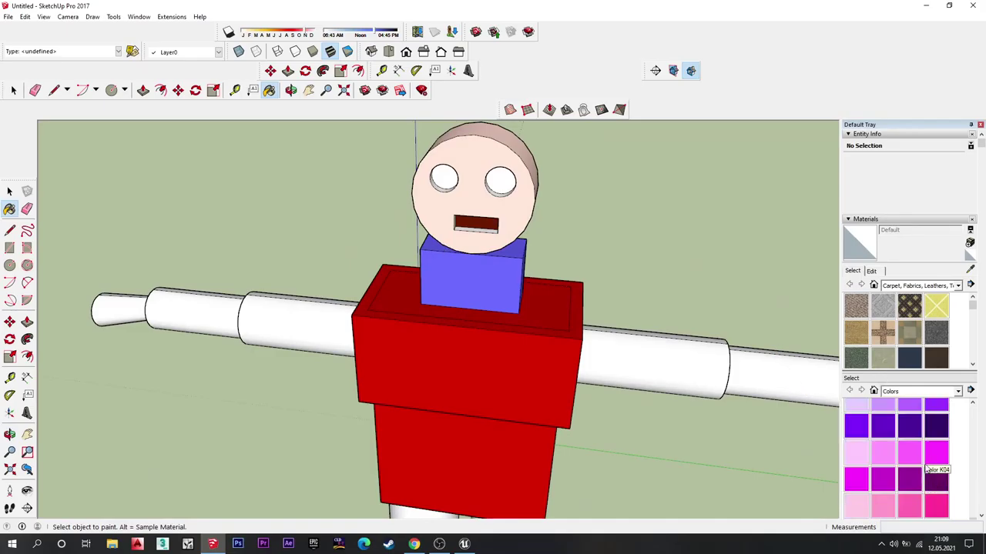
Step: Paint the mouth's inner face light grey with Color M01
{"action": "scroll", "coordinate": [894, 454], "scroll_direction": "down", "scroll_amount": 3}
{"action": "scroll", "coordinate": [901, 453], "scroll_direction": "down", "scroll_amount": 3}
{"action": "left_click", "coordinate": [882, 436]}
{"action": "scroll", "coordinate": [512, 271], "scroll_direction": "up", "scroll_amount": 3}
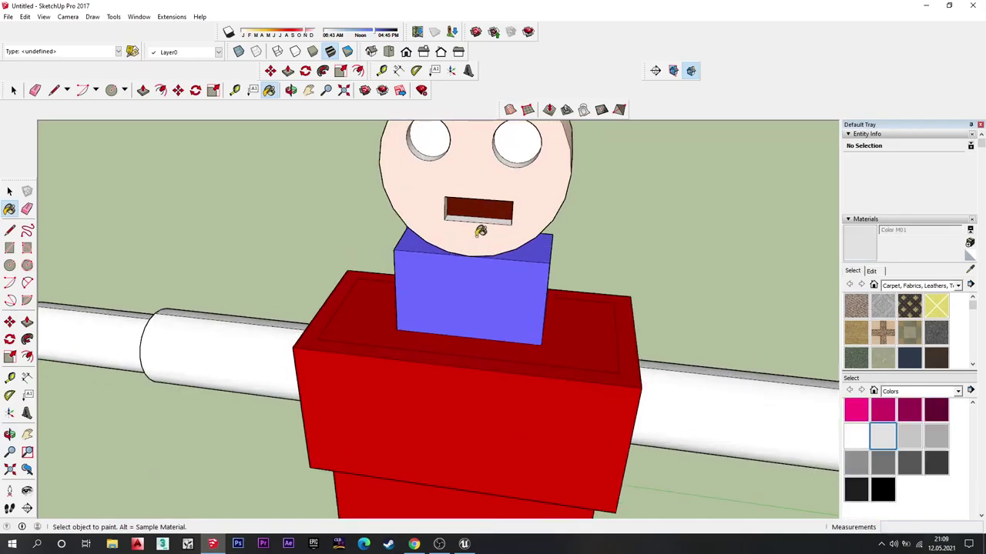
{"action": "scroll", "coordinate": [480, 227], "scroll_direction": "up", "scroll_amount": 3}
{"action": "left_click", "coordinate": [493, 209]}
{"action": "middle_click_drag", "start_coordinate": [538, 205], "coordinate": [646, 164]}
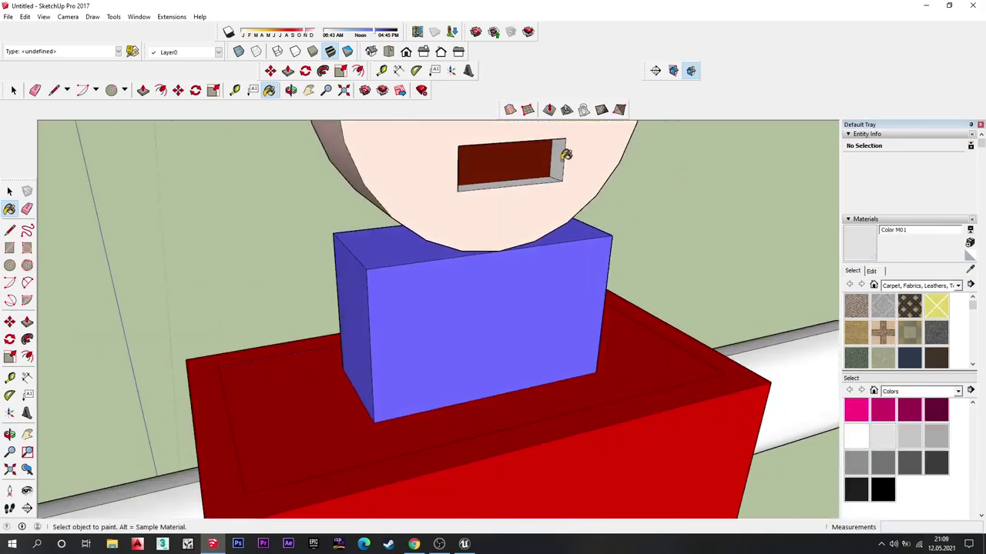
{"action": "mouse_move", "coordinate": [563, 182]}
{"action": "middle_mouse_down"}
{"action": "mouse_move", "coordinate": [374, 178]}
{"action": "mouse_move", "coordinate": [401, 131]}
{"action": "mouse_move", "coordinate": [462, 330]}
{"action": "mouse_move", "coordinate": [506, 214]}
{"action": "mouse_move", "coordinate": [464, 290]}
{"action": "mouse_move", "coordinate": [569, 434]}
{"action": "mouse_move", "coordinate": [482, 447]}
{"action": "mouse_move", "coordinate": [524, 241]}
{"action": "middle_mouse_up"}
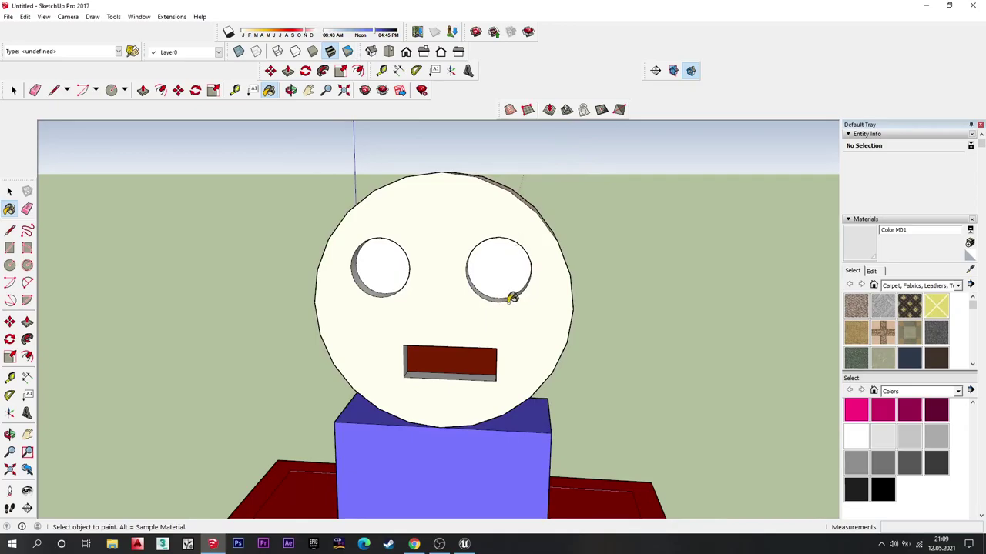
Step: Paint both eyes light green with Color G03, then view the whole figure
{"action": "middle_click_drag", "start_coordinate": [512, 298], "coordinate": [521, 387]}
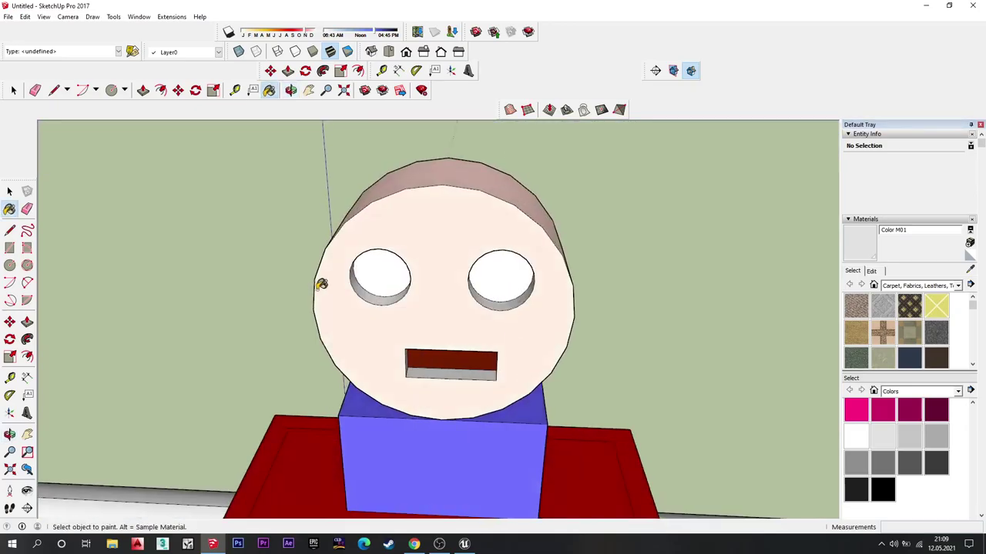
{"action": "mouse_move", "coordinate": [377, 296]}
{"action": "middle_mouse_down"}
{"action": "mouse_move", "coordinate": [447, 326]}
{"action": "mouse_move", "coordinate": [470, 324]}
{"action": "middle_mouse_up"}
{"action": "scroll", "coordinate": [903, 431], "scroll_direction": "down", "scroll_amount": 3}
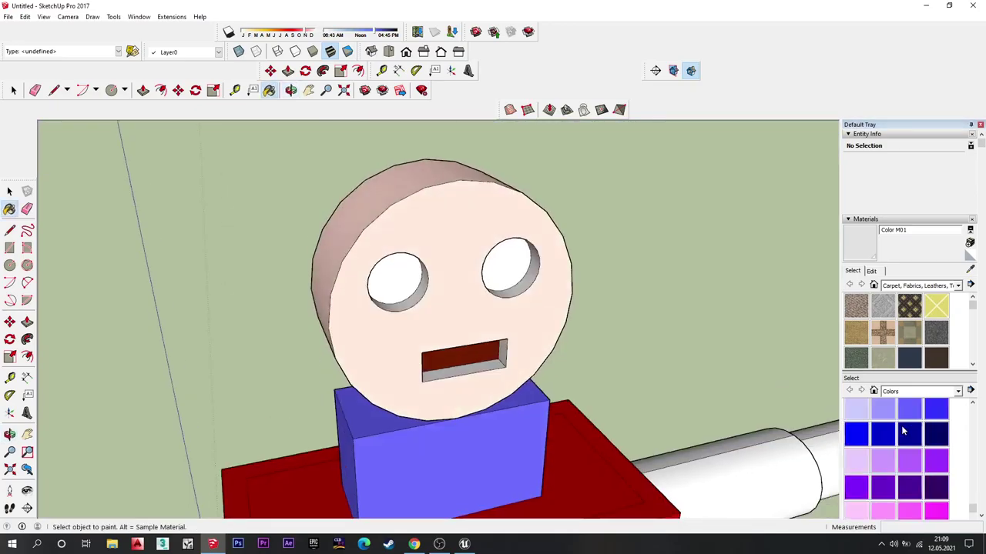
{"action": "scroll", "coordinate": [905, 445], "scroll_direction": "down", "scroll_amount": 5}
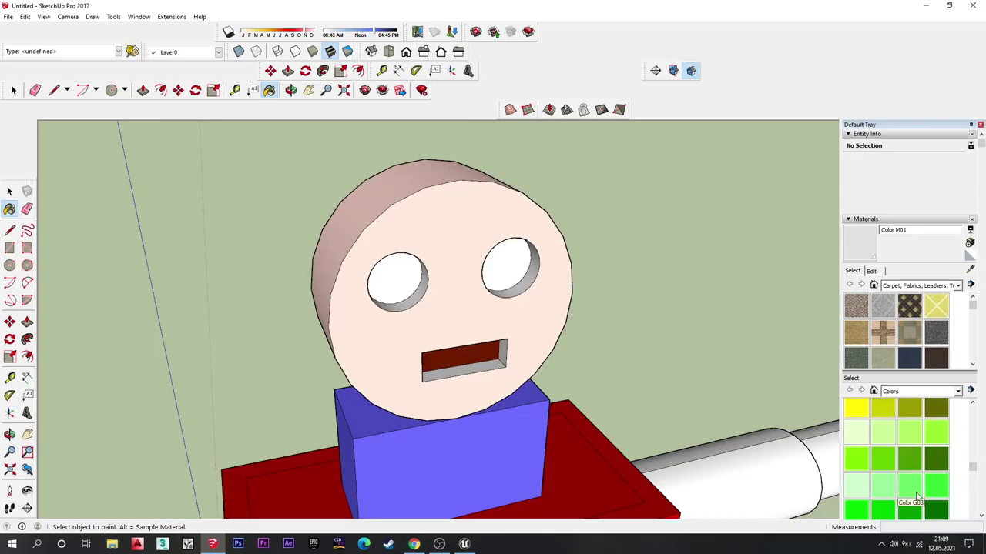
{"action": "left_click", "coordinate": [915, 493]}
{"action": "left_click", "coordinate": [505, 270]}
{"action": "left_click", "coordinate": [402, 282]}
{"action": "mouse_move", "coordinate": [405, 285]}
{"action": "middle_mouse_down"}
{"action": "mouse_move", "coordinate": [535, 366]}
{"action": "mouse_move", "coordinate": [472, 249]}
{"action": "mouse_move", "coordinate": [460, 248]}
{"action": "mouse_move", "coordinate": [471, 314]}
{"action": "mouse_move", "coordinate": [428, 331]}
{"action": "mouse_move", "coordinate": [521, 346]}
{"action": "mouse_move", "coordinate": [501, 275]}
{"action": "mouse_move", "coordinate": [509, 279]}
{"action": "middle_mouse_up"}
{"action": "scroll", "coordinate": [909, 439], "scroll_direction": "down", "scroll_amount": 5}
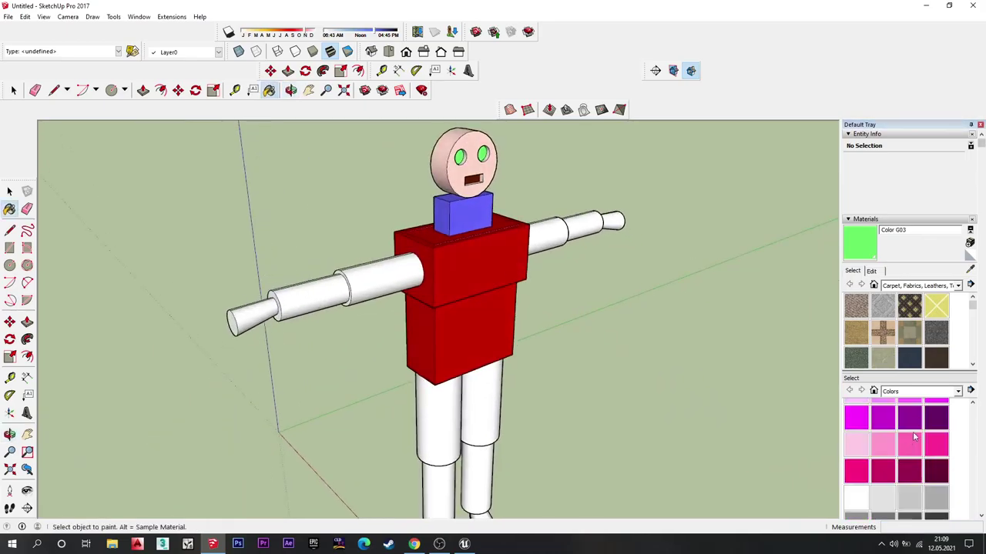
{"action": "scroll", "coordinate": [910, 450], "scroll_direction": "down", "scroll_amount": 2}
{"action": "scroll", "coordinate": [912, 449], "scroll_direction": "up", "scroll_amount": 3}
{"action": "scroll", "coordinate": [914, 446], "scroll_direction": "up", "scroll_amount": 2}
{"action": "scroll", "coordinate": [914, 450], "scroll_direction": "up", "scroll_amount": 3}
{"action": "scroll", "coordinate": [912, 446], "scroll_direction": "up", "scroll_amount": 2}
{"action": "scroll", "coordinate": [910, 444], "scroll_direction": "up", "scroll_amount": 2}
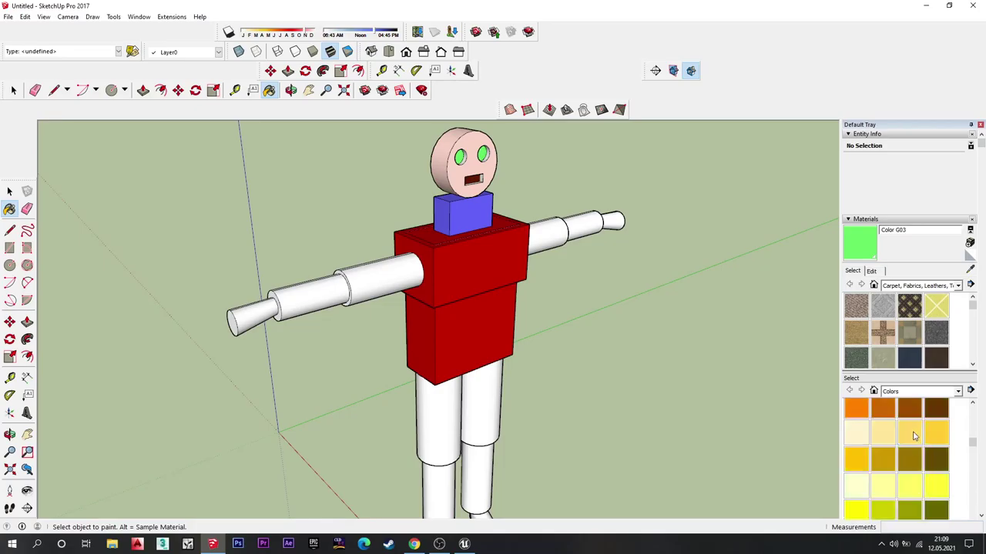
{"action": "scroll", "coordinate": [907, 440], "scroll_direction": "up", "scroll_amount": 2}
Step: Paint the upper left arm salmon with Color B02
{"action": "left_click", "coordinate": [890, 453]}
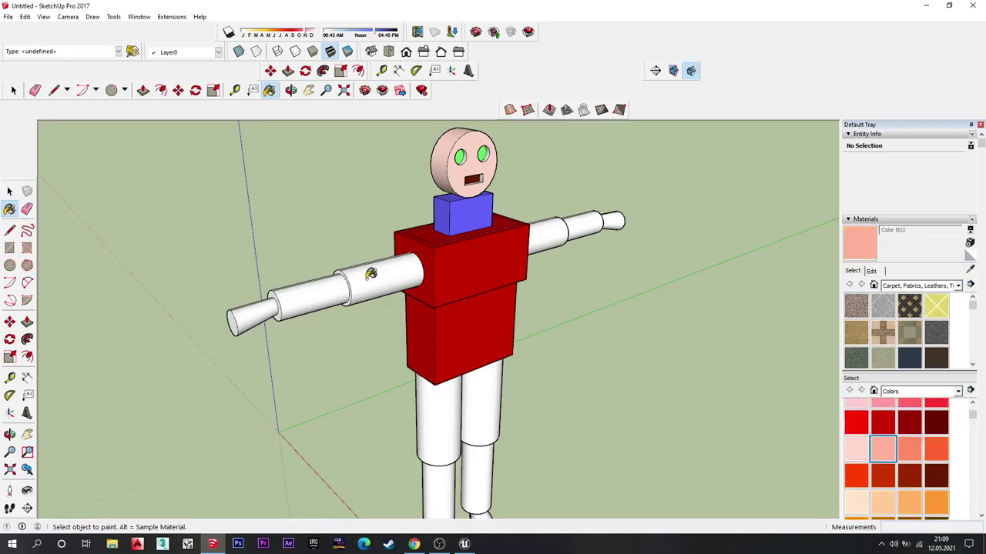
{"action": "left_click", "coordinate": [373, 274]}
{"action": "mouse_move", "coordinate": [372, 274]}
{"action": "middle_mouse_down"}
{"action": "mouse_move", "coordinate": [387, 287]}
{"action": "mouse_move", "coordinate": [375, 298]}
{"action": "middle_mouse_up"}
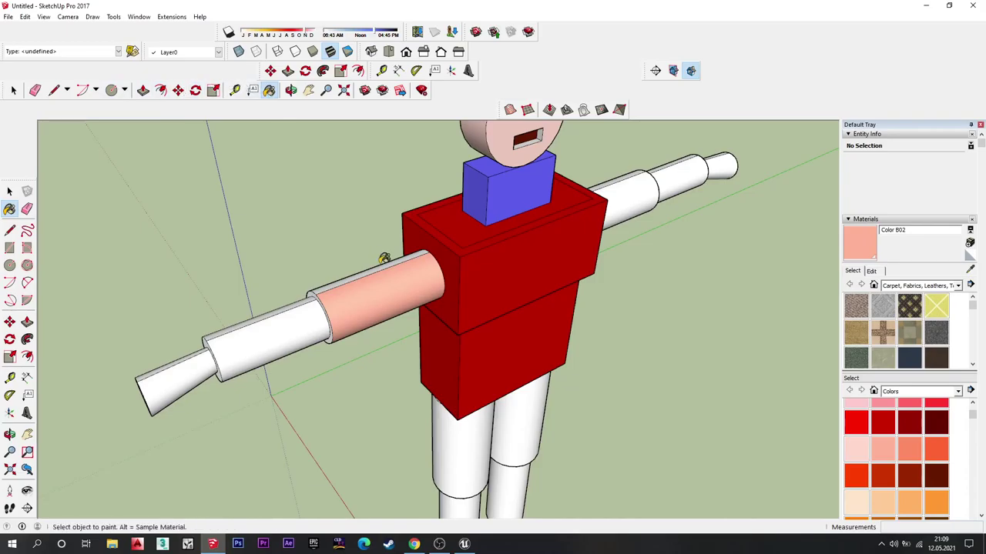
{"action": "middle_click_drag", "start_coordinate": [348, 258], "coordinate": [531, 282]}
{"action": "mouse_move", "coordinate": [469, 310]}
{"action": "middle_mouse_down"}
{"action": "mouse_move", "coordinate": [671, 238]}
{"action": "mouse_move", "coordinate": [649, 256]}
{"action": "middle_mouse_up"}
{"action": "scroll", "coordinate": [597, 224], "scroll_direction": "up", "scroll_amount": 2}
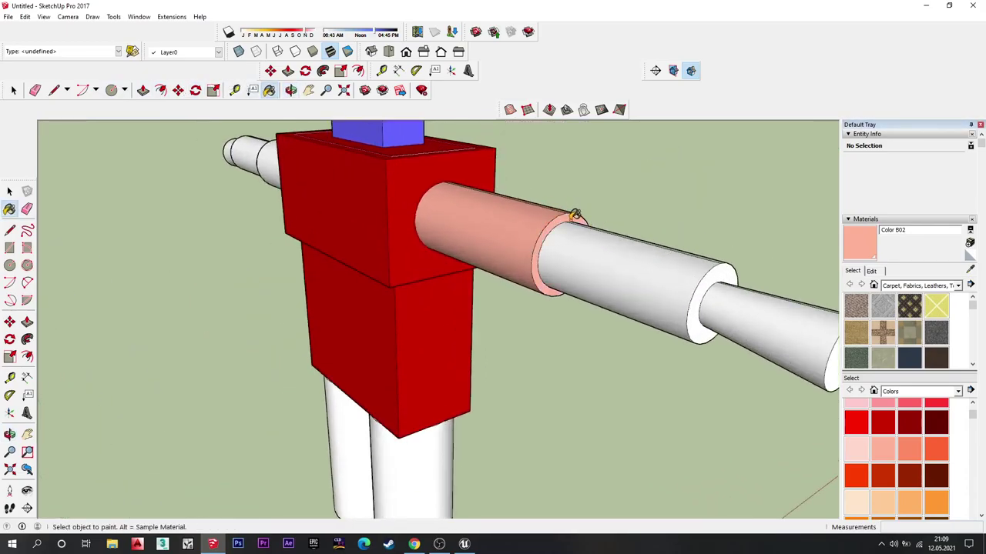
{"action": "middle_click_drag", "start_coordinate": [574, 216], "coordinate": [500, 292]}
{"action": "mouse_move", "coordinate": [451, 231]}
{"action": "middle_mouse_down"}
{"action": "mouse_move", "coordinate": [393, 251]}
{"action": "mouse_move", "coordinate": [559, 285]}
{"action": "mouse_move", "coordinate": [609, 259]}
{"action": "mouse_move", "coordinate": [539, 293]}
{"action": "middle_mouse_up"}
{"action": "scroll", "coordinate": [609, 260], "scroll_direction": "down", "scroll_amount": 2}
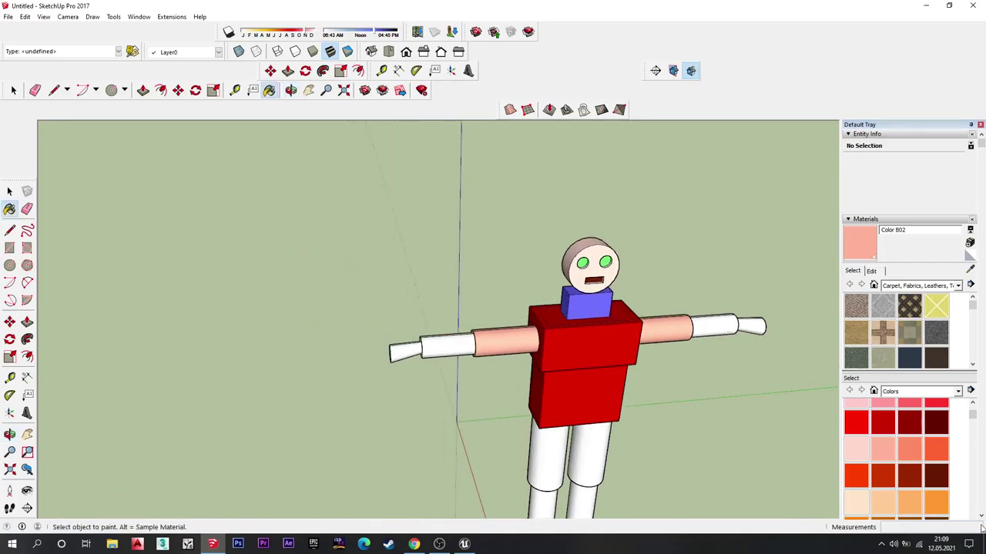
{"action": "scroll", "coordinate": [908, 462], "scroll_direction": "down", "scroll_amount": 3}
{"action": "scroll", "coordinate": [941, 468], "scroll_direction": "down", "scroll_amount": 10}
{"action": "scroll", "coordinate": [927, 465], "scroll_direction": "up", "scroll_amount": 3}
{"action": "scroll", "coordinate": [910, 462], "scroll_direction": "up", "scroll_amount": 3}
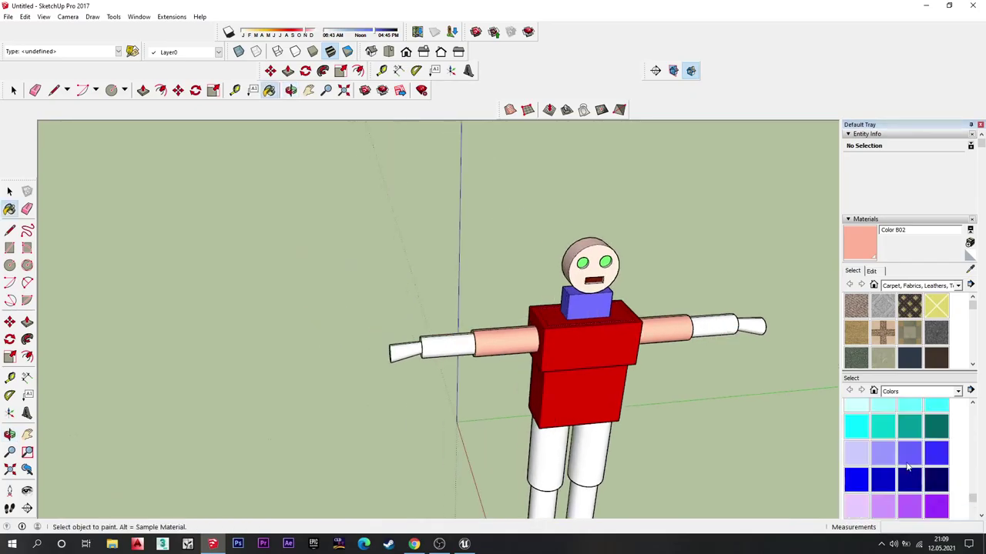
{"action": "scroll", "coordinate": [910, 462], "scroll_direction": "up", "scroll_amount": 3}
{"action": "scroll", "coordinate": [910, 462], "scroll_direction": "up", "scroll_amount": 3}
Step: Paint the forearm segment cream with Color D01
{"action": "left_click", "coordinate": [856, 433]}
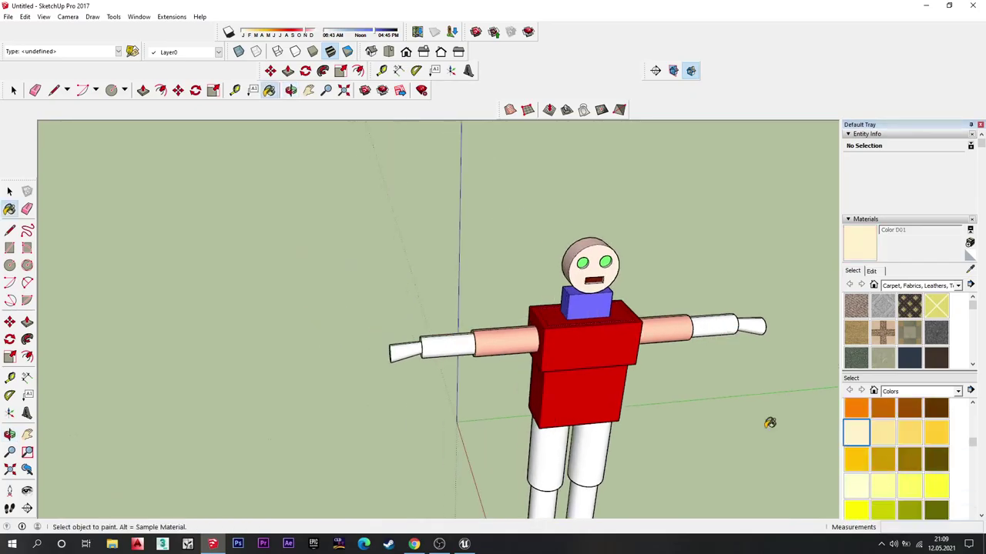
{"action": "left_click", "coordinate": [435, 337]}
{"action": "scroll", "coordinate": [455, 337], "scroll_direction": "up", "scroll_amount": 5}
{"action": "mouse_move", "coordinate": [462, 334]}
{"action": "middle_mouse_down"}
{"action": "mouse_move", "coordinate": [501, 391]}
{"action": "mouse_move", "coordinate": [460, 330]}
{"action": "middle_mouse_up"}
{"action": "scroll", "coordinate": [461, 328], "scroll_direction": "down", "scroll_amount": 5}
{"action": "mouse_move", "coordinate": [378, 325]}
{"action": "middle_mouse_down"}
{"action": "mouse_move", "coordinate": [568, 257]}
{"action": "mouse_move", "coordinate": [506, 292]}
{"action": "mouse_move", "coordinate": [497, 351]}
{"action": "mouse_move", "coordinate": [351, 277]}
{"action": "mouse_move", "coordinate": [231, 235]}
{"action": "middle_mouse_up"}
{"action": "mouse_move", "coordinate": [274, 262]}
{"action": "middle_mouse_down"}
{"action": "mouse_move", "coordinate": [660, 337]}
{"action": "mouse_move", "coordinate": [837, 384]}
{"action": "middle_mouse_up"}
{"action": "scroll", "coordinate": [887, 445], "scroll_direction": "down", "scroll_amount": 3}
{"action": "scroll", "coordinate": [907, 451], "scroll_direction": "down", "scroll_amount": 3}
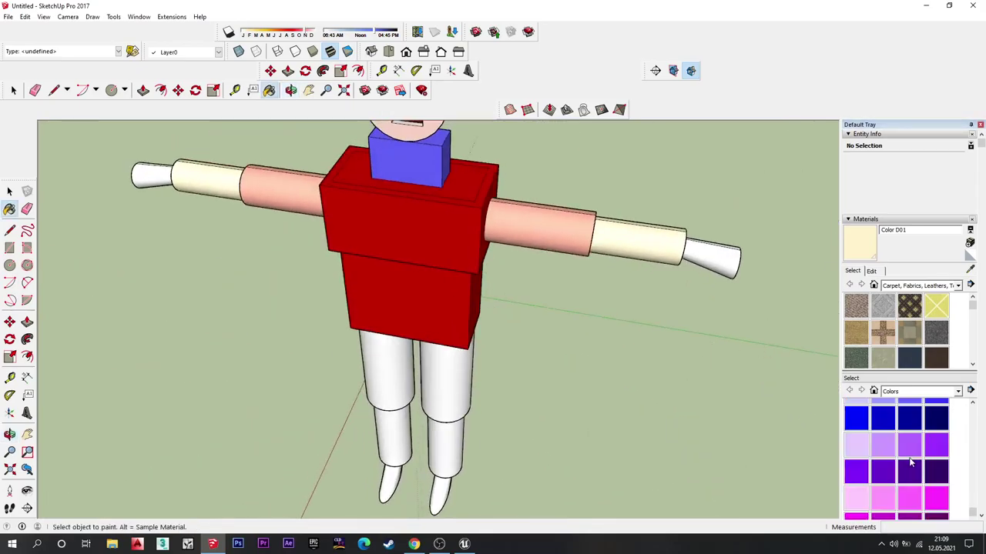
{"action": "scroll", "coordinate": [907, 450], "scroll_direction": "down", "scroll_amount": 3}
{"action": "scroll", "coordinate": [904, 479], "scroll_direction": "up", "scroll_amount": 3}
{"action": "scroll", "coordinate": [904, 479], "scroll_direction": "up", "scroll_amount": 3}
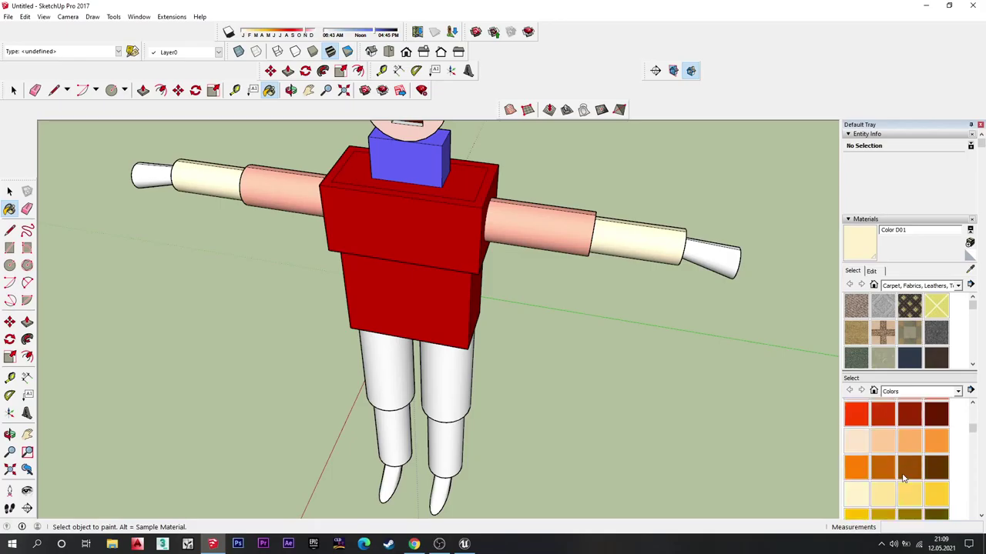
{"action": "scroll", "coordinate": [904, 479], "scroll_direction": "up", "scroll_amount": 2}
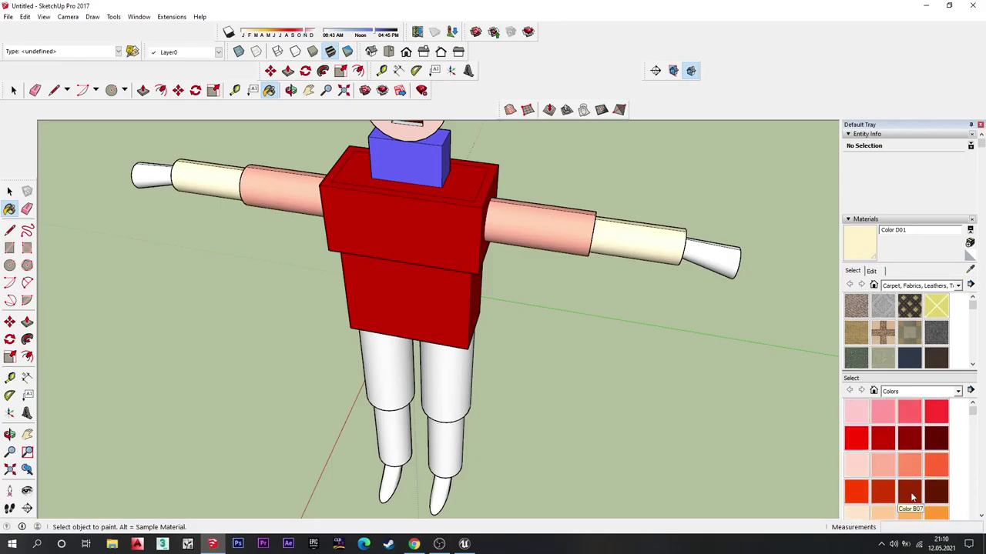
Step: Paint both white arm tips dark red with Color B07
{"action": "left_click", "coordinate": [911, 498]}
{"action": "left_click", "coordinate": [726, 248]}
{"action": "mouse_move", "coordinate": [726, 248]}
{"action": "middle_mouse_down"}
{"action": "mouse_move", "coordinate": [545, 365]}
{"action": "mouse_move", "coordinate": [480, 372]}
{"action": "mouse_move", "coordinate": [542, 328]}
{"action": "mouse_move", "coordinate": [436, 274]}
{"action": "middle_mouse_up"}
{"action": "scroll", "coordinate": [435, 275], "scroll_direction": "up", "scroll_amount": 3}
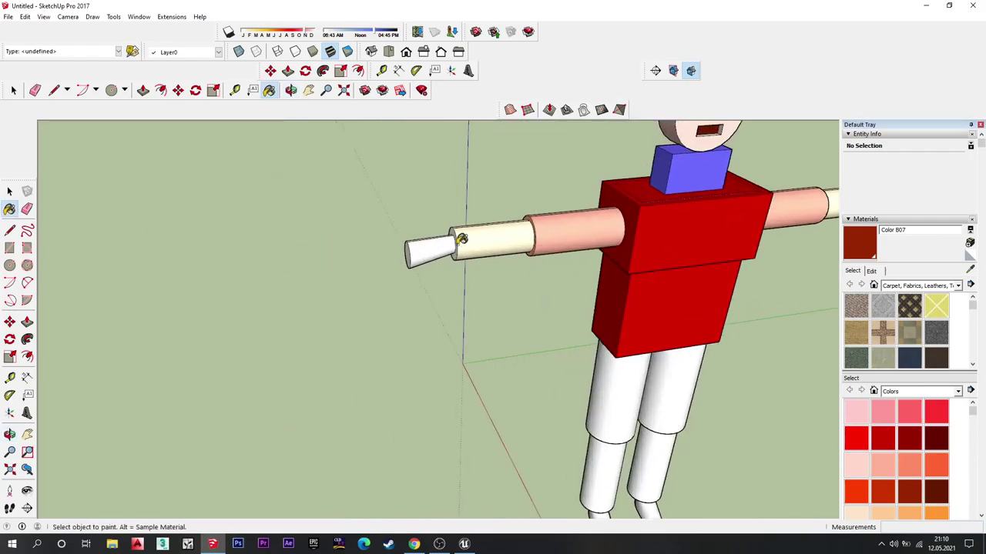
{"action": "left_click", "coordinate": [460, 240]}
{"action": "scroll", "coordinate": [460, 239], "scroll_direction": "down", "scroll_amount": 3}
{"action": "middle_click_drag", "start_coordinate": [461, 240], "coordinate": [474, 234]}
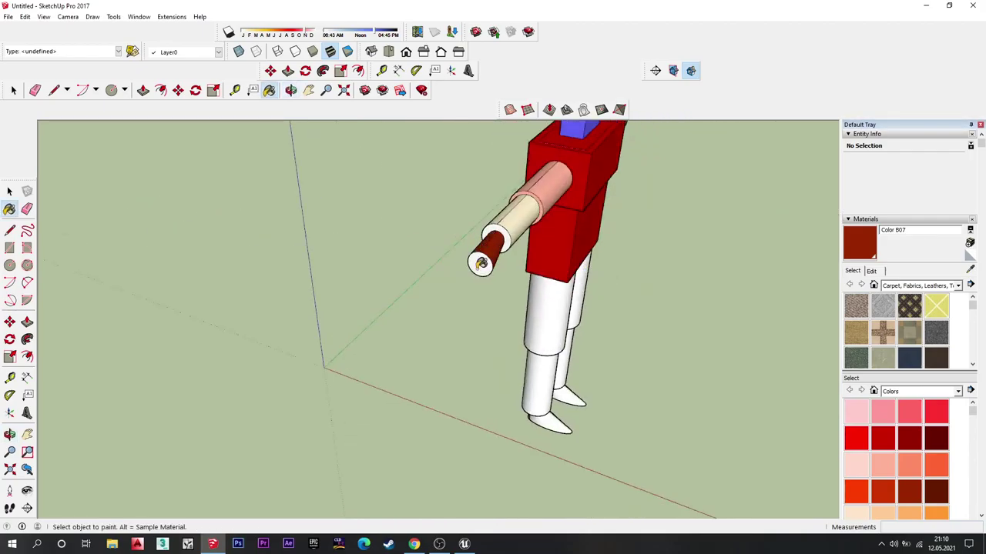
{"action": "mouse_move", "coordinate": [621, 194]}
{"action": "middle_mouse_down"}
{"action": "mouse_move", "coordinate": [369, 285]}
{"action": "mouse_move", "coordinate": [230, 305]}
{"action": "mouse_move", "coordinate": [539, 323]}
{"action": "mouse_move", "coordinate": [441, 318]}
{"action": "mouse_move", "coordinate": [480, 319]}
{"action": "middle_mouse_up"}
{"action": "scroll", "coordinate": [369, 284], "scroll_direction": "up", "scroll_amount": 2}
{"action": "scroll", "coordinate": [370, 285], "scroll_direction": "up", "scroll_amount": 2}
{"action": "scroll", "coordinate": [539, 323], "scroll_direction": "down", "scroll_amount": 3}
{"action": "scroll", "coordinate": [531, 316], "scroll_direction": "down", "scroll_amount": 1}
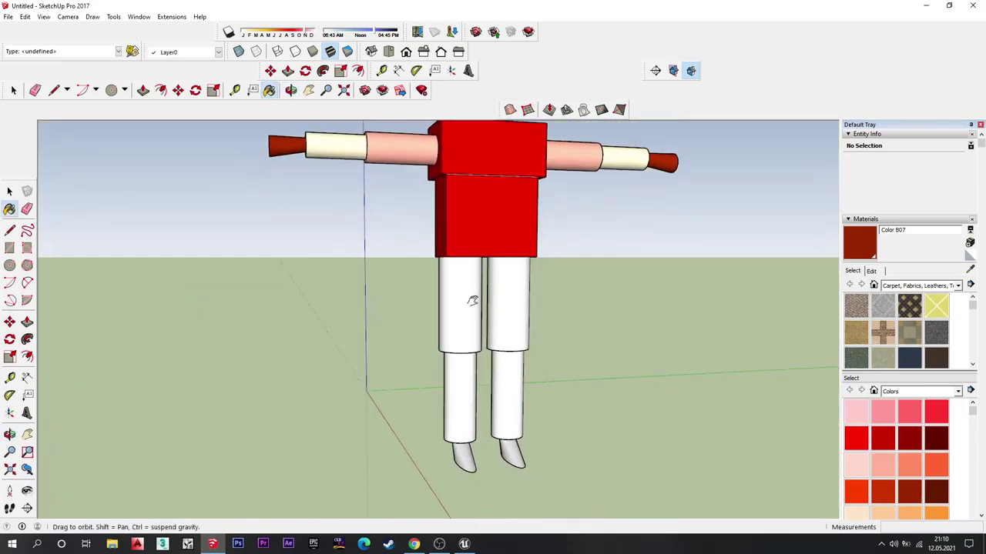
{"action": "scroll", "coordinate": [924, 430], "scroll_direction": "down", "scroll_amount": 3}
Step: Paint both upper legs purple with Color 304
{"action": "scroll", "coordinate": [907, 434], "scroll_direction": "down", "scroll_amount": 3}
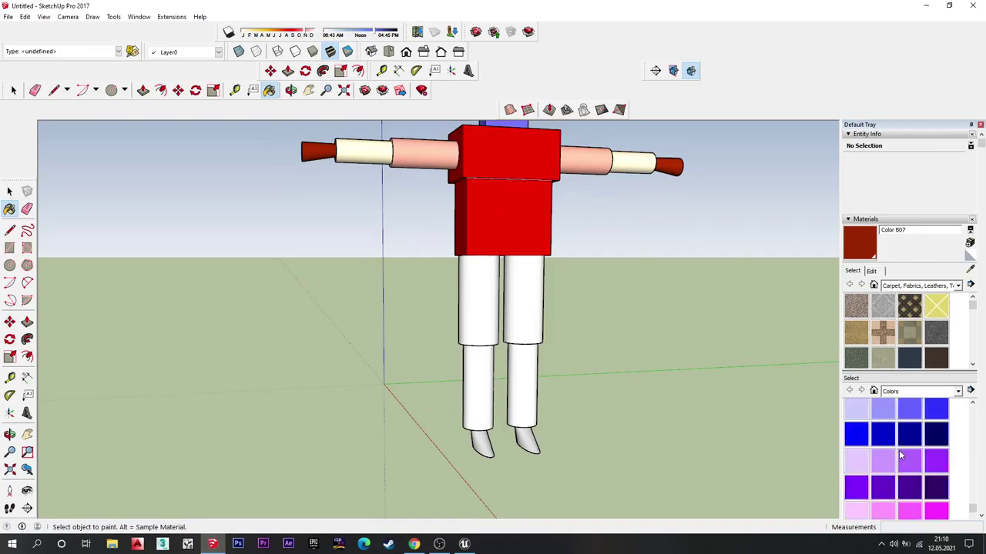
{"action": "left_click", "coordinate": [936, 460]}
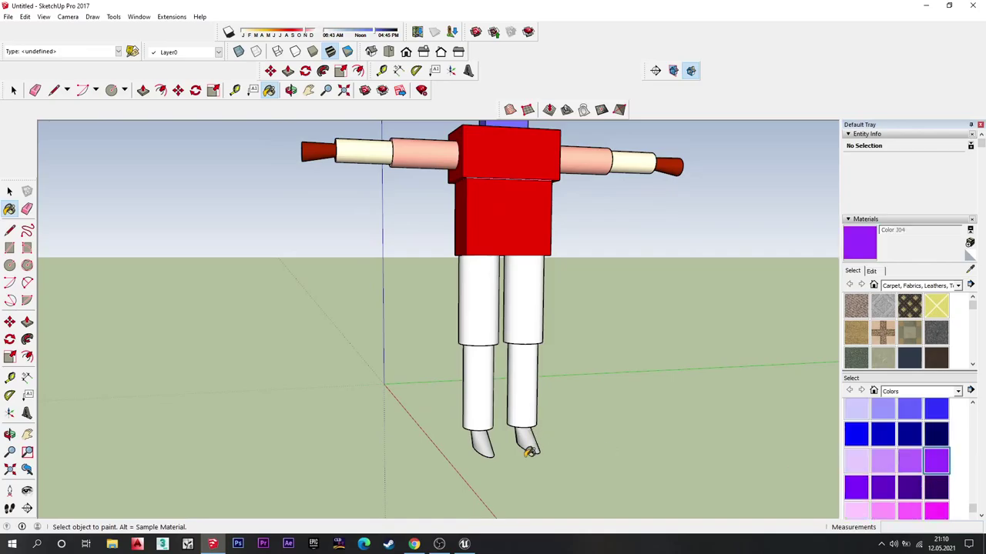
{"action": "left_click", "coordinate": [521, 326]}
{"action": "left_click", "coordinate": [488, 333]}
{"action": "middle_click_drag", "start_coordinate": [488, 332], "coordinate": [509, 315]}
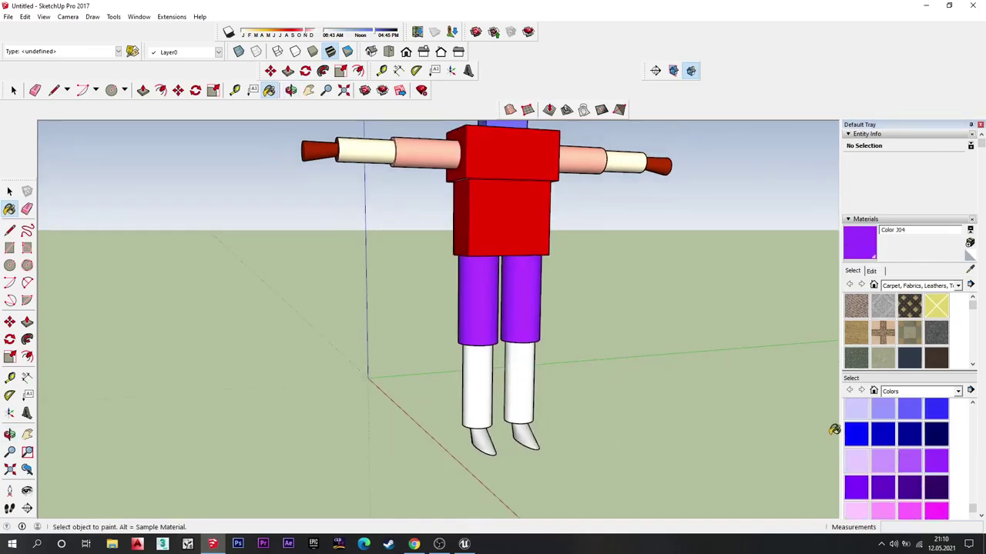
Step: Paint both lower legs light purple with Color 302
{"action": "left_click", "coordinate": [884, 461]}
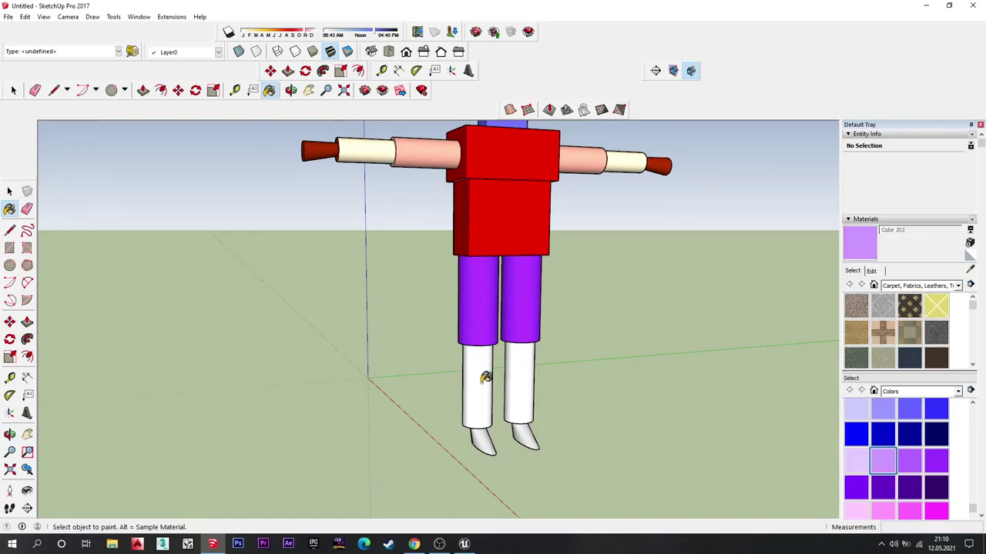
{"action": "left_click", "coordinate": [485, 377]}
{"action": "left_click", "coordinate": [528, 367]}
{"action": "scroll", "coordinate": [910, 474], "scroll_direction": "down", "scroll_amount": 3}
{"action": "scroll", "coordinate": [915, 468], "scroll_direction": "down", "scroll_amount": 3}
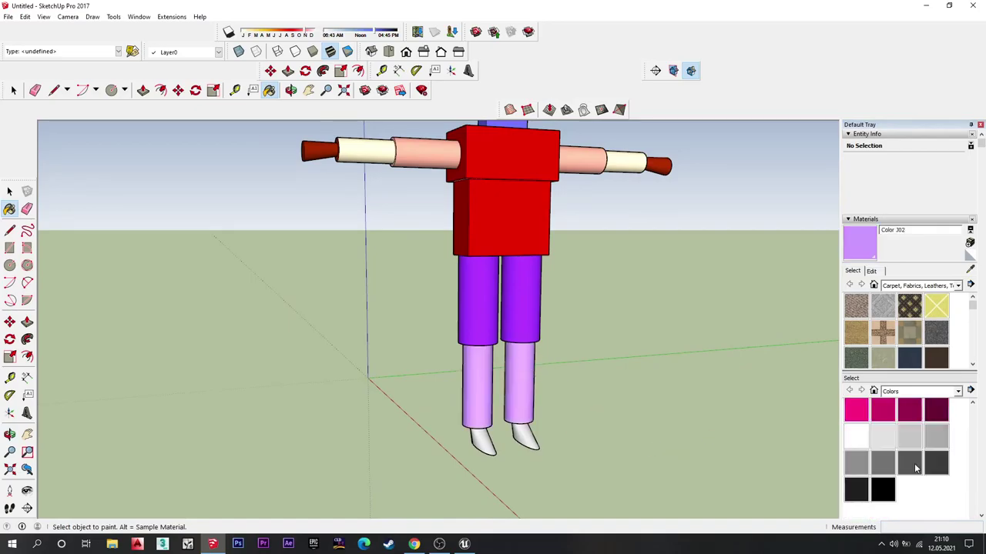
{"action": "scroll", "coordinate": [901, 466], "scroll_direction": "up", "scroll_amount": 5}
{"action": "scroll", "coordinate": [898, 461], "scroll_direction": "up", "scroll_amount": 5}
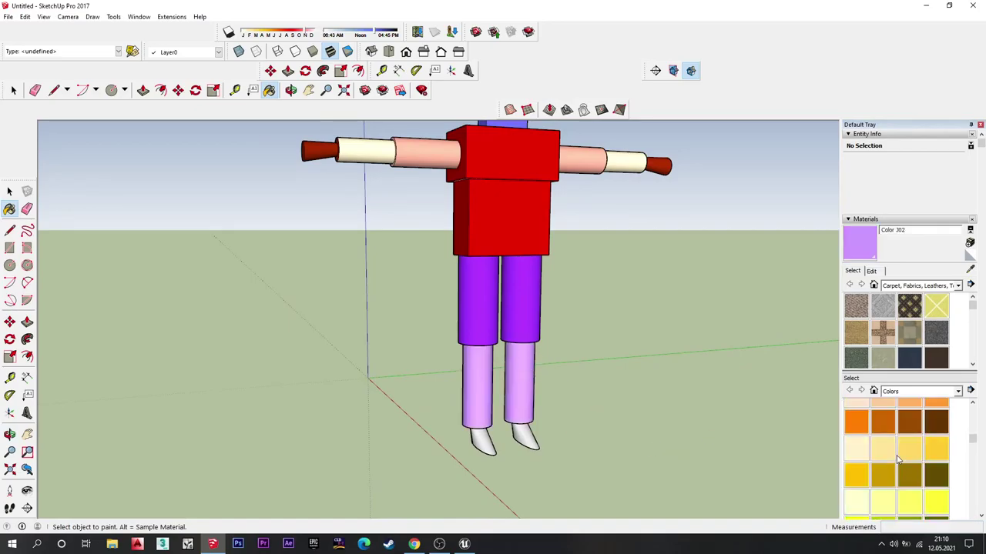
Step: Paint the left shoe dark brown with Color C08
{"action": "left_click", "coordinate": [936, 421]}
{"action": "left_click", "coordinate": [492, 431]}
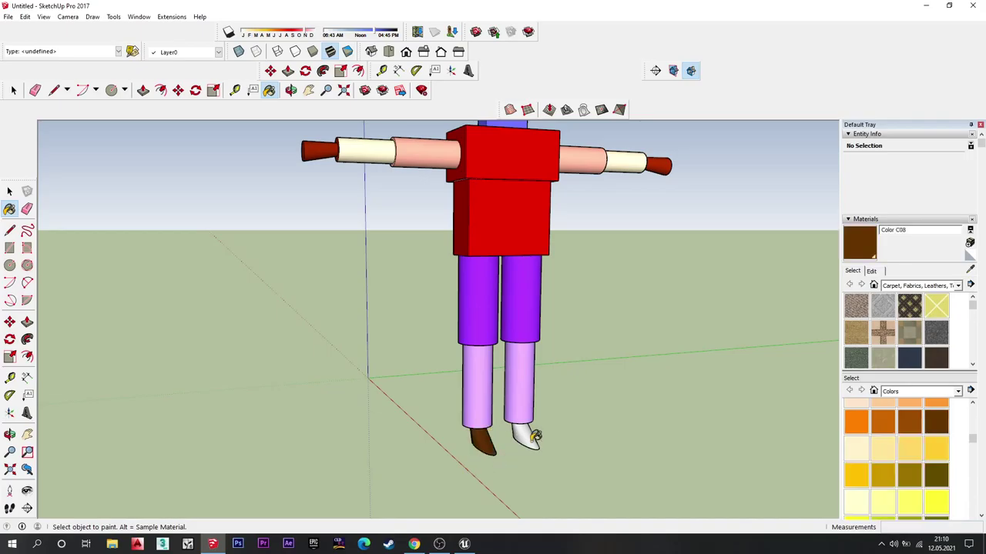
{"action": "scroll", "coordinate": [537, 437], "scroll_direction": "down", "scroll_amount": 3}
{"action": "scroll", "coordinate": [594, 315], "scroll_direction": "down", "scroll_amount": 3}
{"action": "mouse_move", "coordinate": [593, 314]}
{"action": "middle_mouse_down"}
{"action": "mouse_move", "coordinate": [523, 238]}
{"action": "mouse_move", "coordinate": [601, 191]}
{"action": "middle_mouse_up"}
{"action": "scroll", "coordinate": [511, 235], "scroll_direction": "up", "scroll_amount": 5}
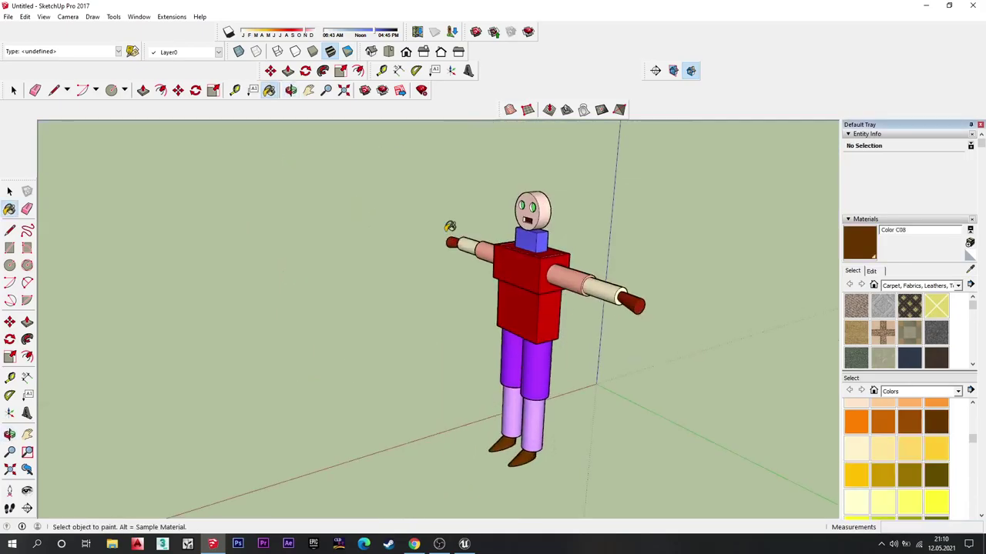
{"action": "mouse_move", "coordinate": [572, 214]}
{"action": "middle_mouse_down"}
{"action": "mouse_move", "coordinate": [559, 185]}
{"action": "mouse_move", "coordinate": [616, 231]}
{"action": "middle_mouse_up"}
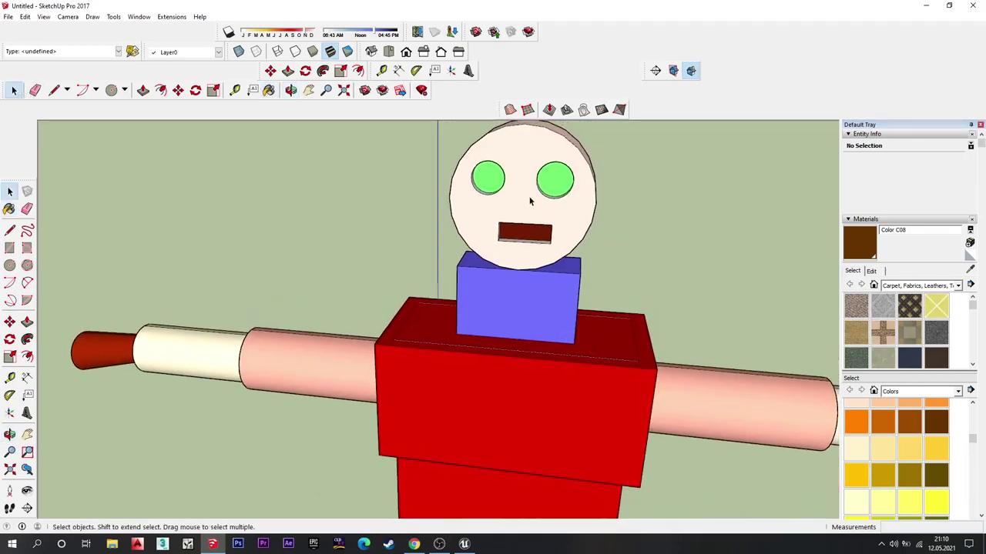
Step: Box-select all parts of the round face head and make them one group
{"action": "mouse_move", "coordinate": [529, 201]}
{"action": "middle_mouse_down"}
{"action": "mouse_move", "coordinate": [567, 220]}
{"action": "mouse_move", "coordinate": [593, 194]}
{"action": "mouse_move", "coordinate": [660, 175]}
{"action": "mouse_move", "coordinate": [678, 200]}
{"action": "middle_mouse_up"}
{"action": "left_click", "coordinate": [557, 206]}
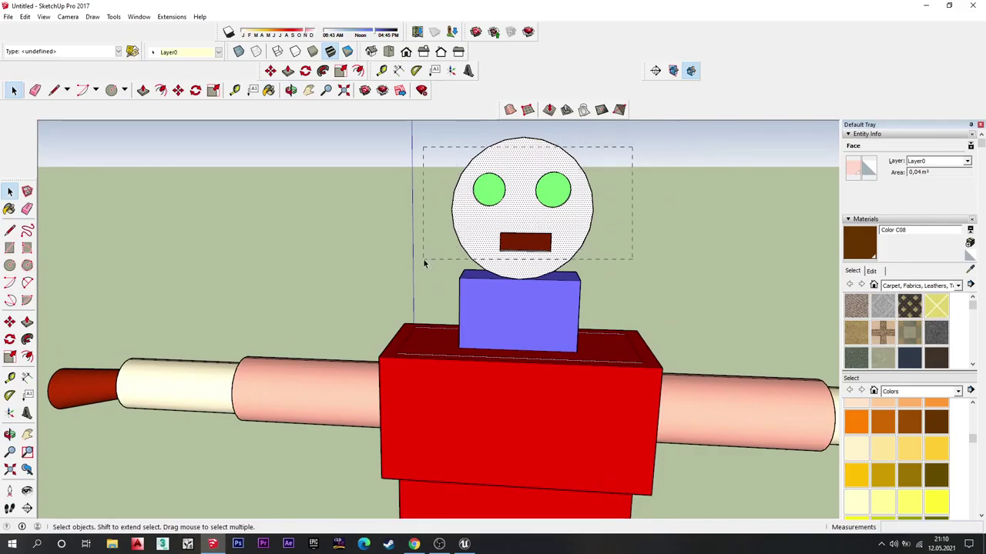
{"action": "key", "text": "ctrl+a"}
{"action": "mouse_move", "coordinate": [590, 238]}
{"action": "middle_mouse_down"}
{"action": "mouse_move", "coordinate": [128, 265]}
{"action": "mouse_move", "coordinate": [519, 246]}
{"action": "mouse_move", "coordinate": [573, 232]}
{"action": "mouse_move", "coordinate": [554, 216]}
{"action": "middle_mouse_up"}
{"action": "right_click", "coordinate": [577, 225]}
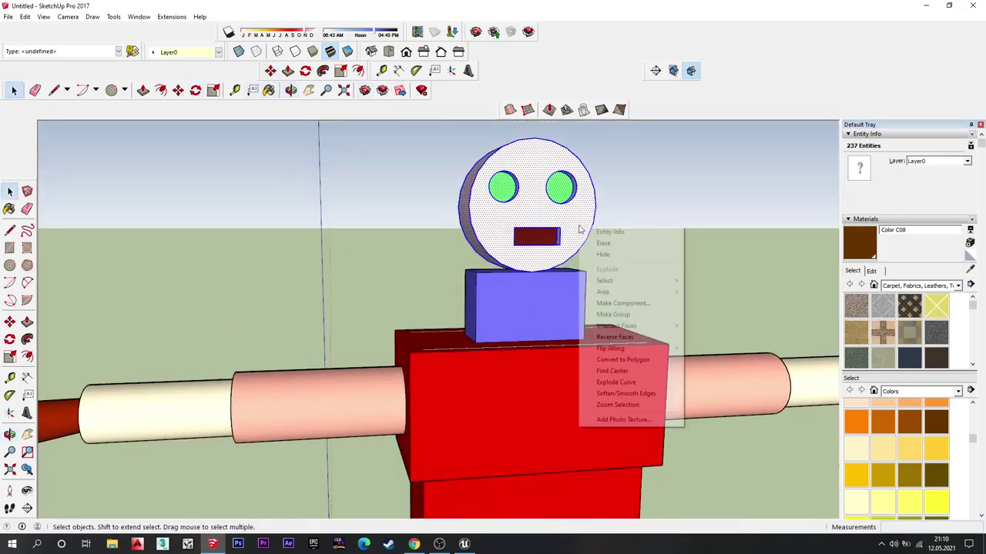
{"action": "left_click", "coordinate": [620, 314]}
Step: Enlarge the head group uniformly with the Scale tool
{"action": "middle_click_drag", "start_coordinate": [625, 238], "coordinate": [521, 268]}
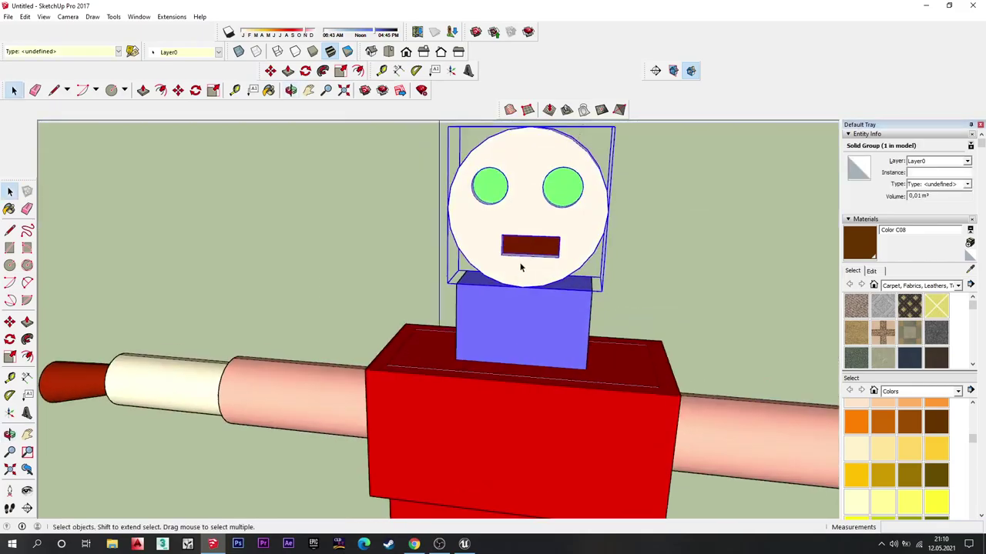
{"action": "scroll", "coordinate": [550, 256], "scroll_direction": "up", "scroll_amount": 2}
{"action": "left_click", "coordinate": [212, 90]}
{"action": "middle_click_drag", "start_coordinate": [407, 264], "coordinate": [440, 326]}
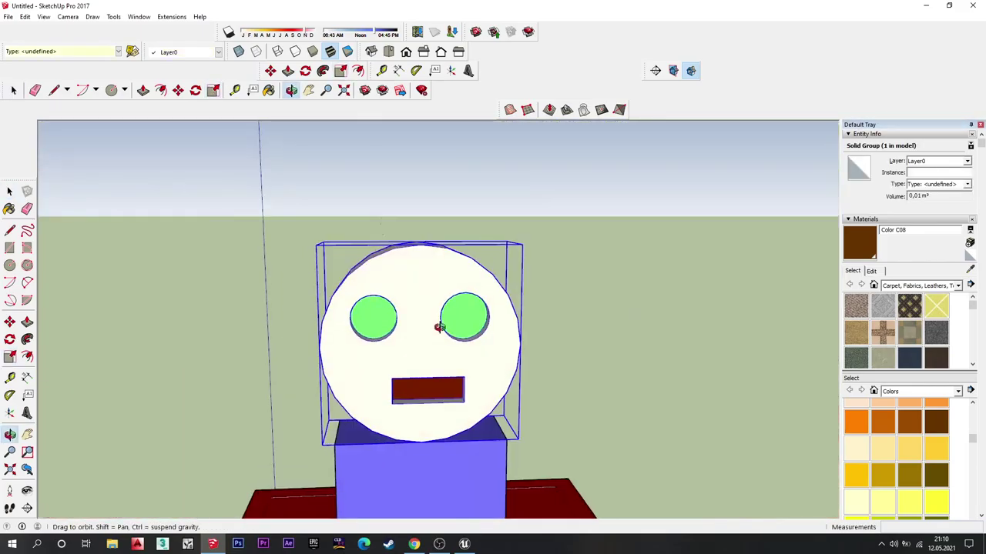
{"action": "mouse_move", "coordinate": [522, 243]}
{"action": "left_mouse_down"}
{"action": "mouse_move", "coordinate": [585, 167]}
{"action": "mouse_move", "coordinate": [642, 131]}
{"action": "left_mouse_up"}
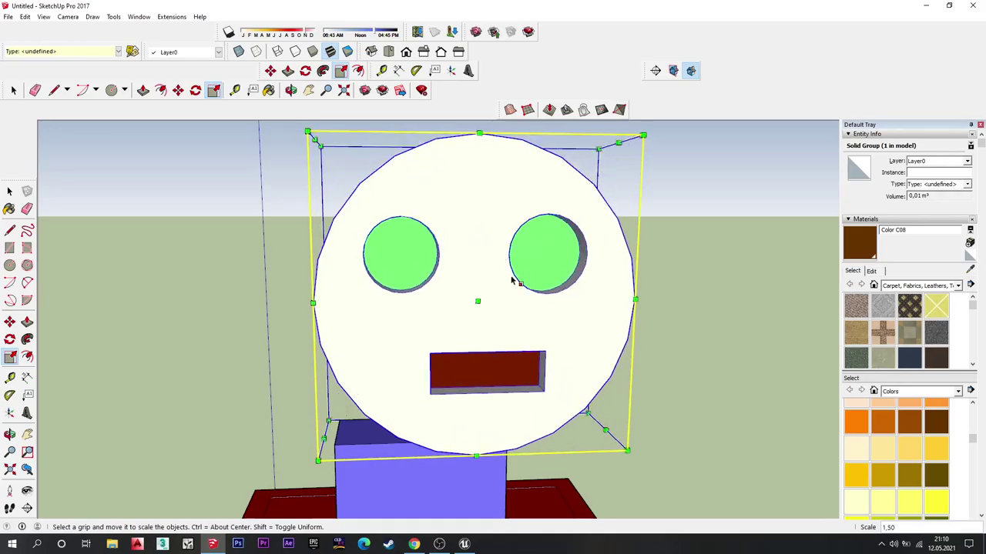
{"action": "middle_click_drag", "start_coordinate": [513, 279], "coordinate": [595, 304]}
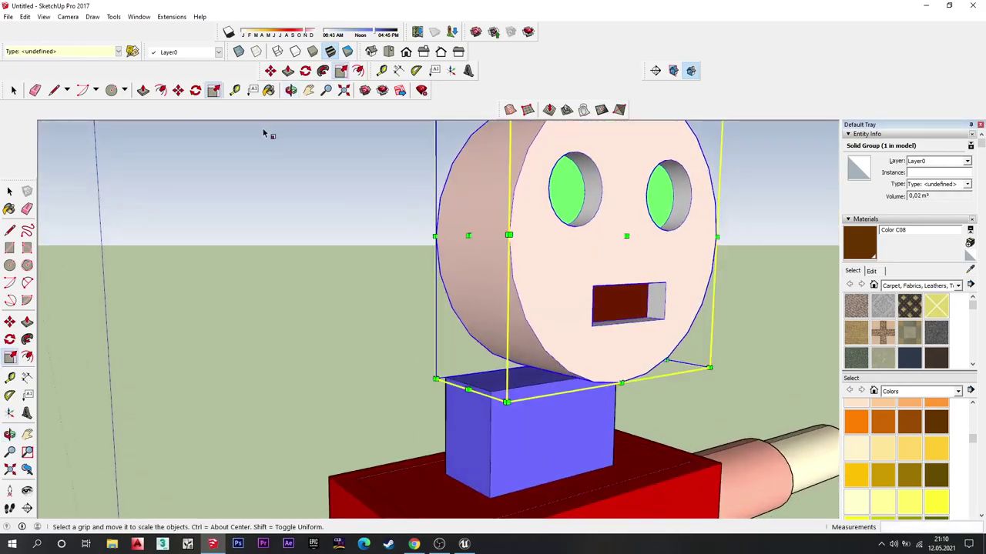
Step: Move the head by its bottom point onto the top of the blue neck
{"action": "left_click", "coordinate": [177, 90]}
{"action": "middle_click_drag", "start_coordinate": [317, 233], "coordinate": [385, 297]}
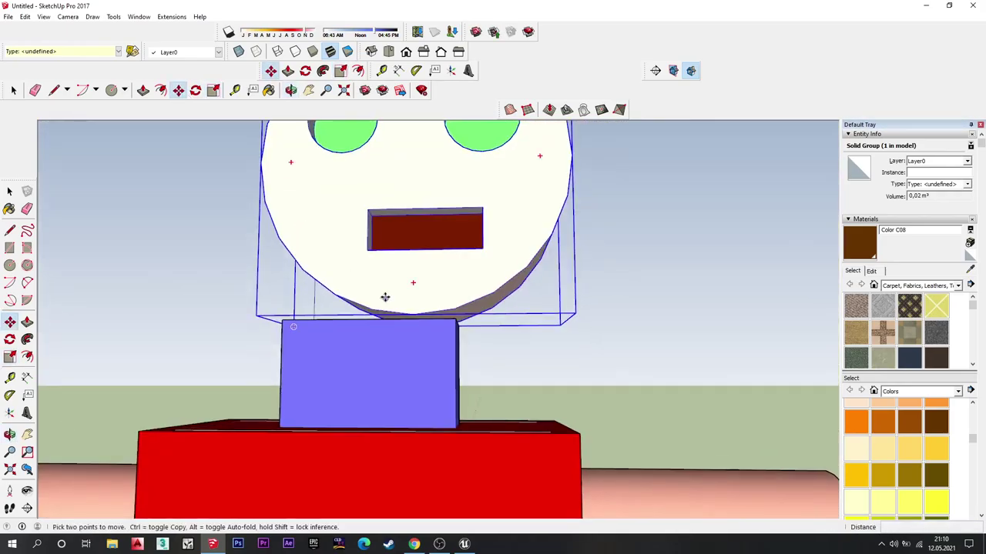
{"action": "left_click", "coordinate": [412, 316]}
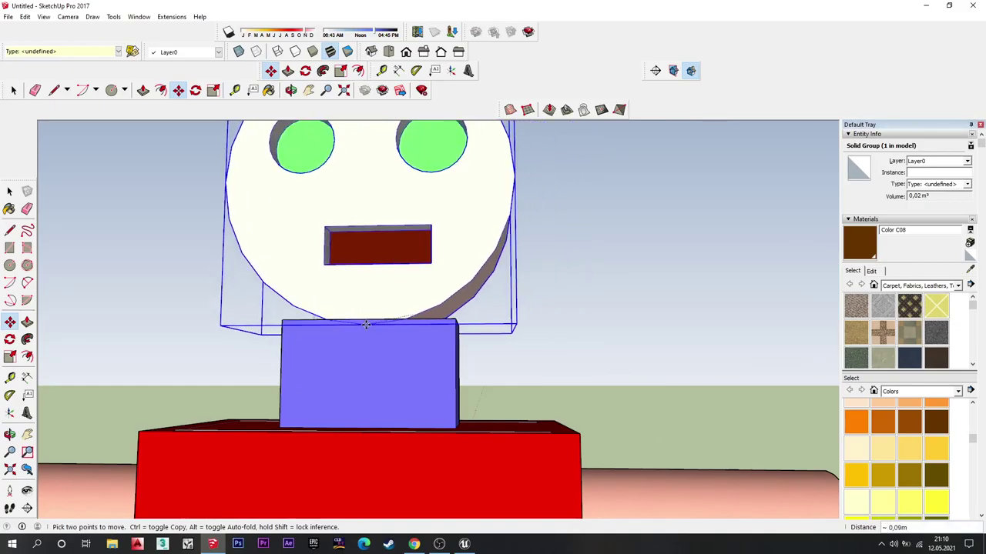
{"action": "mouse_move", "coordinate": [377, 323]}
{"action": "middle_mouse_down"}
{"action": "mouse_move", "coordinate": [422, 346]}
{"action": "mouse_move", "coordinate": [537, 290]}
{"action": "mouse_move", "coordinate": [439, 330]}
{"action": "mouse_move", "coordinate": [437, 272]}
{"action": "middle_mouse_up"}
{"action": "scroll", "coordinate": [376, 325], "scroll_direction": "down", "scroll_amount": 3}
{"action": "scroll", "coordinate": [381, 323], "scroll_direction": "down", "scroll_amount": 3}
{"action": "scroll", "coordinate": [385, 327], "scroll_direction": "down", "scroll_amount": 3}
{"action": "scroll", "coordinate": [422, 347], "scroll_direction": "up", "scroll_amount": 5}
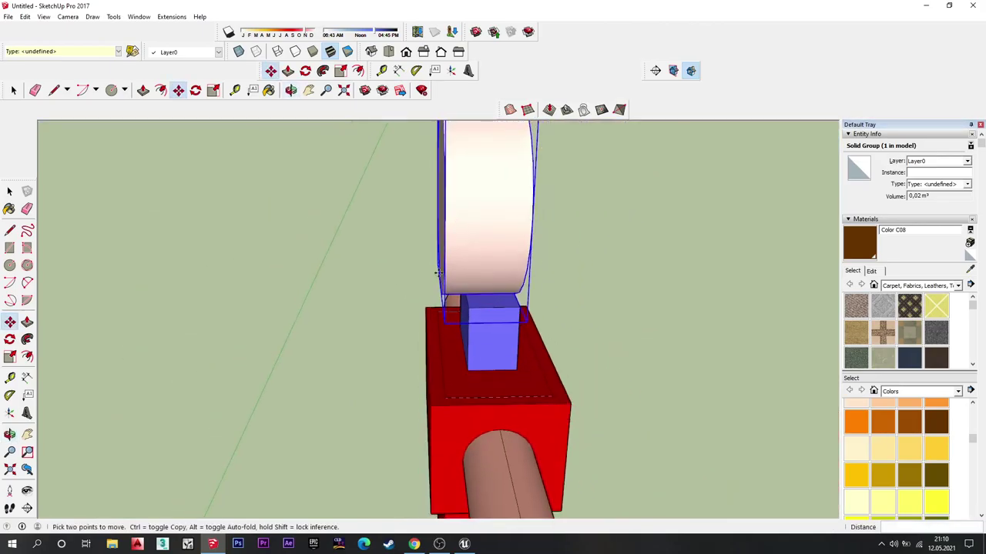
Step: Narrow the head along the red axis, then clear the selection
{"action": "left_click", "coordinate": [214, 90]}
{"action": "middle_click_drag", "start_coordinate": [392, 204], "coordinate": [453, 294]}
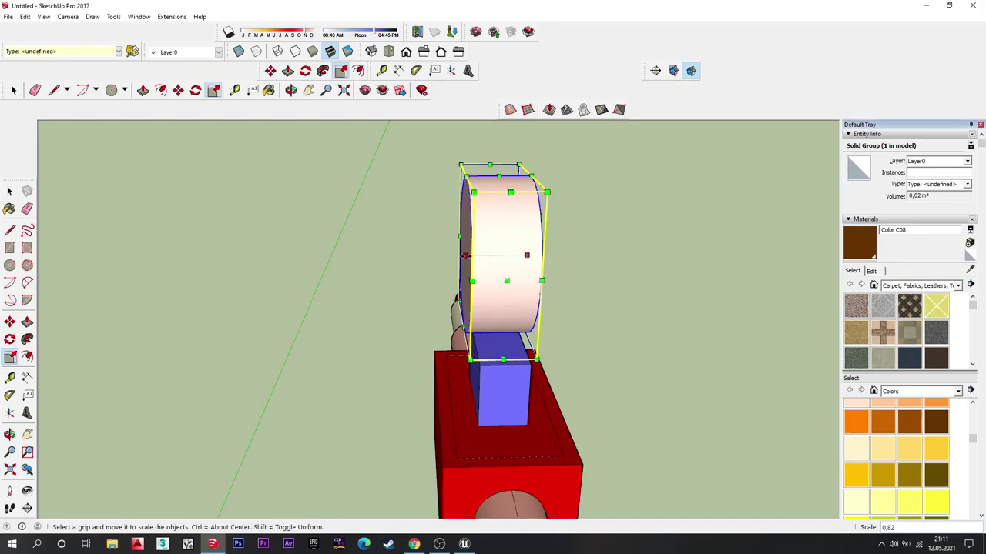
{"action": "mouse_move", "coordinate": [498, 286]}
{"action": "middle_mouse_down"}
{"action": "mouse_move", "coordinate": [202, 295]}
{"action": "mouse_move", "coordinate": [185, 254]}
{"action": "mouse_move", "coordinate": [205, 205]}
{"action": "mouse_move", "coordinate": [233, 387]}
{"action": "mouse_move", "coordinate": [306, 329]}
{"action": "middle_mouse_up"}
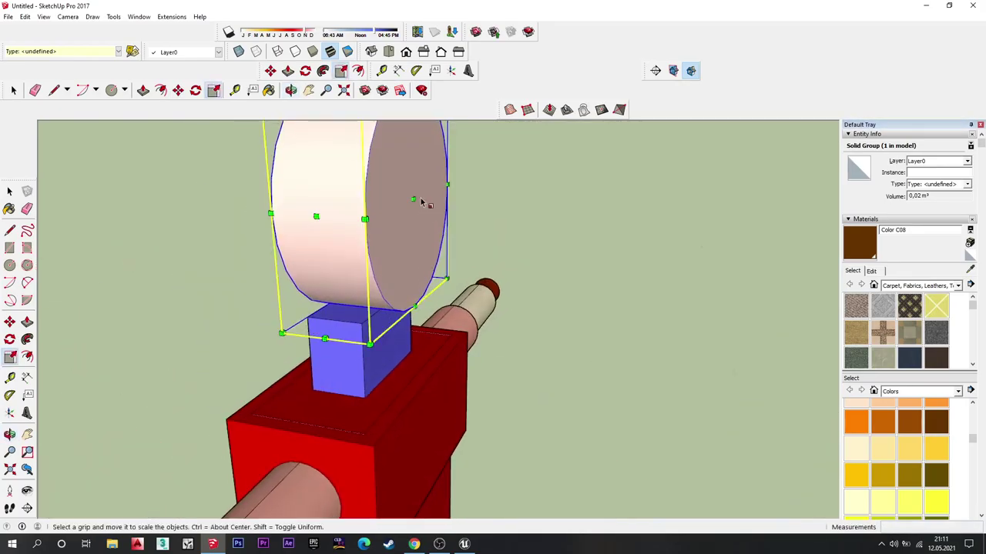
{"action": "left_click_drag", "start_coordinate": [413, 198], "coordinate": [389, 198]}
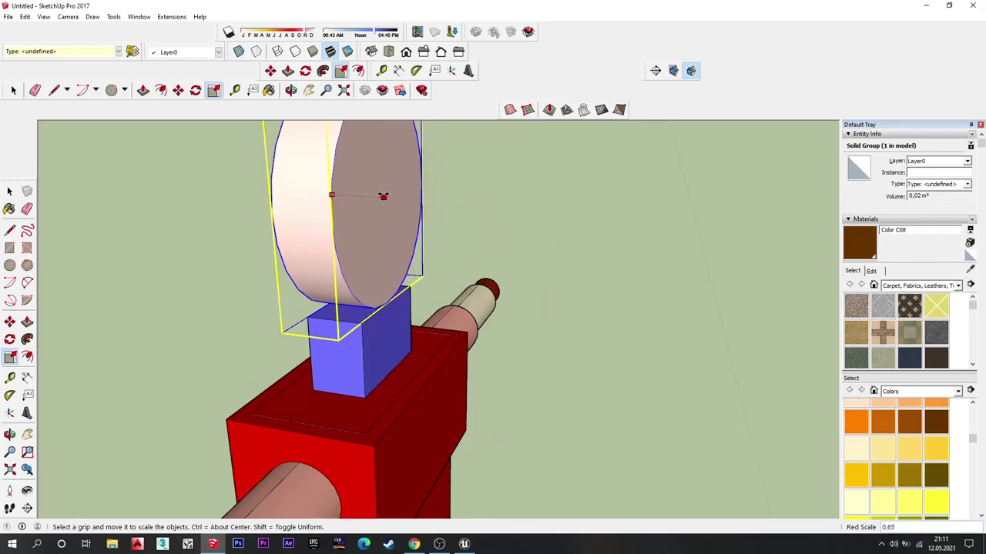
{"action": "middle_click_drag", "start_coordinate": [385, 194], "coordinate": [249, 292]}
{"action": "scroll", "coordinate": [248, 293], "scroll_direction": "down", "scroll_amount": 5}
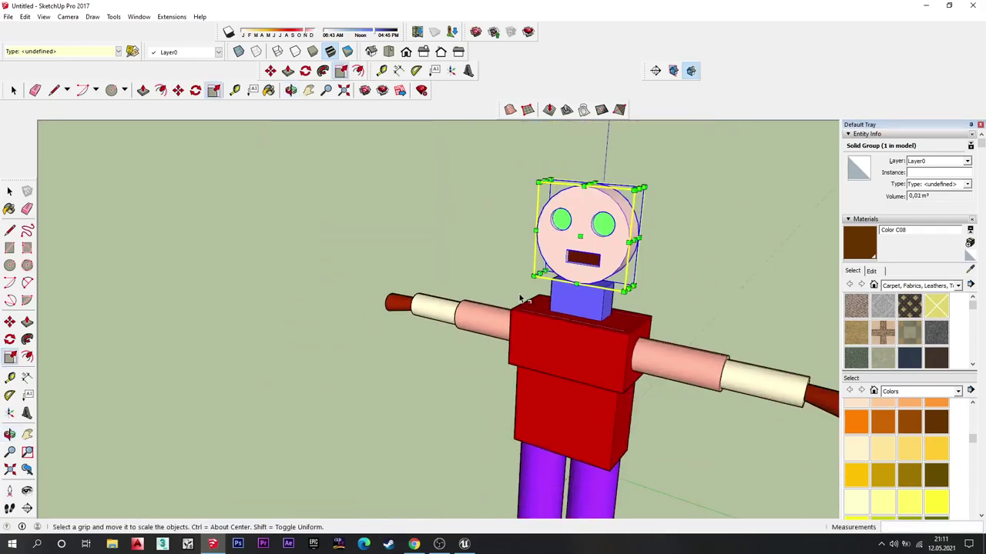
{"action": "middle_click_drag", "start_coordinate": [524, 292], "coordinate": [826, 321]}
{"action": "left_click", "coordinate": [12, 90]}
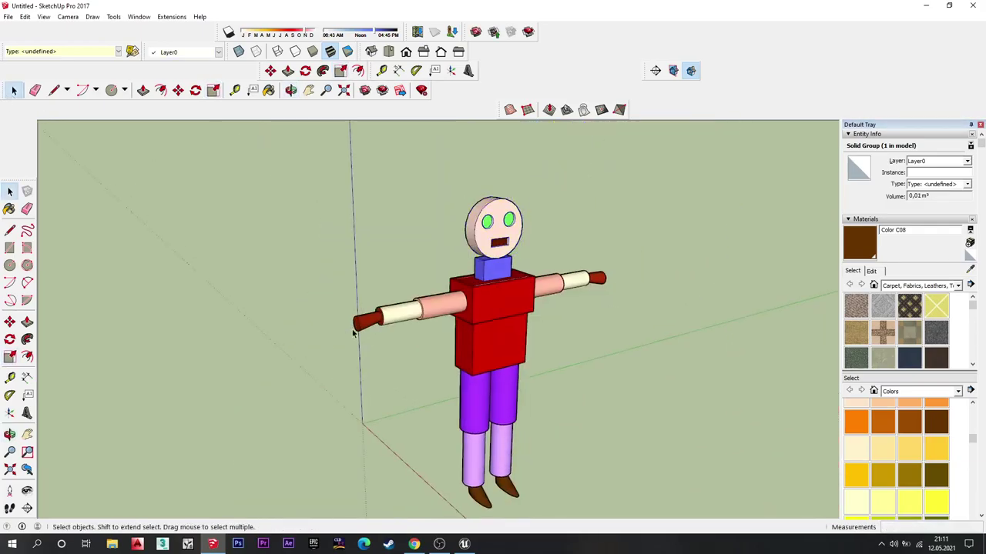
{"action": "left_click", "coordinate": [361, 314]}
Step: Scale the head thicker so its volume grows from 0.01 to 0.02 m³
{"action": "mouse_move", "coordinate": [361, 315]}
{"action": "middle_mouse_down"}
{"action": "mouse_move", "coordinate": [293, 342]}
{"action": "mouse_move", "coordinate": [335, 268]}
{"action": "mouse_move", "coordinate": [488, 268]}
{"action": "mouse_move", "coordinate": [360, 296]}
{"action": "mouse_move", "coordinate": [221, 146]}
{"action": "middle_mouse_up"}
{"action": "scroll", "coordinate": [488, 269], "scroll_direction": "up", "scroll_amount": 3}
{"action": "scroll", "coordinate": [457, 274], "scroll_direction": "up", "scroll_amount": 3}
{"action": "left_click", "coordinate": [215, 92]}
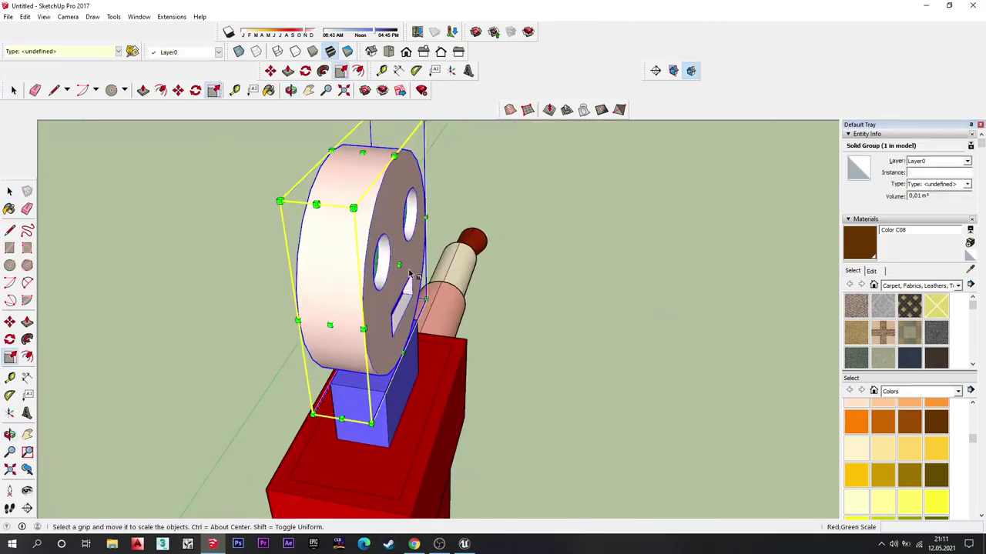
{"action": "left_click_drag", "start_coordinate": [399, 266], "coordinate": [415, 265]}
{"action": "middle_click_drag", "start_coordinate": [416, 266], "coordinate": [583, 270]}
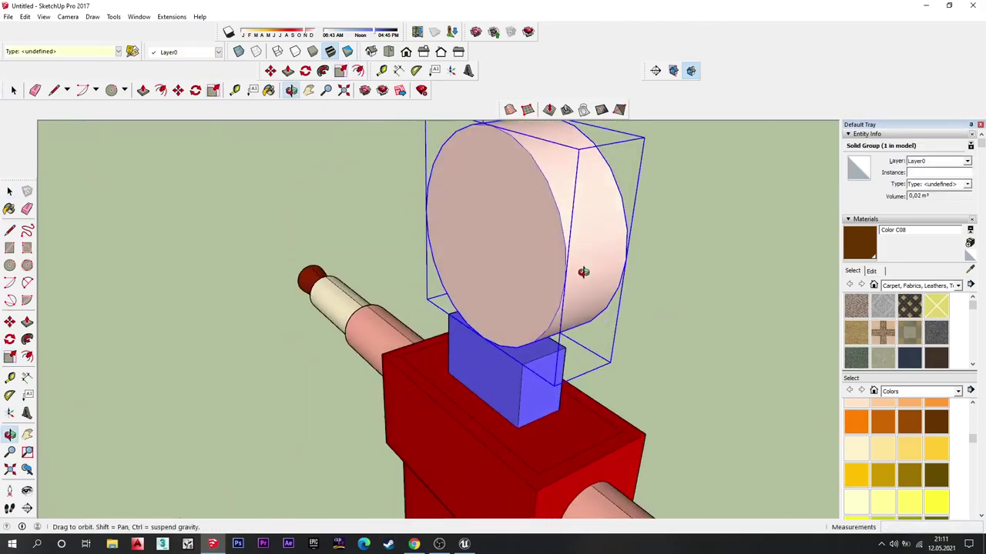
{"action": "left_click_drag", "start_coordinate": [486, 242], "coordinate": [468, 248]}
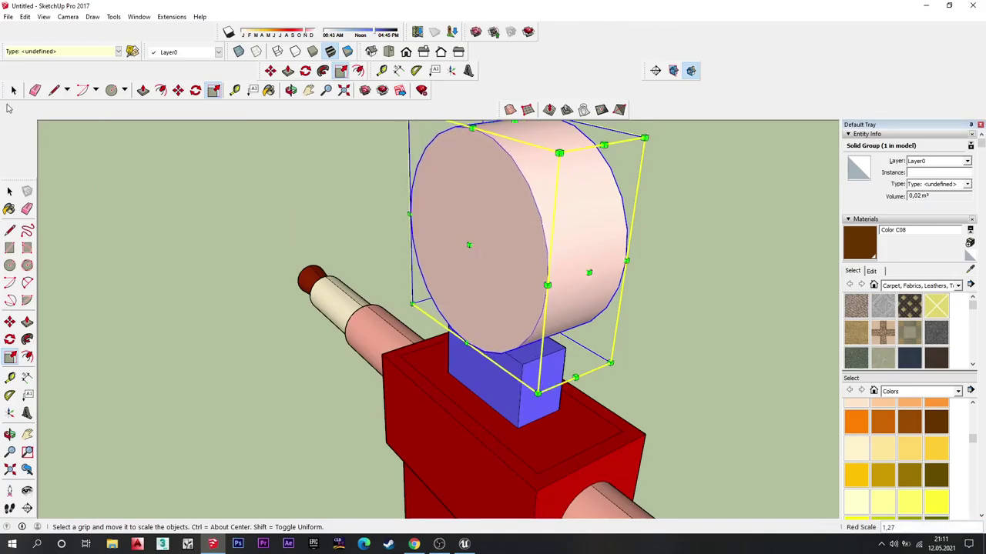
{"action": "key", "text": "space"}
{"action": "mouse_move", "coordinate": [484, 255]}
{"action": "middle_mouse_down"}
{"action": "mouse_move", "coordinate": [435, 343]}
{"action": "mouse_move", "coordinate": [619, 336]}
{"action": "mouse_move", "coordinate": [373, 238]}
{"action": "mouse_move", "coordinate": [235, 269]}
{"action": "middle_mouse_up"}
{"action": "left_click", "coordinate": [619, 336]}
{"action": "scroll", "coordinate": [396, 274], "scroll_direction": "up", "scroll_amount": 2}
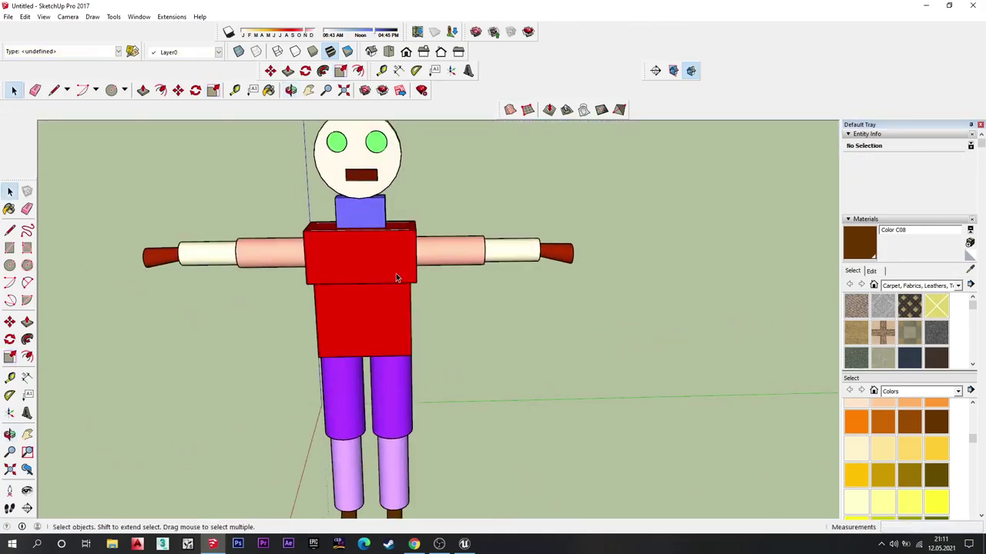
Step: Select the torso's two edges and build a grey face spanning them with From Contours
{"action": "scroll", "coordinate": [432, 298], "scroll_direction": "up", "scroll_amount": 1}
{"action": "scroll", "coordinate": [404, 303], "scroll_direction": "up", "scroll_amount": 2}
{"action": "mouse_move", "coordinate": [404, 304]}
{"action": "middle_mouse_down"}
{"action": "mouse_move", "coordinate": [497, 310]}
{"action": "mouse_move", "coordinate": [507, 204]}
{"action": "middle_mouse_up"}
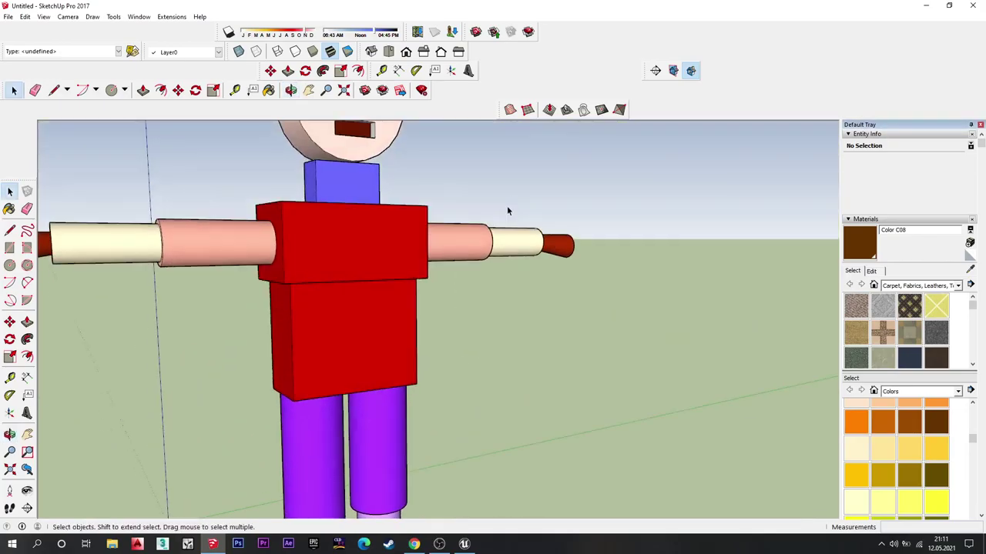
{"action": "scroll", "coordinate": [355, 288], "scroll_direction": "up", "scroll_amount": 3}
{"action": "left_click", "coordinate": [380, 271]}
{"action": "mouse_move", "coordinate": [381, 273]}
{"action": "middle_mouse_down"}
{"action": "mouse_move", "coordinate": [228, 224]}
{"action": "mouse_move", "coordinate": [312, 308]}
{"action": "mouse_move", "coordinate": [534, 154]}
{"action": "middle_mouse_up"}
{"action": "left_click", "coordinate": [307, 333], "text": "shift"}
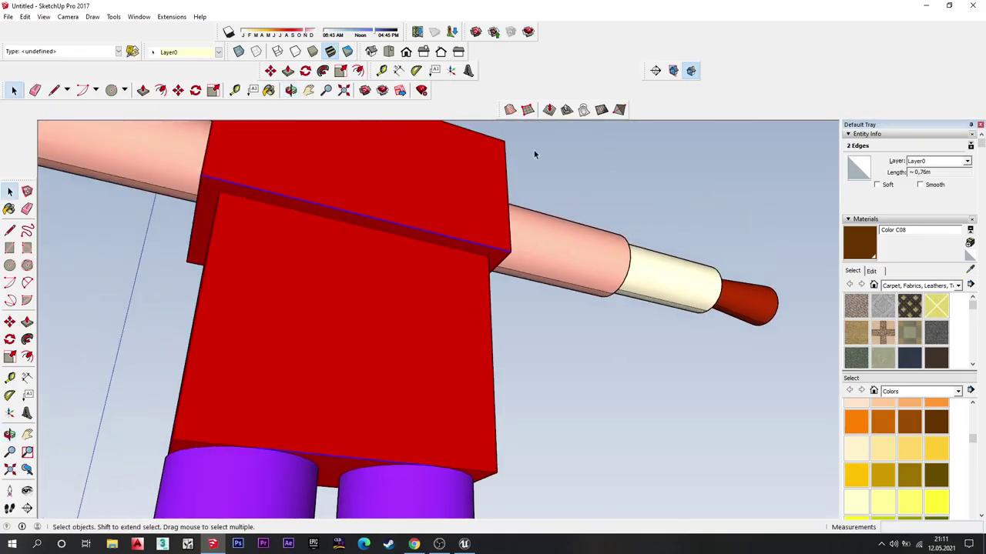
{"action": "left_click", "coordinate": [510, 110]}
Step: Inspect the new grey face, briefly opening and closing the torso group for editing
{"action": "mouse_move", "coordinate": [374, 242]}
{"action": "middle_mouse_down"}
{"action": "mouse_move", "coordinate": [545, 323]}
{"action": "mouse_move", "coordinate": [451, 303]}
{"action": "mouse_move", "coordinate": [323, 395]}
{"action": "middle_mouse_up"}
{"action": "left_click", "coordinate": [317, 392]}
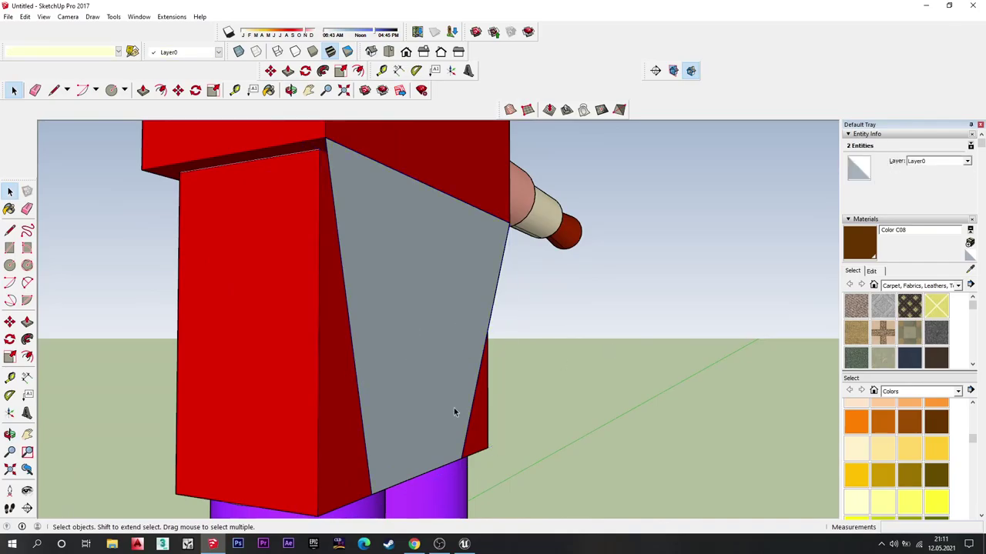
{"action": "double_click", "coordinate": [359, 401]}
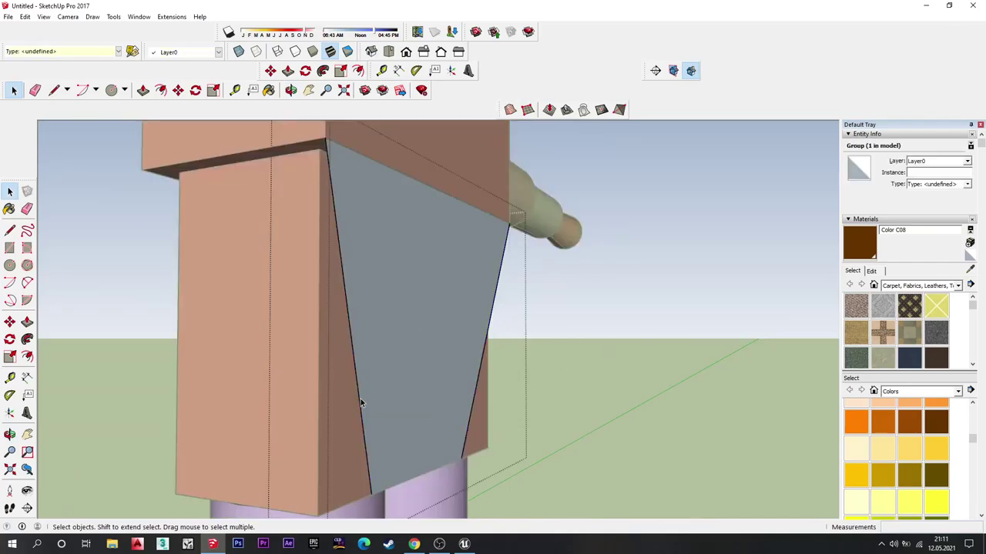
{"action": "left_click", "coordinate": [550, 331]}
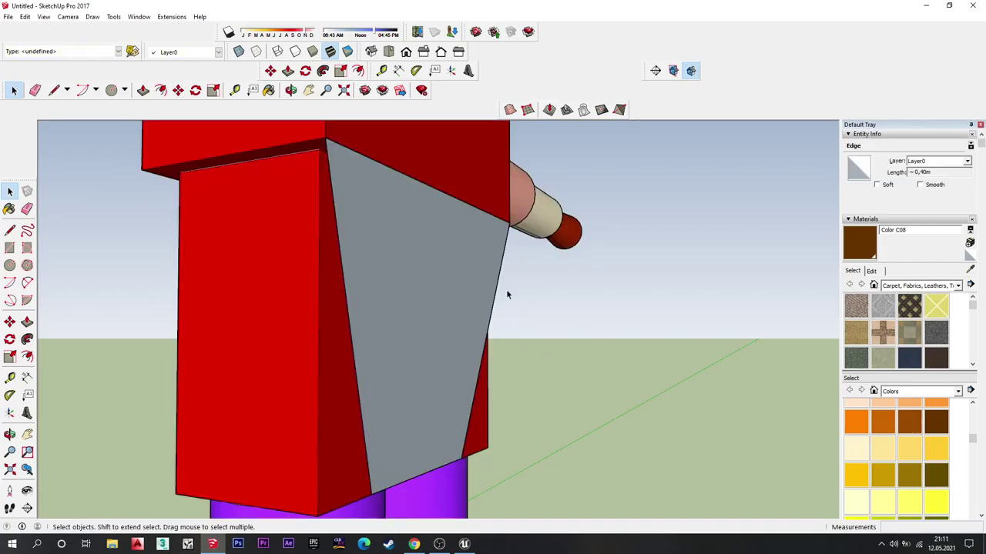
{"action": "middle_click_drag", "start_coordinate": [560, 307], "coordinate": [284, 375]}
{"action": "scroll", "coordinate": [284, 376], "scroll_direction": "down", "scroll_amount": 3}
{"action": "scroll", "coordinate": [415, 355], "scroll_direction": "up", "scroll_amount": 1}
{"action": "mouse_move", "coordinate": [419, 355]}
{"action": "middle_mouse_down"}
{"action": "mouse_move", "coordinate": [380, 430]}
{"action": "mouse_move", "coordinate": [305, 413]}
{"action": "middle_mouse_up"}
{"action": "scroll", "coordinate": [385, 401], "scroll_direction": "down", "scroll_amount": 2}
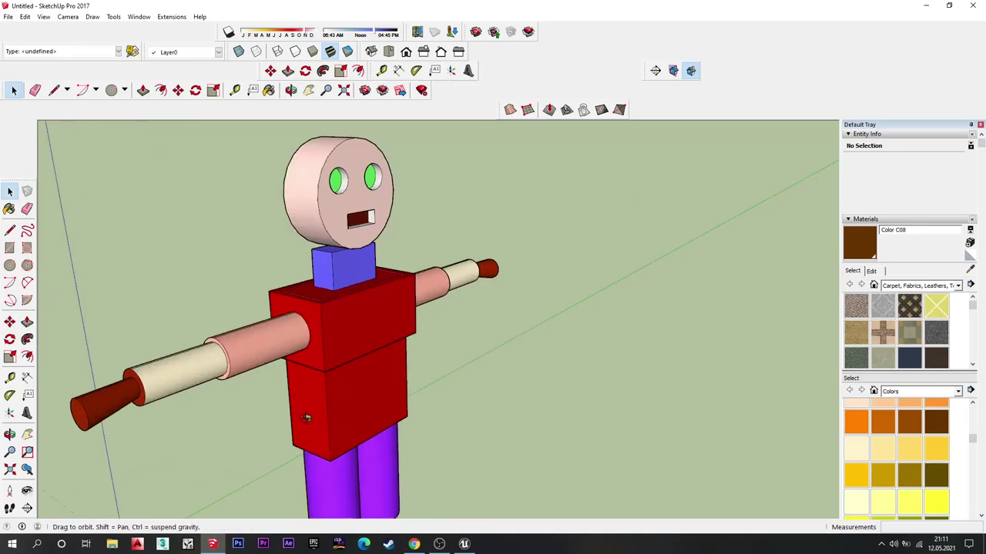
{"action": "scroll", "coordinate": [341, 345], "scroll_direction": "up", "scroll_amount": 2}
{"action": "scroll", "coordinate": [301, 305], "scroll_direction": "up", "scroll_amount": 2}
{"action": "scroll", "coordinate": [301, 300], "scroll_direction": "up", "scroll_amount": 2}
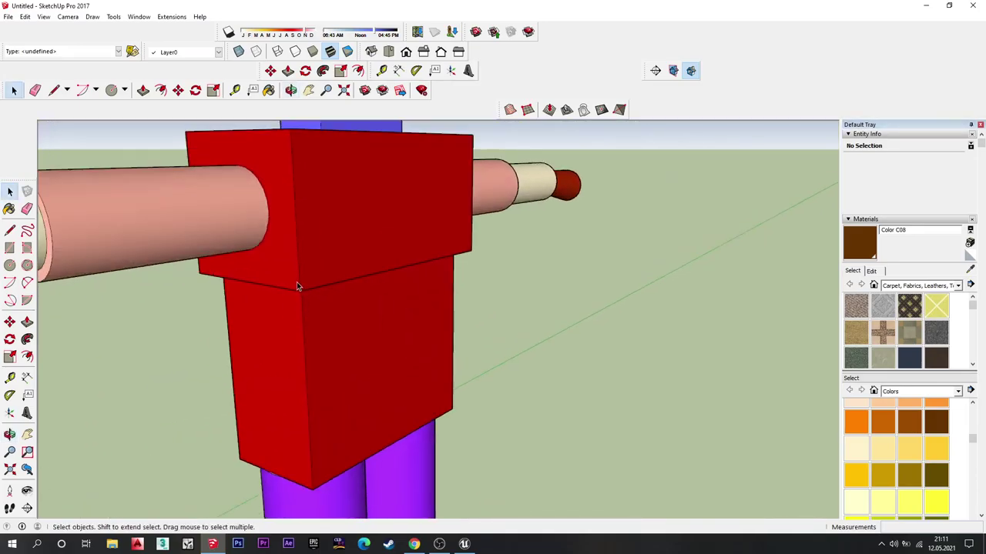
Step: Pick another torso edge, then clear the selection and zoom out to view the whole figure
{"action": "left_click", "coordinate": [311, 403], "text": "ctrl"}
{"action": "middle_click_drag", "start_coordinate": [350, 220], "coordinate": [367, 213]}
{"action": "key", "text": "space"}
{"action": "scroll", "coordinate": [468, 251], "scroll_direction": "down", "scroll_amount": 2}
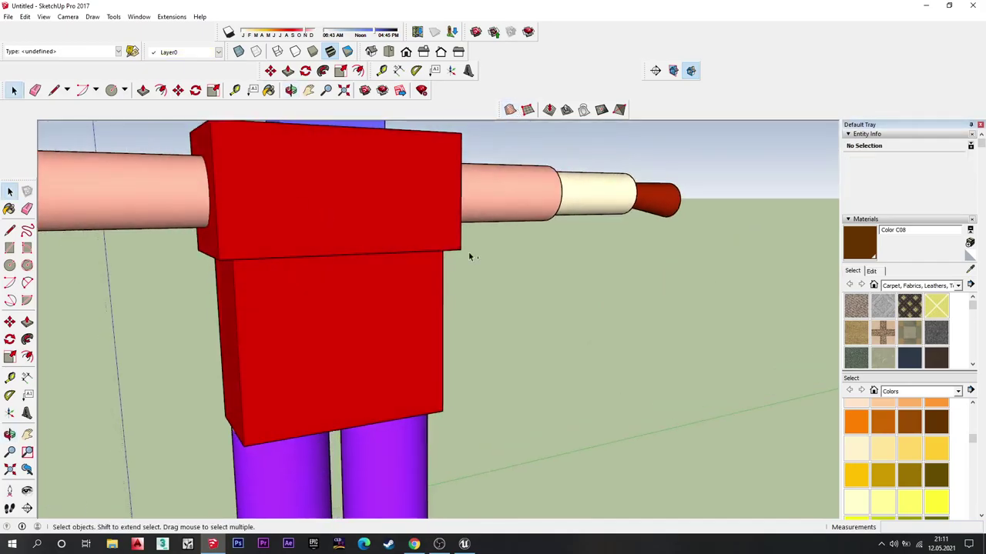
{"action": "scroll", "coordinate": [583, 287], "scroll_direction": "down", "scroll_amount": 3}
{"action": "scroll", "coordinate": [592, 286], "scroll_direction": "down", "scroll_amount": 2}
{"action": "scroll", "coordinate": [526, 281], "scroll_direction": "down", "scroll_amount": 2}
{"action": "mouse_move", "coordinate": [527, 282]}
{"action": "middle_mouse_down"}
{"action": "mouse_move", "coordinate": [442, 286]}
{"action": "mouse_move", "coordinate": [465, 277]}
{"action": "middle_mouse_up"}
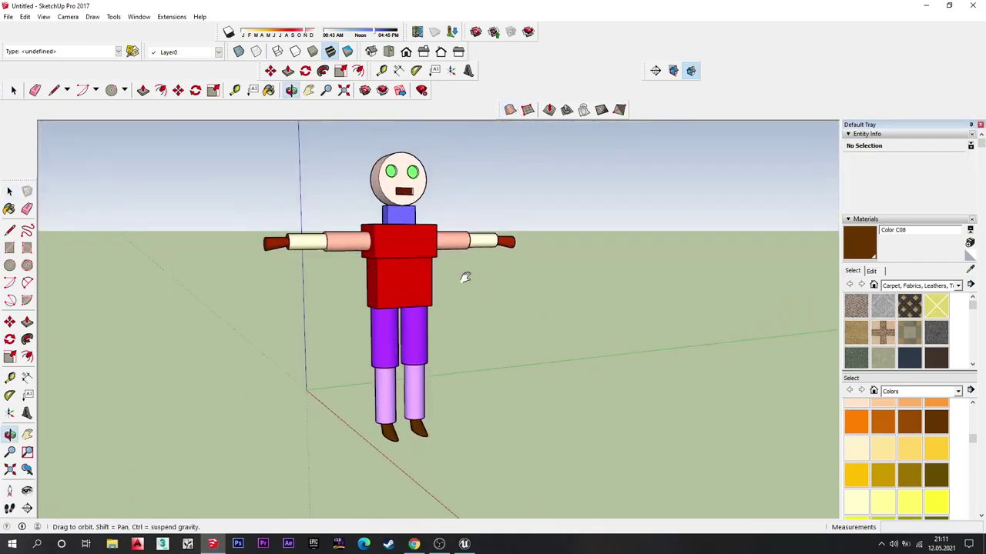
Step: Measure the character's height from foot to head with the Tape Measure
{"action": "left_click", "coordinate": [234, 91]}
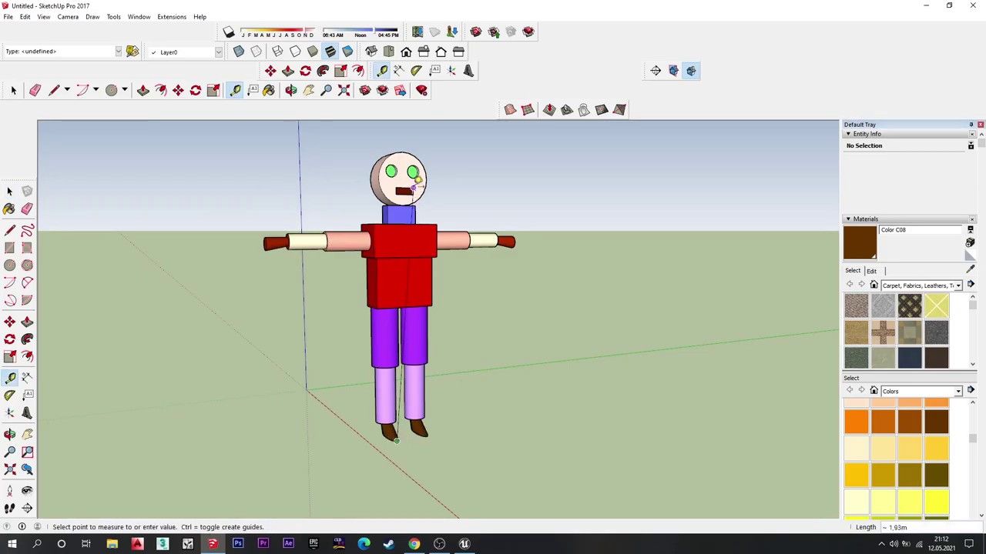
{"action": "left_click", "coordinate": [445, 263]}
{"action": "middle_click_drag", "start_coordinate": [445, 263], "coordinate": [422, 147]}
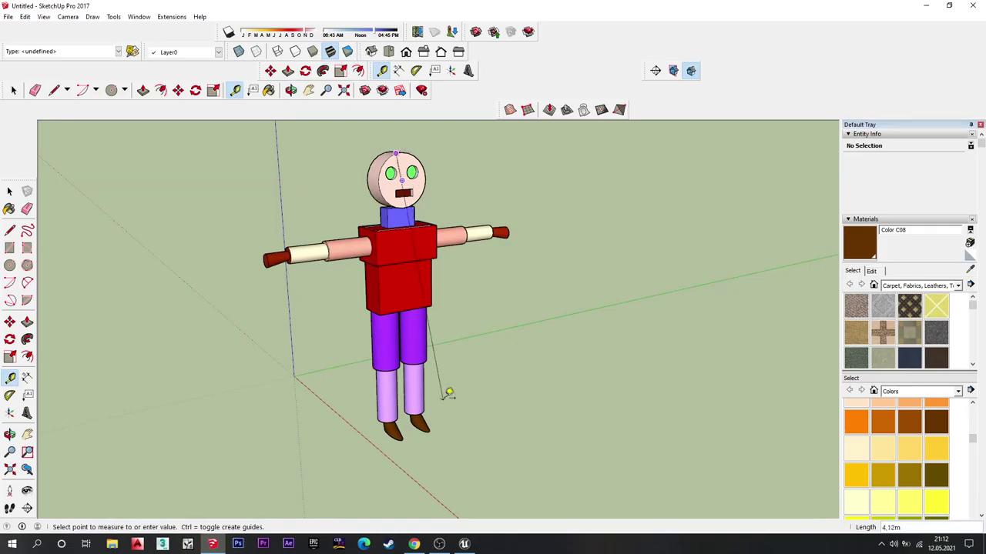
{"action": "left_click", "coordinate": [406, 436]}
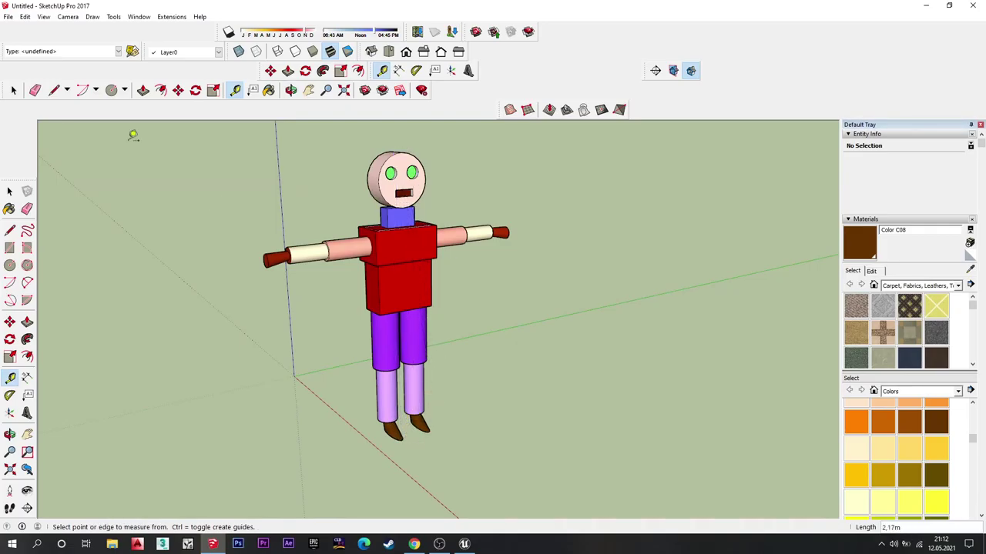
{"action": "left_click", "coordinate": [13, 91]}
{"action": "scroll", "coordinate": [538, 352], "scroll_direction": "down", "scroll_amount": 1}
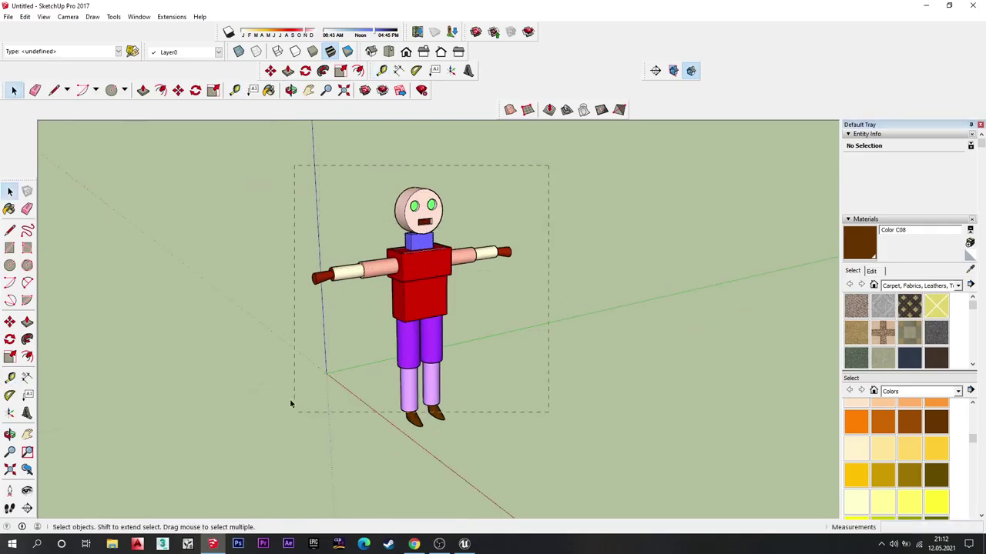
Step: Select the entire model and scale it down to 0.86
{"action": "key", "text": "ctrl+a"}
{"action": "left_click", "coordinate": [214, 90]}
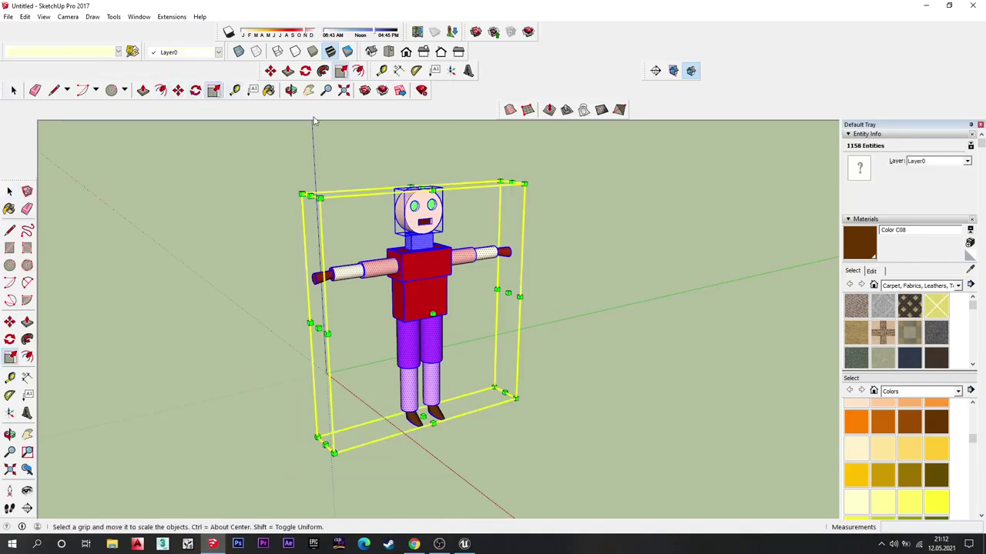
{"action": "left_click_drag", "start_coordinate": [521, 192], "coordinate": [500, 223]}
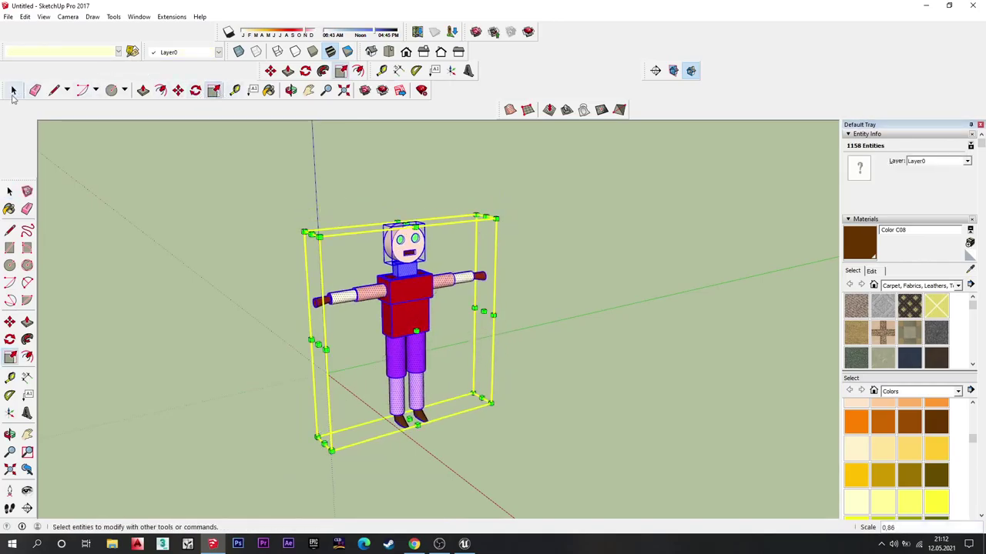
{"action": "left_click", "coordinate": [13, 91]}
{"action": "left_click", "coordinate": [93, 232]}
Step: Re-measure the resized character, now about 1.92m tall
{"action": "left_click", "coordinate": [235, 90]}
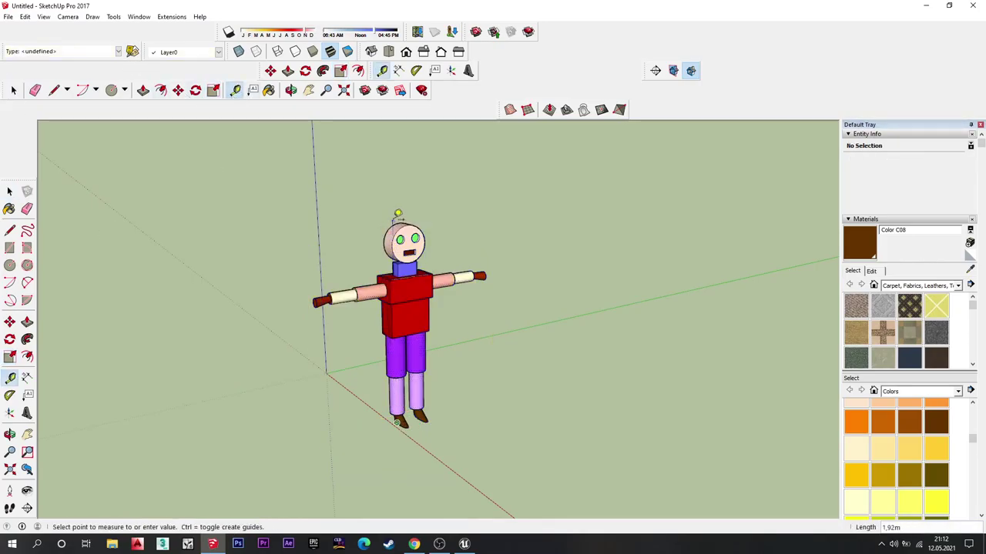
{"action": "mouse_move", "coordinate": [380, 201]}
{"action": "middle_mouse_down"}
{"action": "mouse_move", "coordinate": [359, 255]}
{"action": "mouse_move", "coordinate": [638, 231]}
{"action": "mouse_move", "coordinate": [223, 247]}
{"action": "mouse_move", "coordinate": [448, 249]}
{"action": "mouse_move", "coordinate": [401, 254]}
{"action": "middle_mouse_up"}
{"action": "scroll", "coordinate": [447, 249], "scroll_direction": "up", "scroll_amount": 2}
{"action": "scroll", "coordinate": [400, 254], "scroll_direction": "down", "scroll_amount": 2}
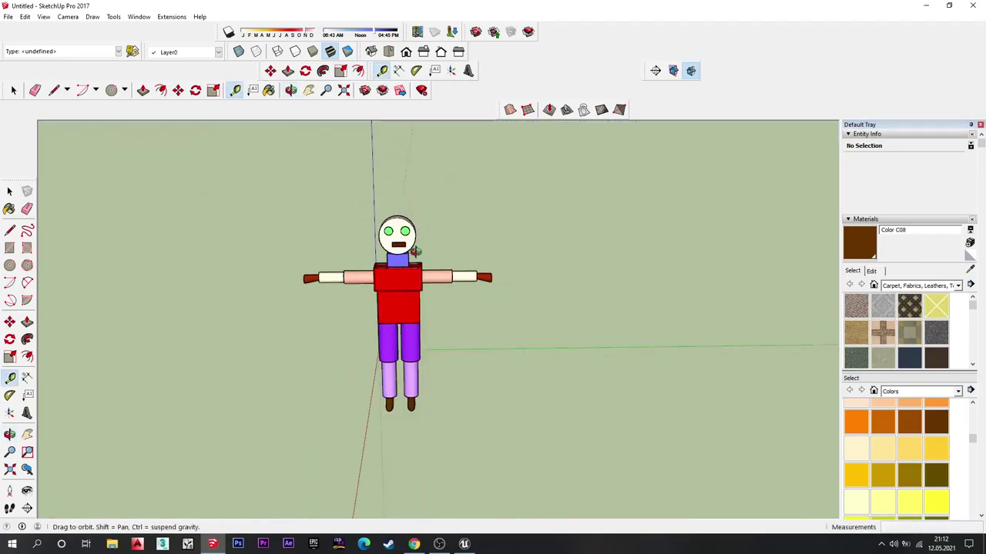
Step: Push/Pull the torso's bottom face down by about 0.3 m
{"action": "left_click", "coordinate": [14, 90]}
{"action": "mouse_move", "coordinate": [231, 200]}
{"action": "middle_mouse_down"}
{"action": "mouse_move", "coordinate": [370, 262]}
{"action": "mouse_move", "coordinate": [400, 289]}
{"action": "mouse_move", "coordinate": [405, 252]}
{"action": "mouse_move", "coordinate": [385, 325]}
{"action": "middle_mouse_up"}
{"action": "scroll", "coordinate": [385, 277], "scroll_direction": "up", "scroll_amount": 2}
{"action": "scroll", "coordinate": [404, 252], "scroll_direction": "up", "scroll_amount": 2}
{"action": "scroll", "coordinate": [381, 321], "scroll_direction": "up", "scroll_amount": 1}
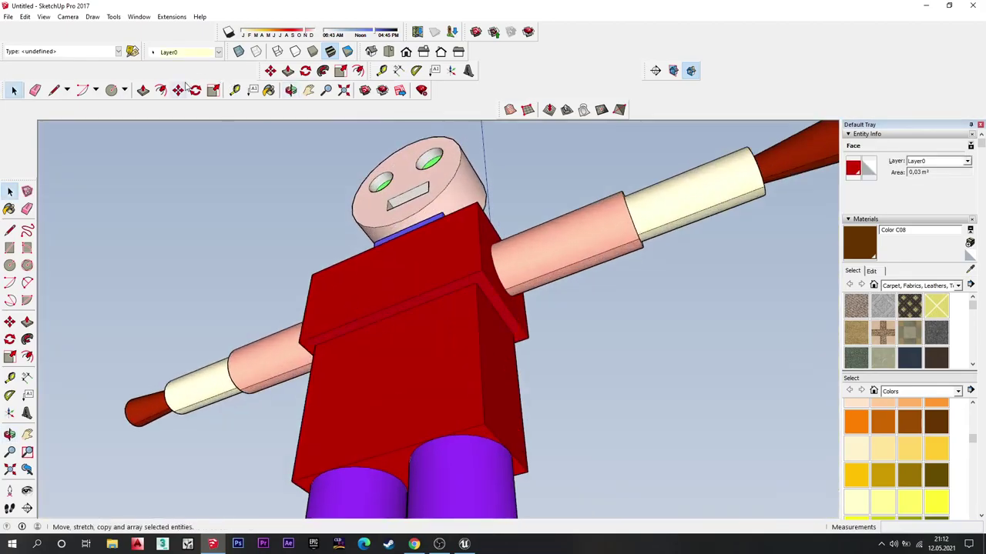
{"action": "left_click", "coordinate": [144, 91]}
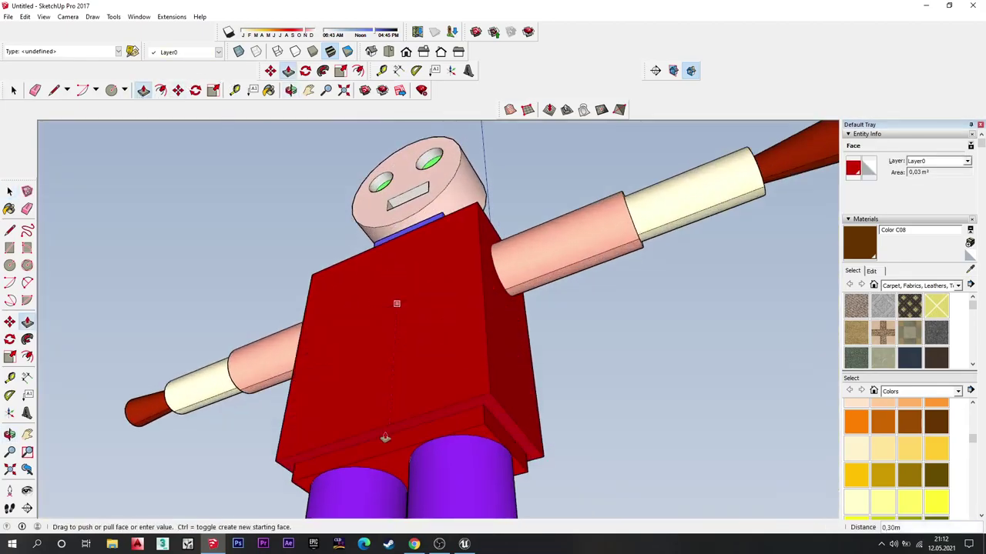
{"action": "left_click", "coordinate": [407, 449]}
{"action": "middle_click_drag", "start_coordinate": [357, 318], "coordinate": [389, 489]}
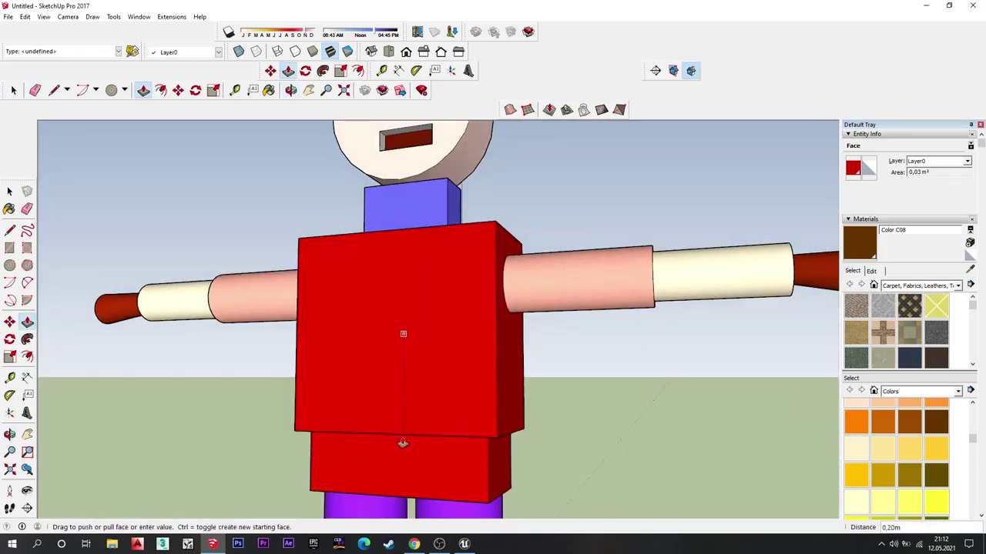
{"action": "left_click", "coordinate": [403, 435]}
{"action": "middle_click_drag", "start_coordinate": [270, 272], "coordinate": [431, 350]}
{"action": "scroll", "coordinate": [430, 351], "scroll_direction": "down", "scroll_amount": 5}
{"action": "scroll", "coordinate": [385, 308], "scroll_direction": "down", "scroll_amount": 3}
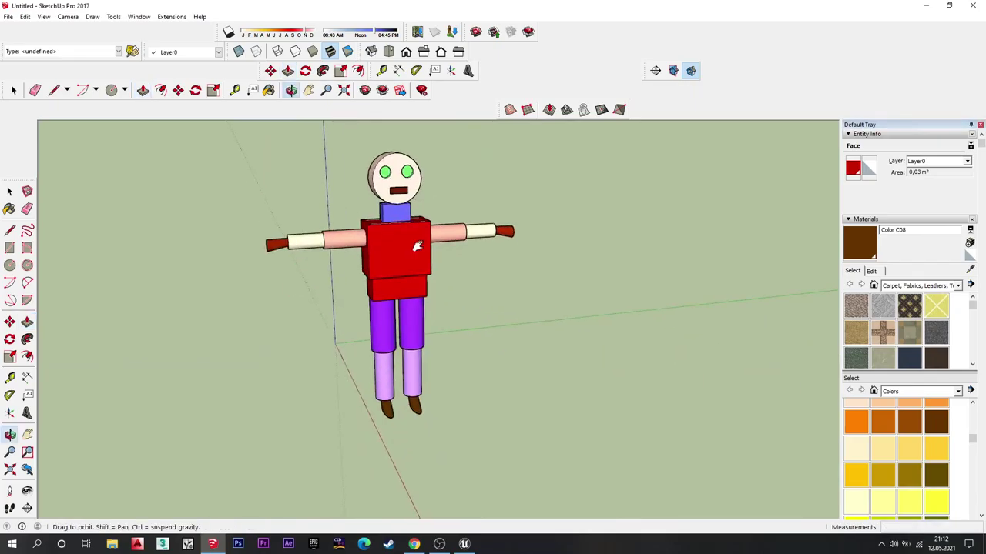
{"action": "key", "text": "space"}
Step: Explode the head group, select the whole character, and activate Move
{"action": "mouse_move", "coordinate": [172, 310]}
{"action": "middle_mouse_down"}
{"action": "mouse_move", "coordinate": [346, 303]}
{"action": "mouse_move", "coordinate": [503, 242]}
{"action": "middle_mouse_up"}
{"action": "right_click", "coordinate": [413, 205]}
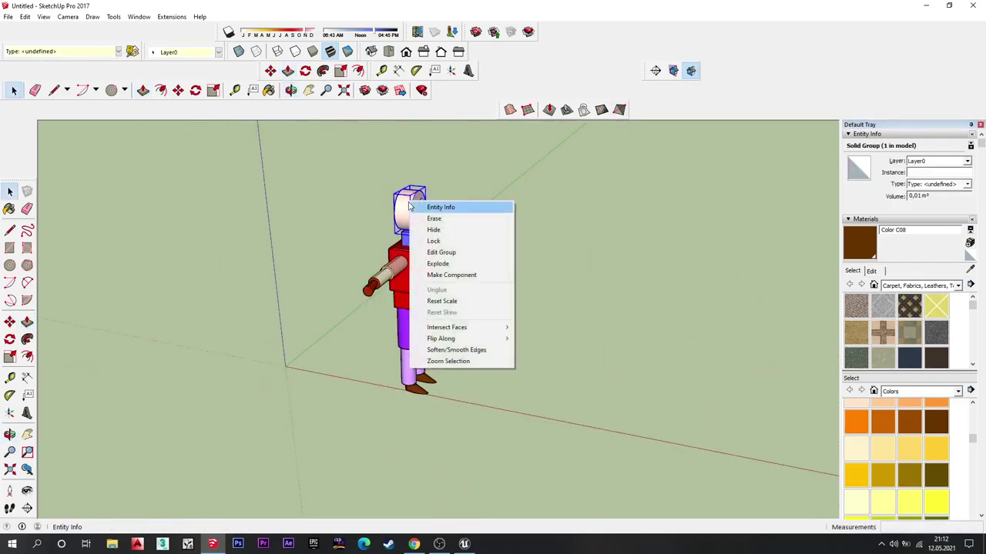
{"action": "left_click", "coordinate": [456, 265]}
{"action": "left_click_drag", "start_coordinate": [541, 144], "coordinate": [390, 378]}
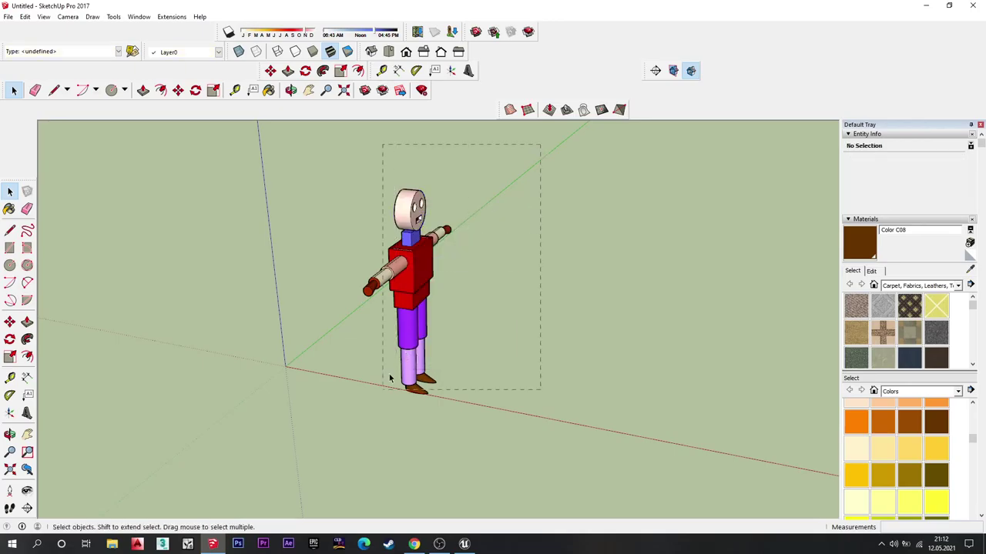
{"action": "middle_click_drag", "start_coordinate": [333, 438], "coordinate": [342, 329]}
{"action": "left_click", "coordinate": [178, 91]}
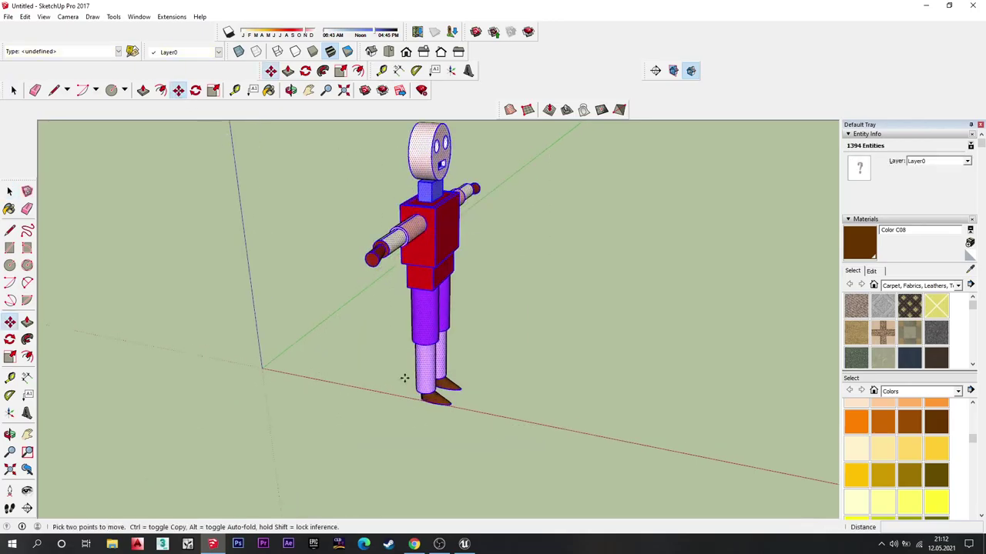
{"action": "mouse_move", "coordinate": [449, 402]}
{"action": "middle_mouse_down"}
{"action": "mouse_move", "coordinate": [254, 359]}
{"action": "mouse_move", "coordinate": [330, 286]}
{"action": "mouse_move", "coordinate": [319, 248]}
{"action": "mouse_move", "coordinate": [253, 257]}
{"action": "middle_mouse_up"}
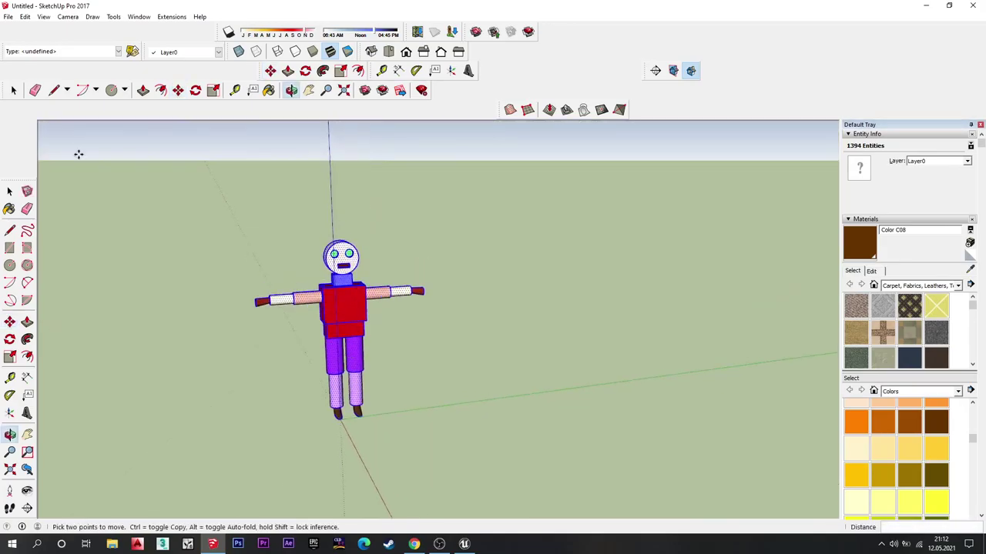